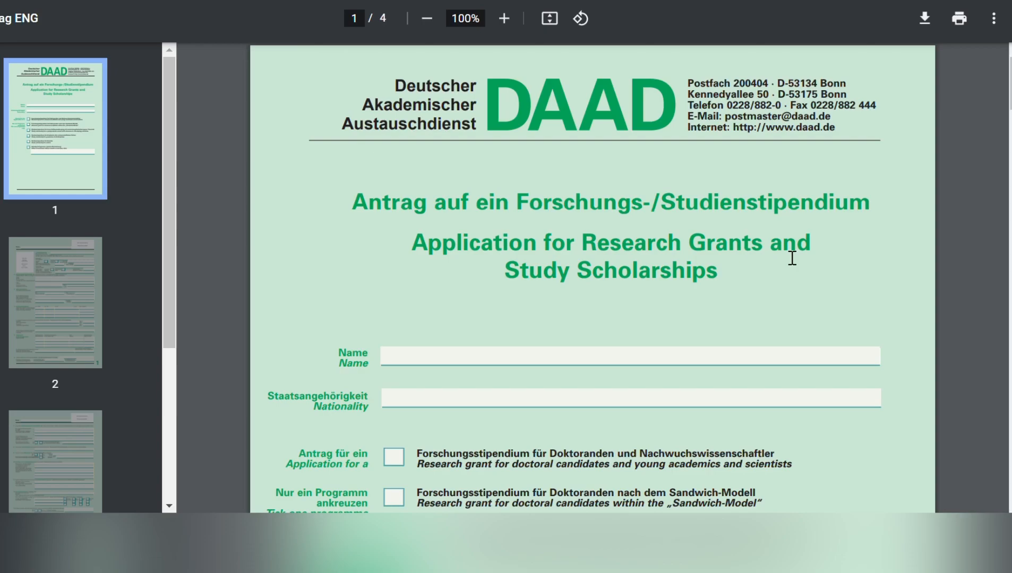
Enter the applicant's full name in the Name field on the form's first page.
scroll(668, 299, "down", 1)
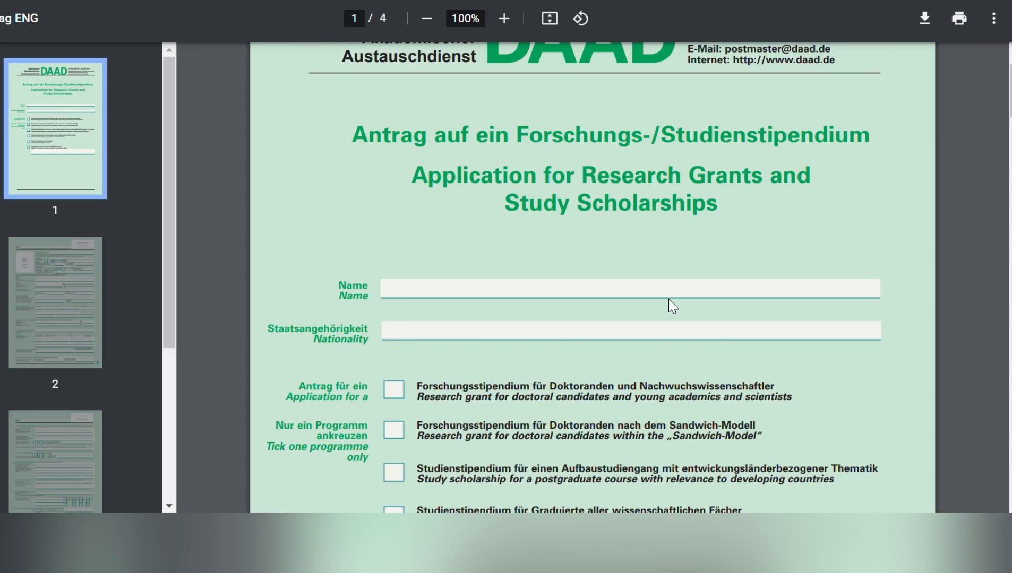
left_click(586, 297)
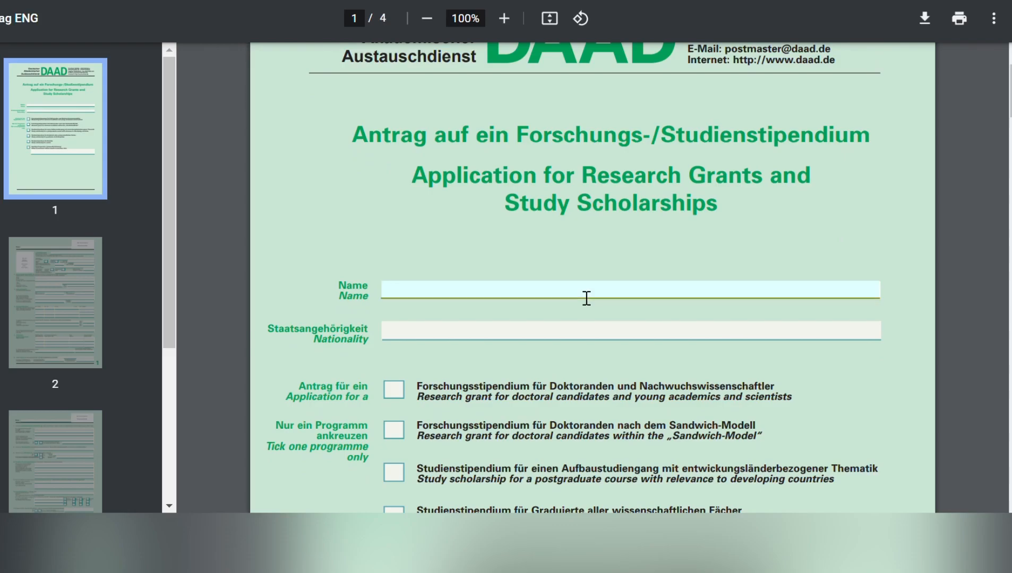
left_click(523, 343)
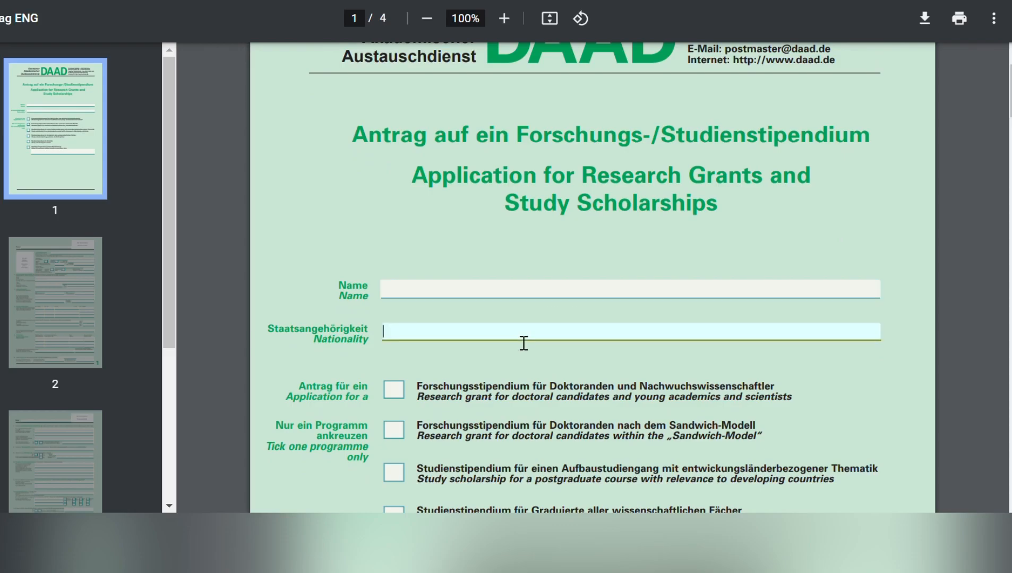
left_click(529, 297)
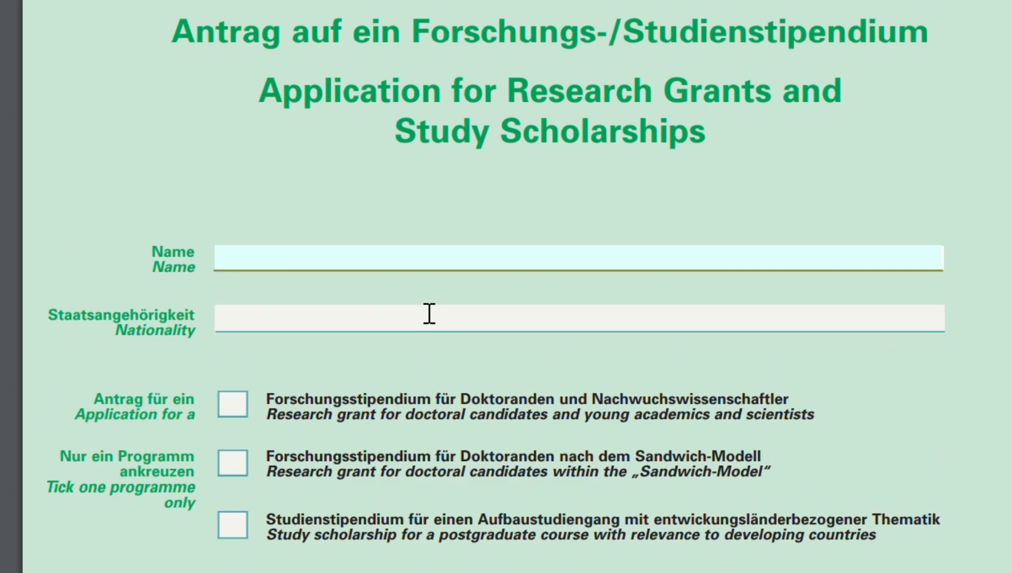
scroll(429, 313, "down", 3)
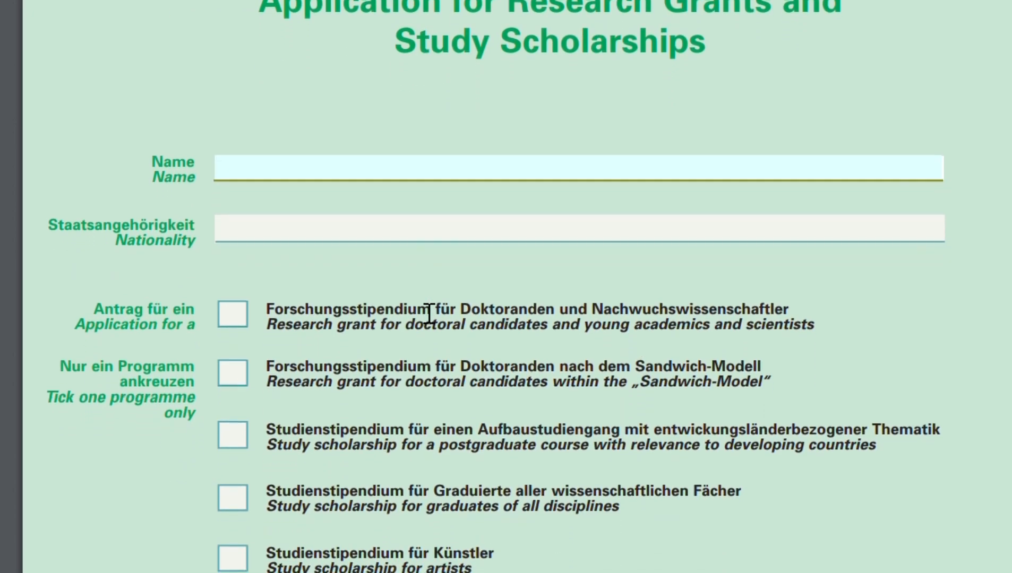
Enter Ghanaian as the nationality.
left_click(361, 239)
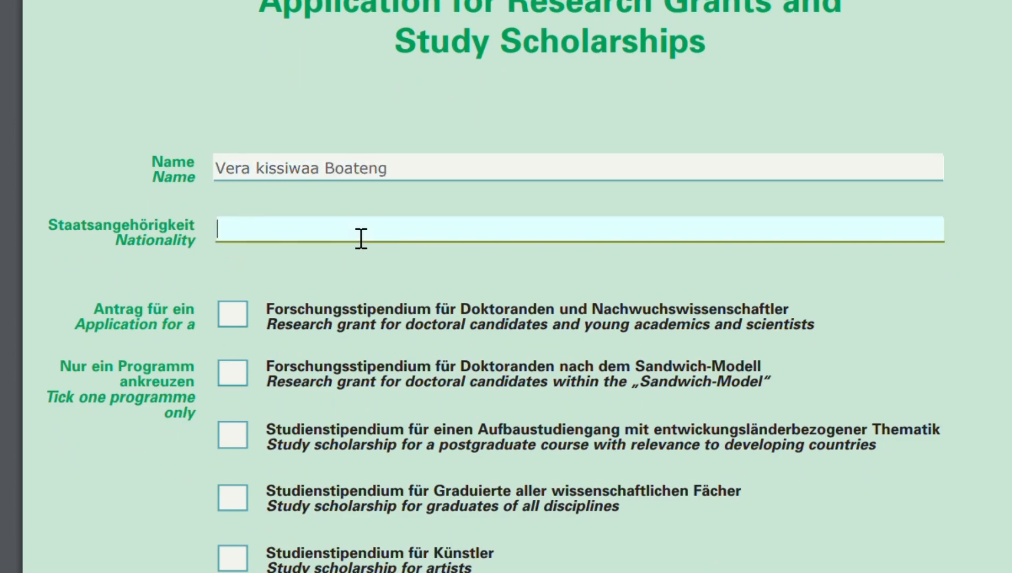
type("Ghanaina")
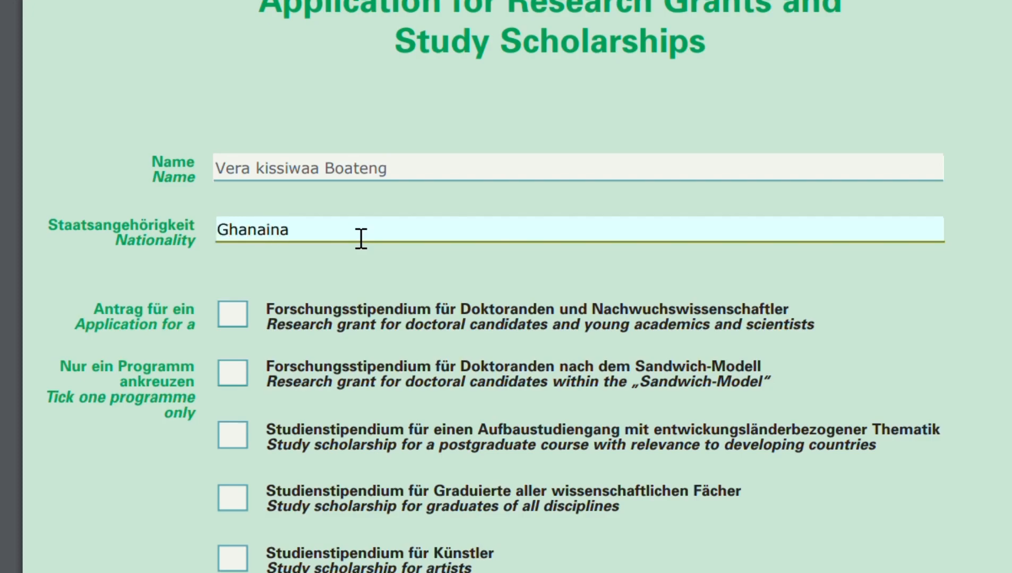
key("BackSpace")
key("BackSpace")
type("an")
Tick the study scholarship for a postgraduate course with relevance to developing countries.
scroll(361, 239, "down", 5)
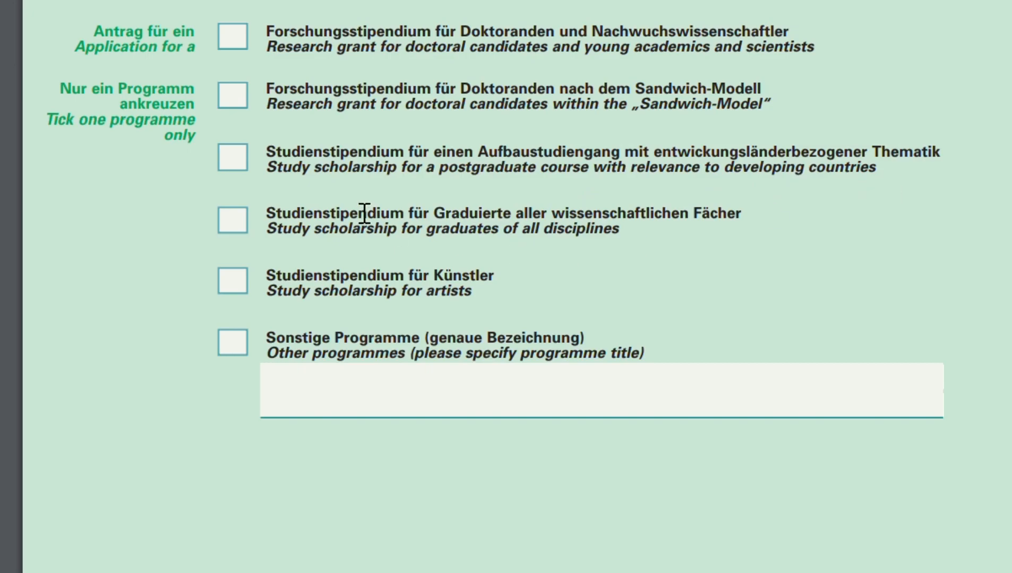
left_click(237, 158)
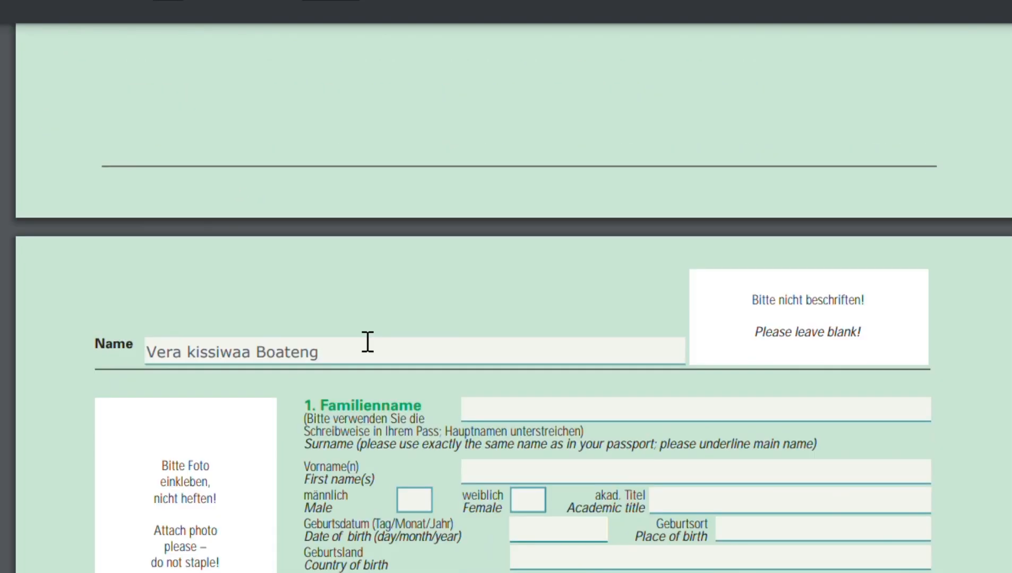
Enter the applicant's surname and first names in section 1 of the personal details.
scroll(368, 342, "down", 3)
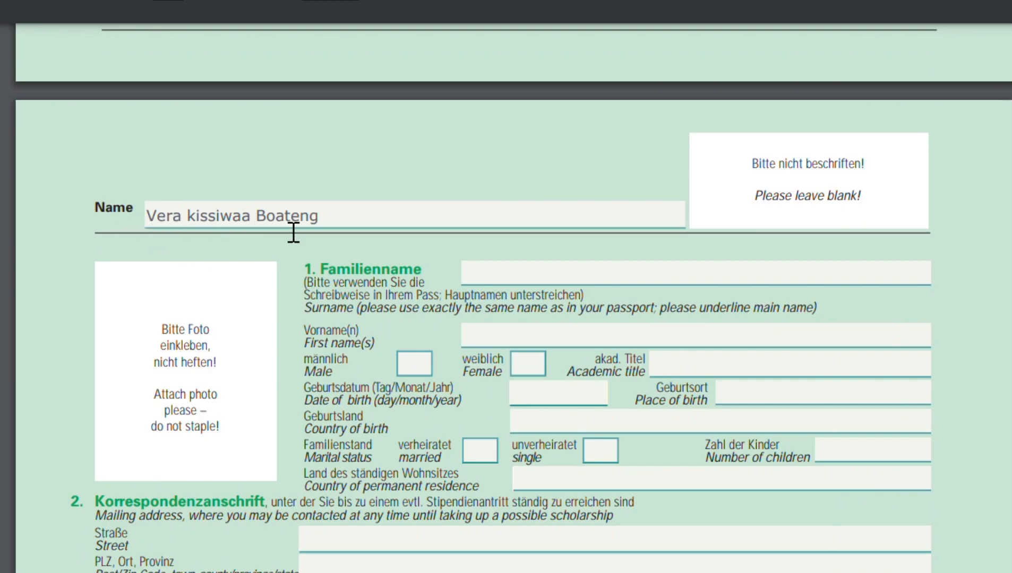
scroll(341, 226, "down", 2)
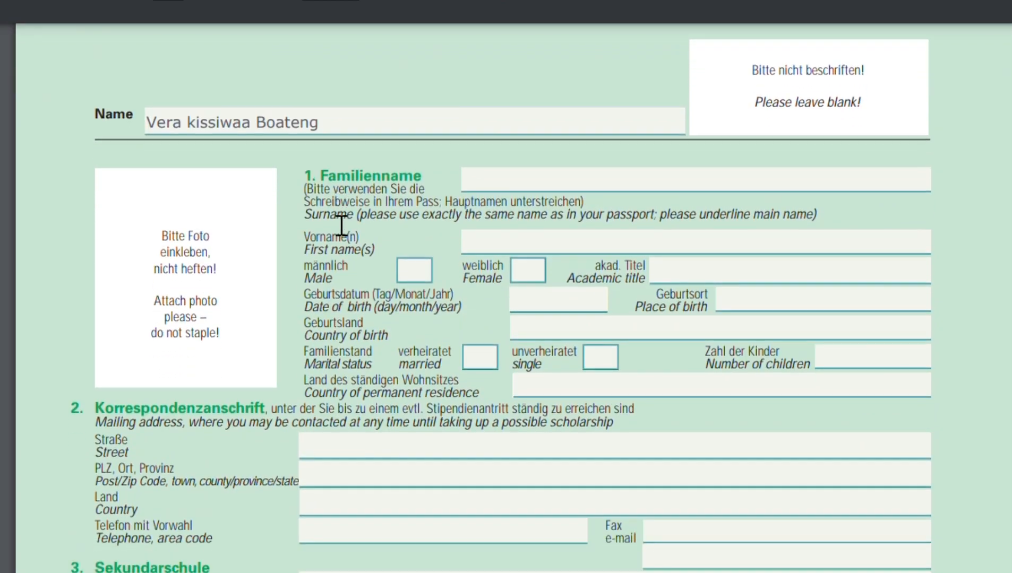
scroll(342, 226, "down", 3)
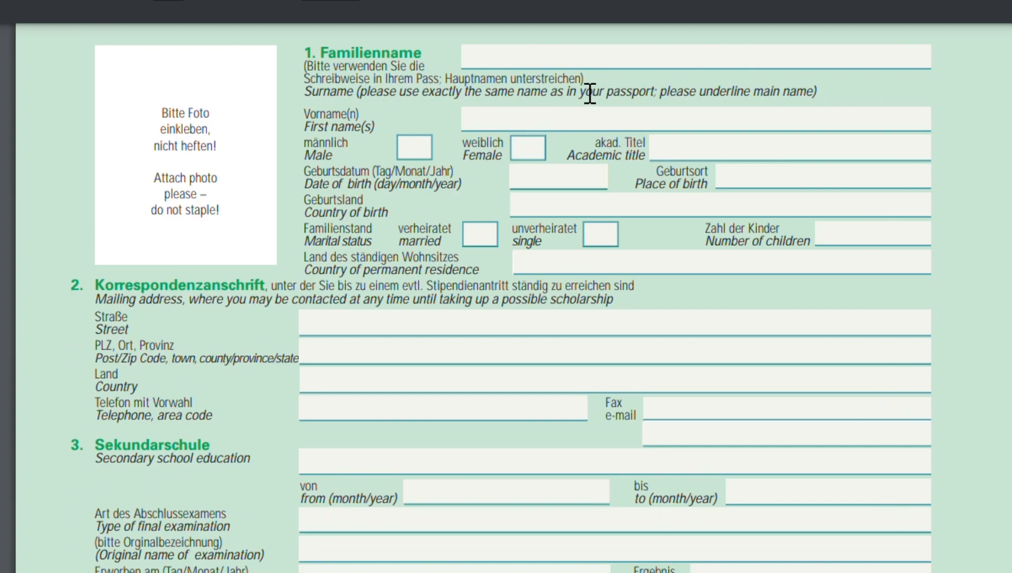
left_click(613, 74)
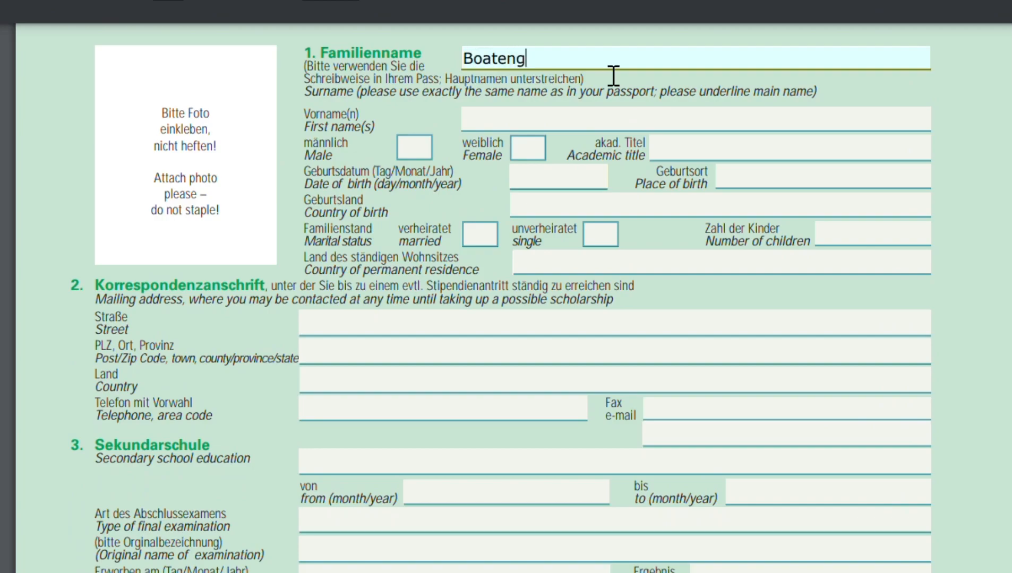
left_click(599, 128)
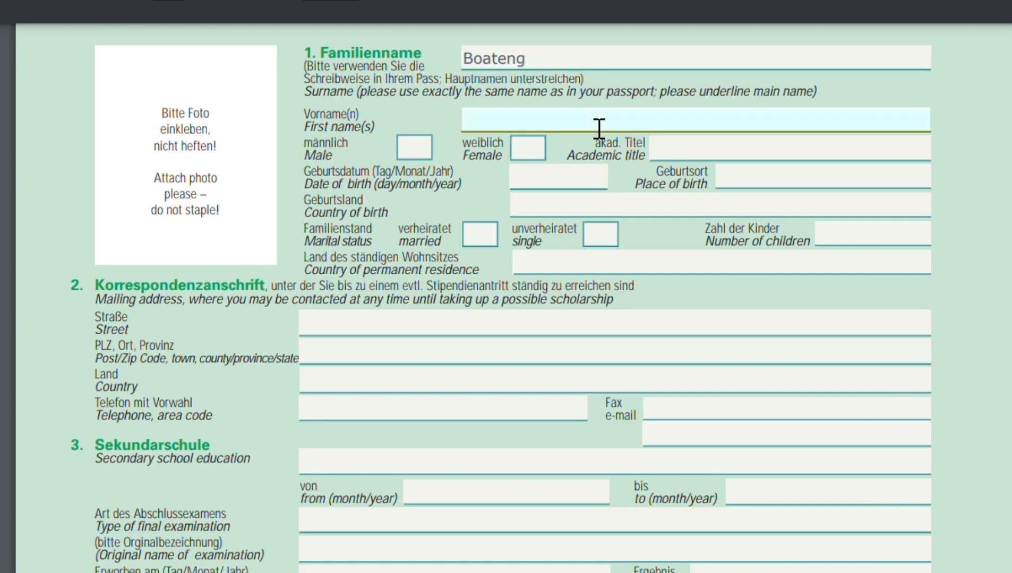
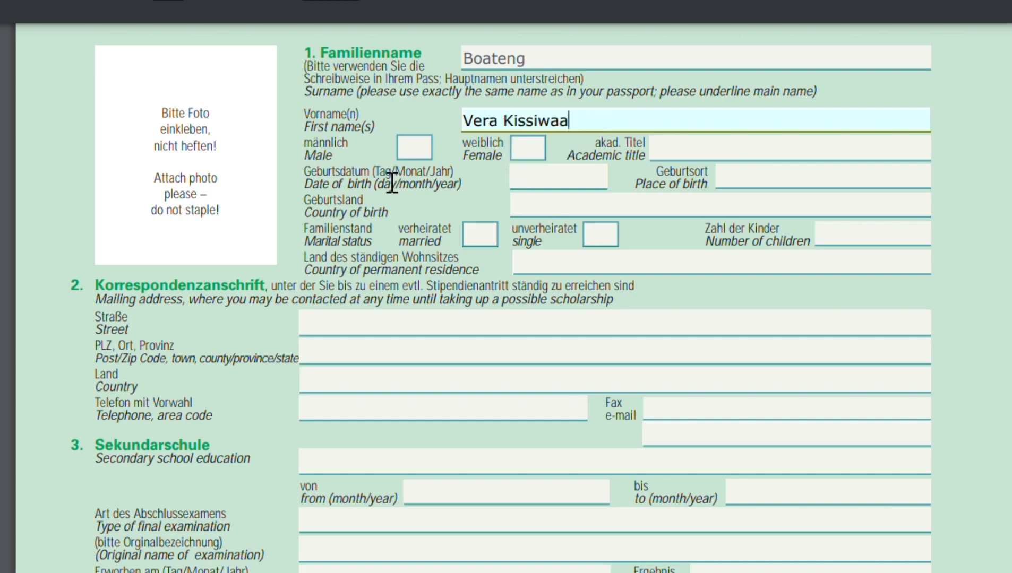
Tick Female and enter the applicant's date of birth.
left_click(540, 153)
left_click(693, 159)
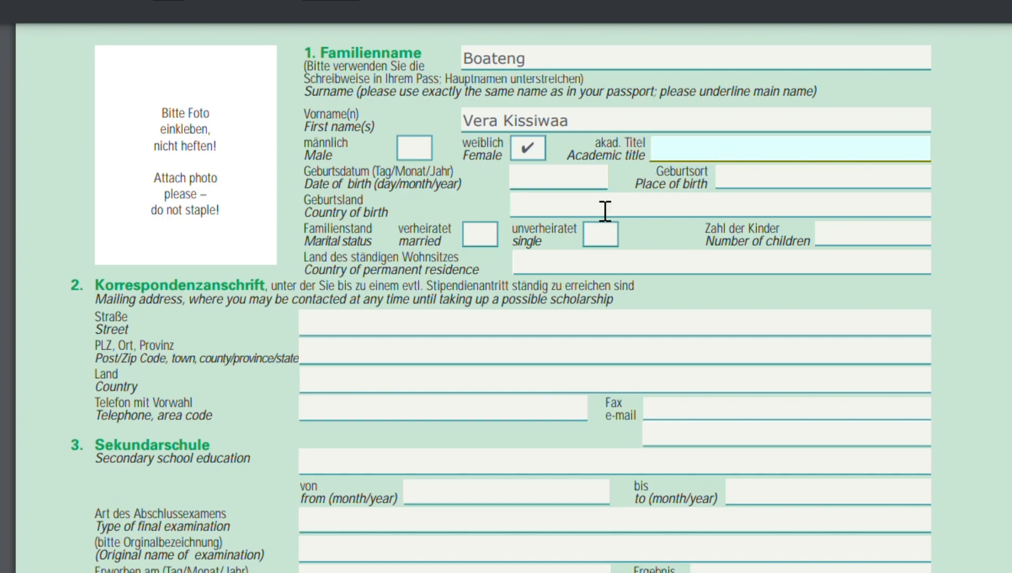
left_click(574, 186)
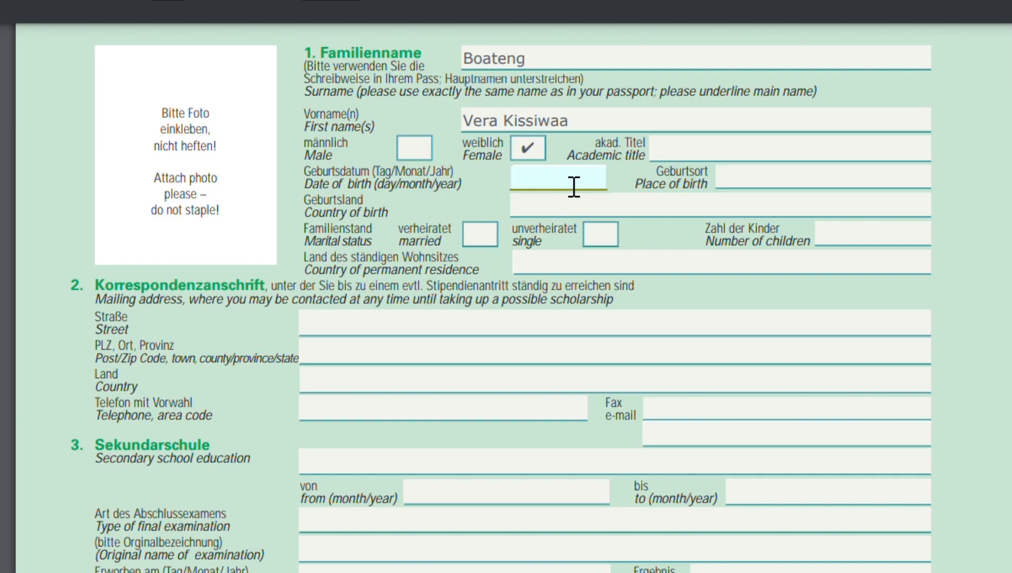
key("Tab")
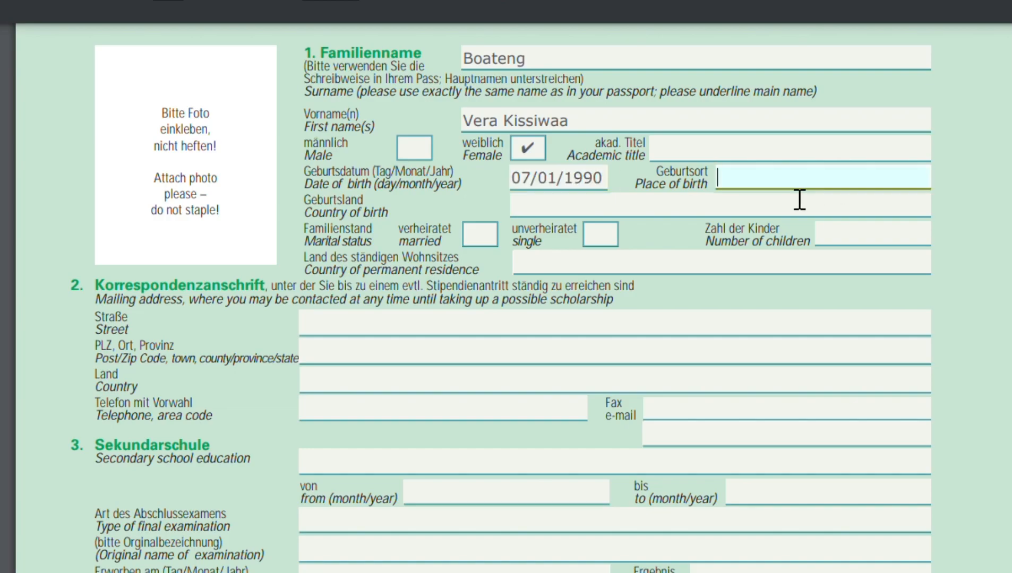
Enter Accra as the place of birth and Ghana as the country of birth.
type("Accra")
left_click(550, 216)
type("Ghana")
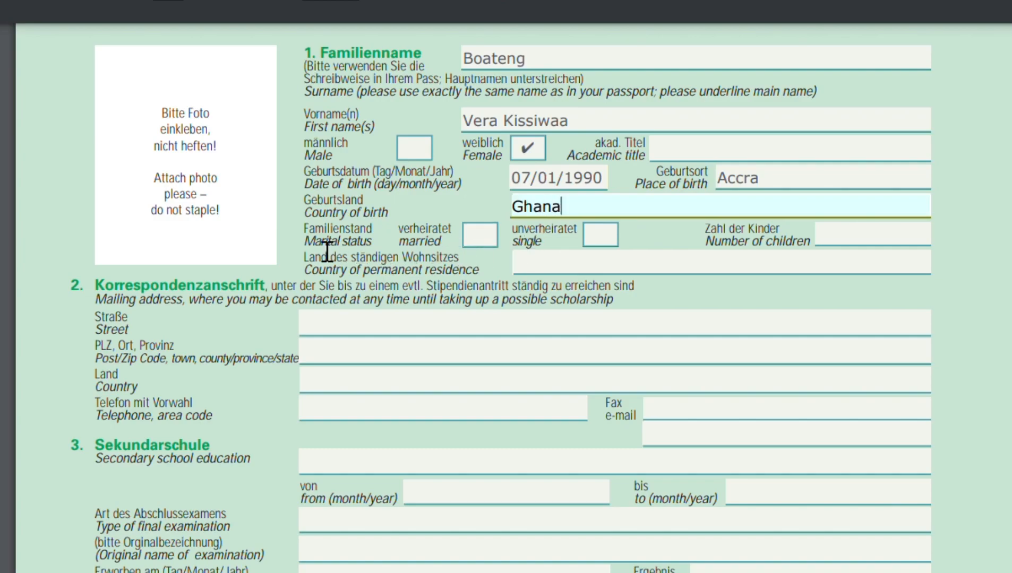
Tick single as marital status and enter Ghana as the country of permanent residence.
left_click(598, 240)
left_click(840, 246)
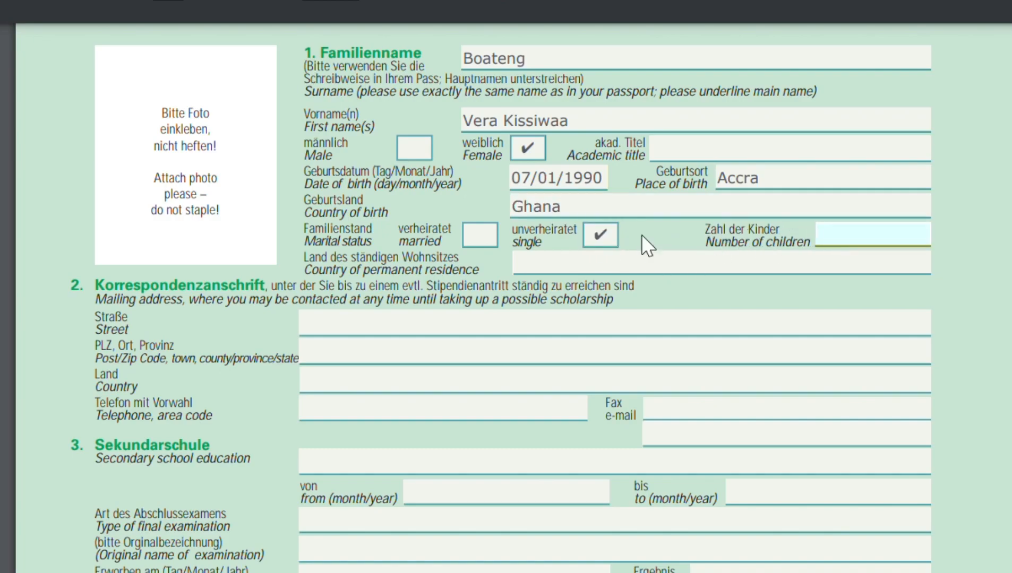
scroll(593, 297, "down", 3)
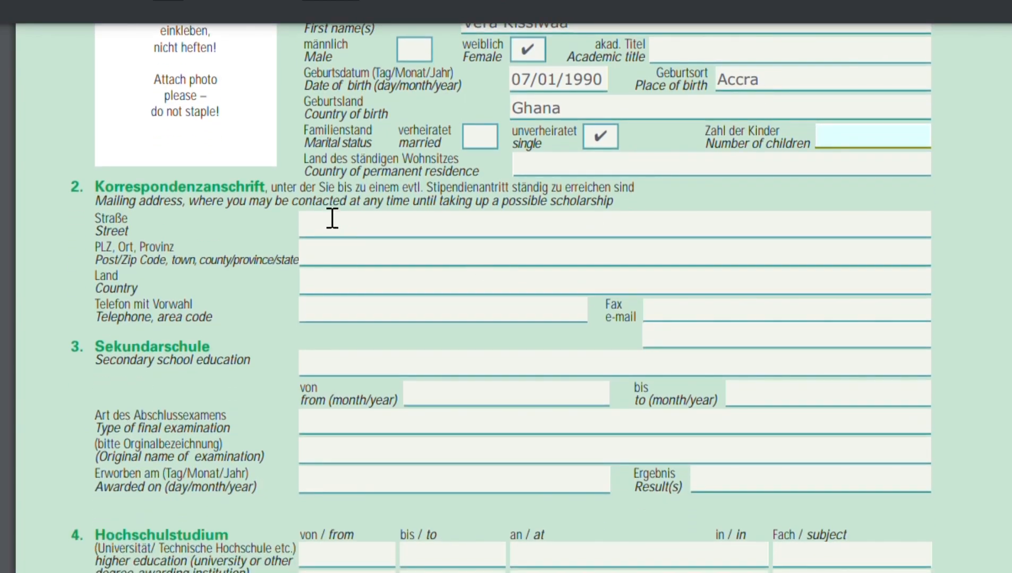
left_click(603, 179)
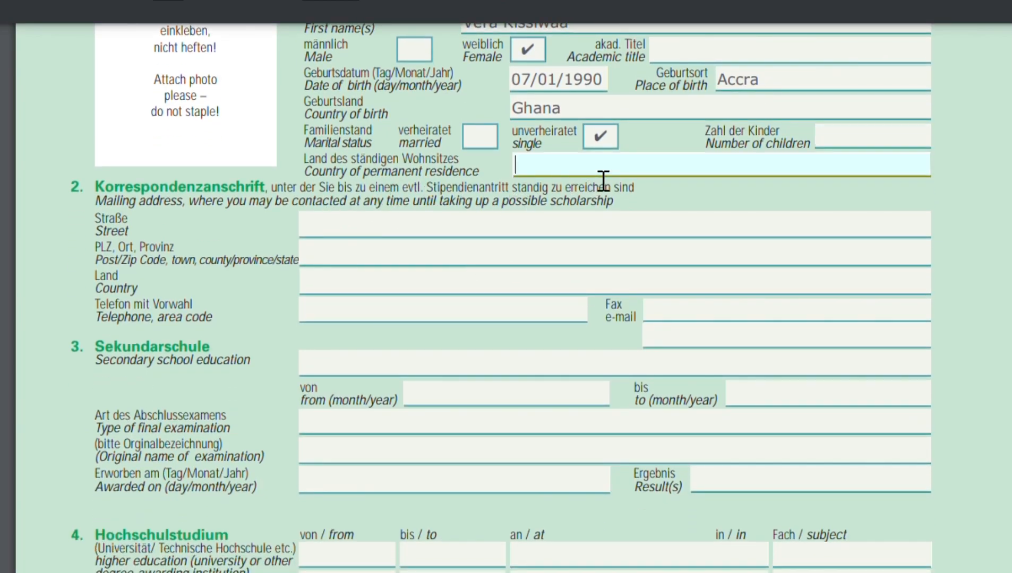
type("Ghana")
scroll(603, 179, "down", 2)
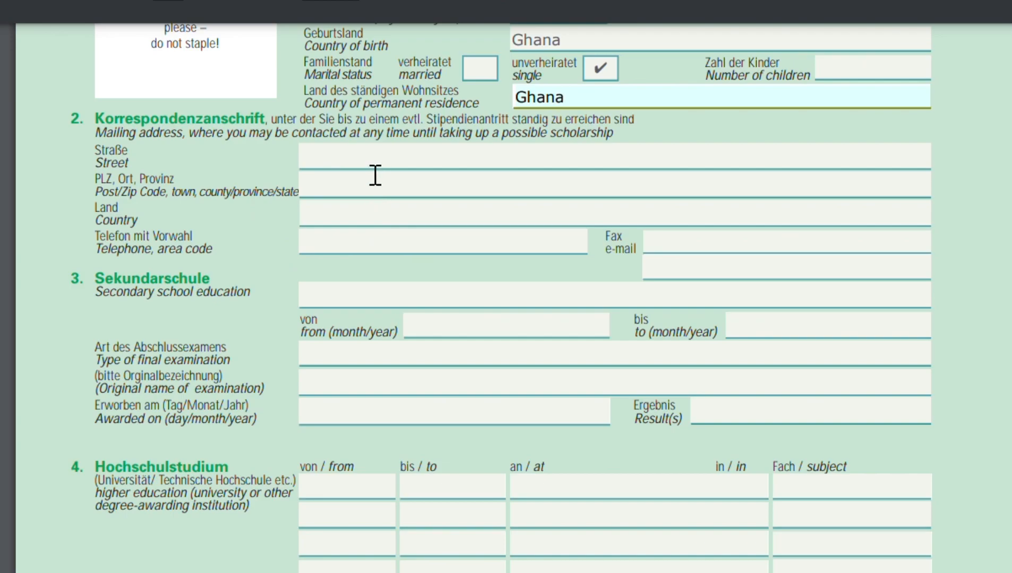
Enter the street of the applicant's mailing address.
key("Tab")
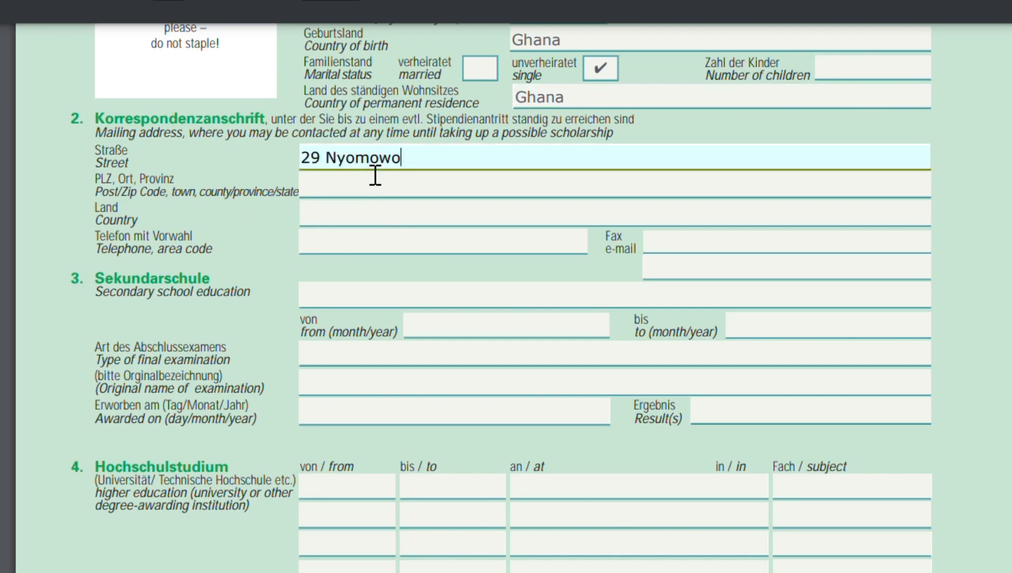
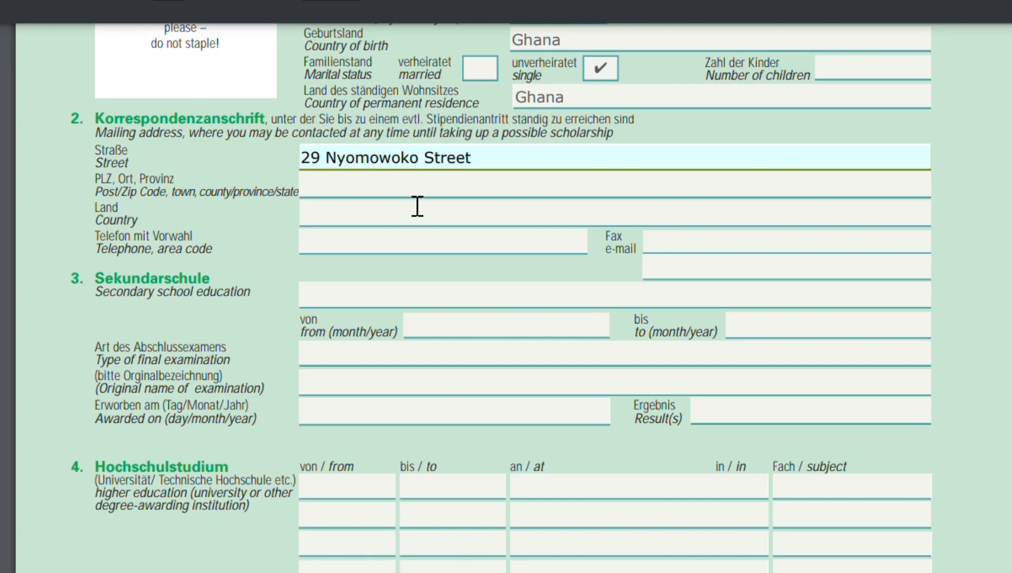
Enter the mailing address's postal code and town, and Ghana as the country.
key("Tab")
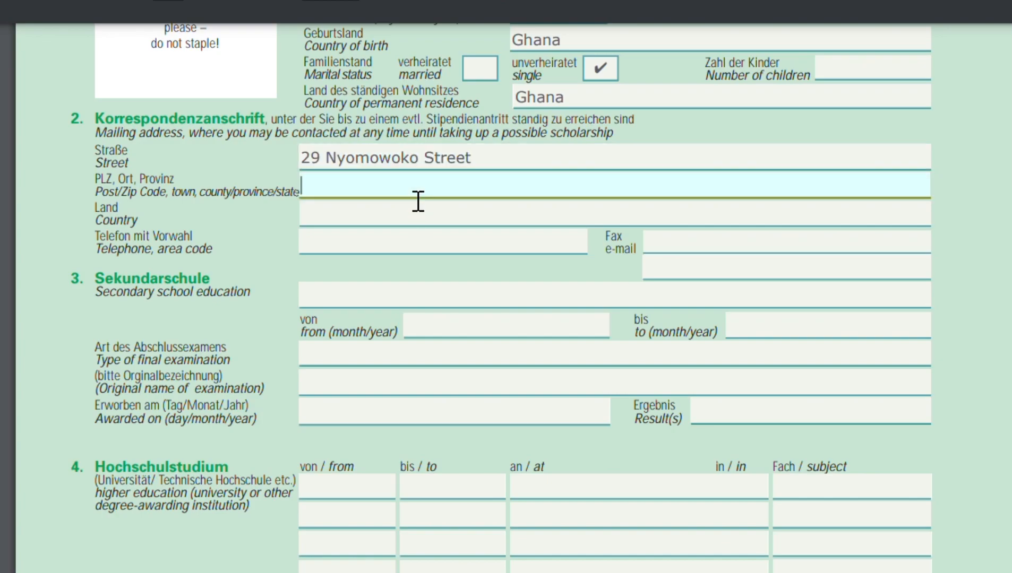
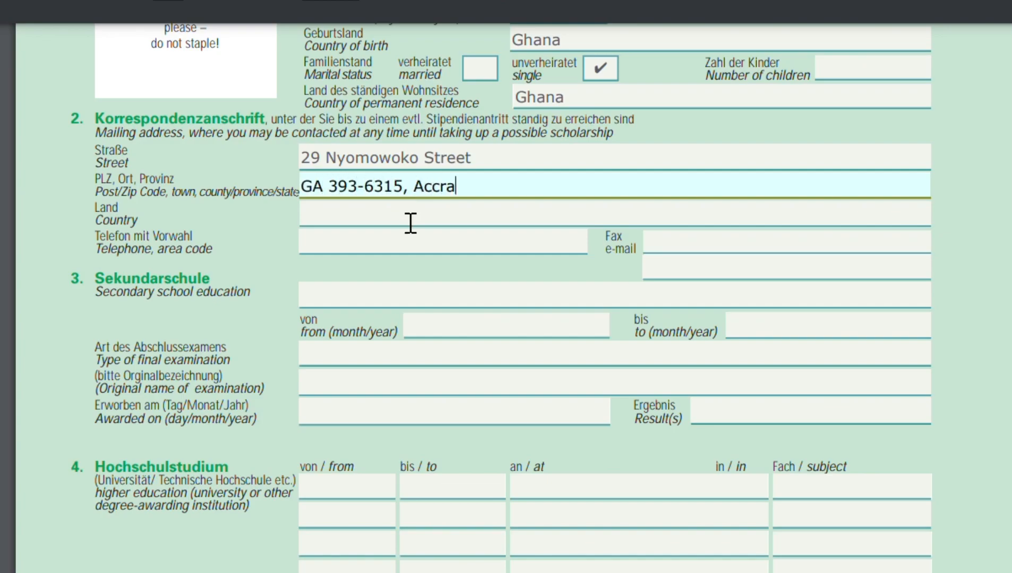
key("Tab")
type("Ghana")
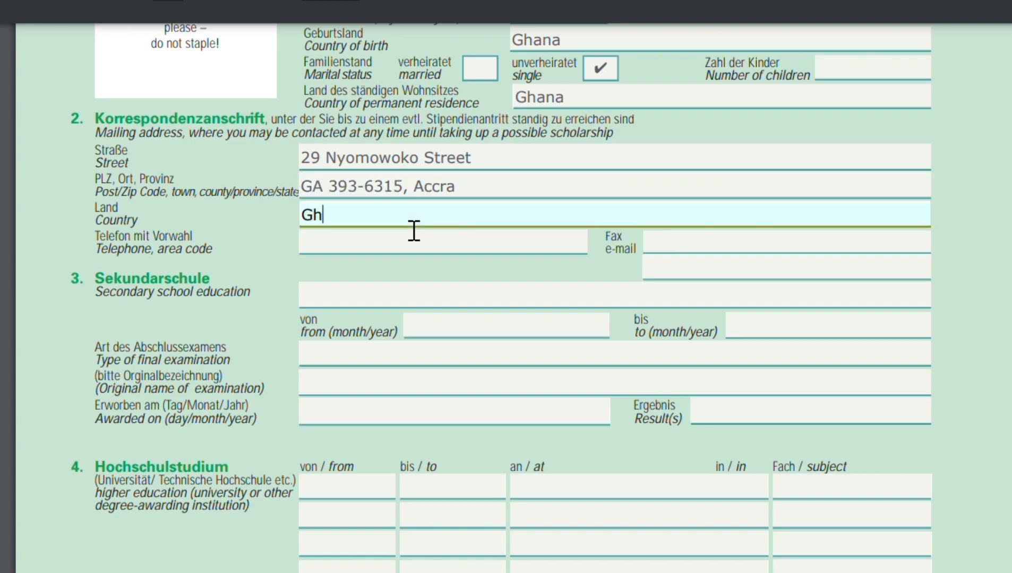
Enter the telephone country code and the applicant's e-mail address.
left_click(405, 249)
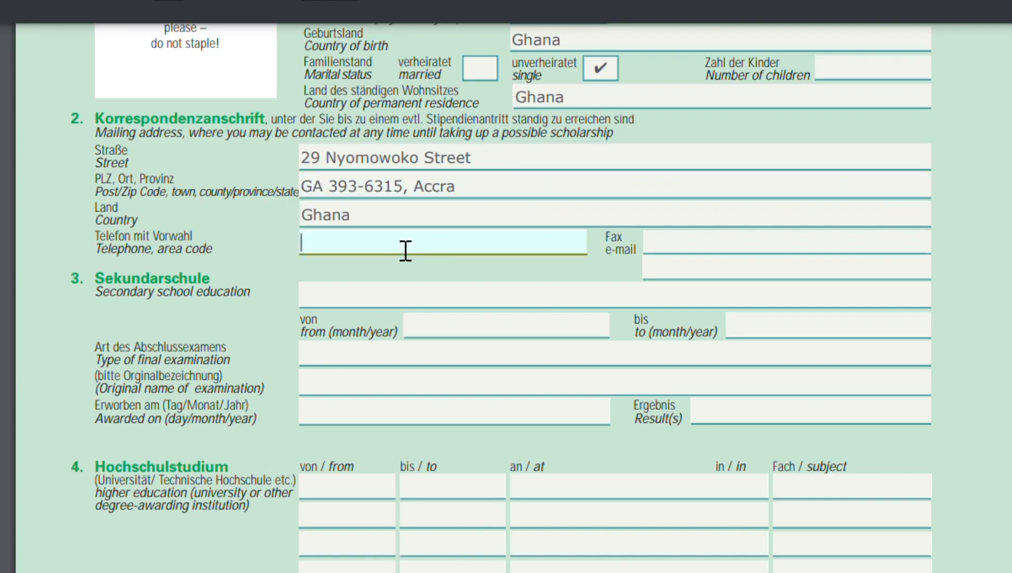
type("+233")
left_click(814, 259)
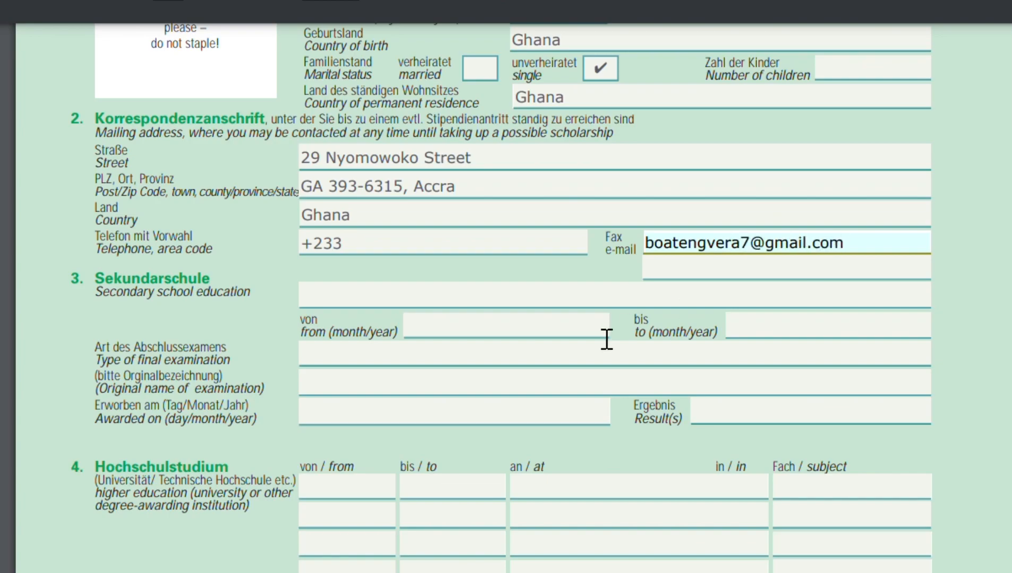
Enter Odorgnno Senior High School as the secondary school.
scroll(607, 339, "down", 3)
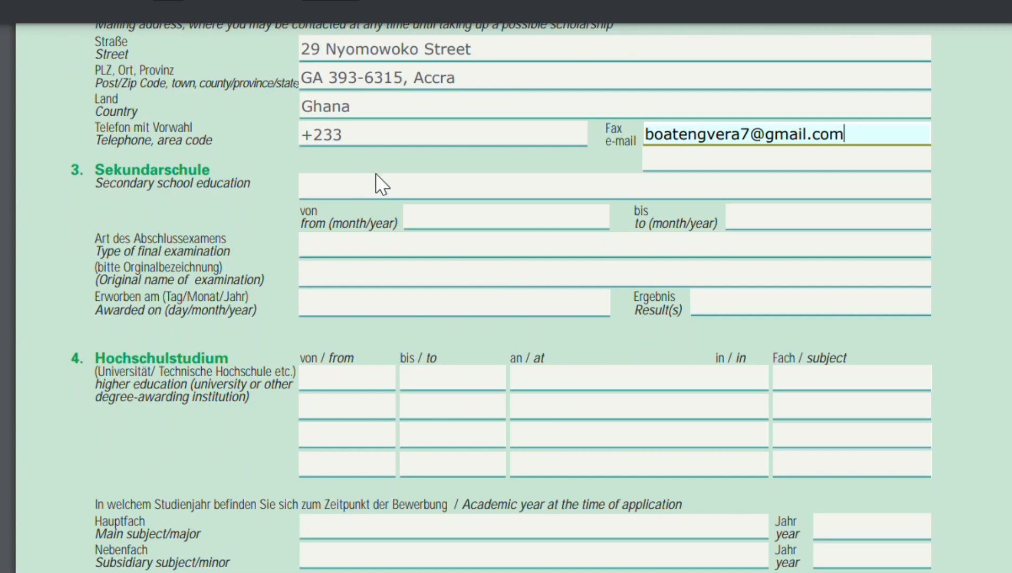
left_click(390, 197)
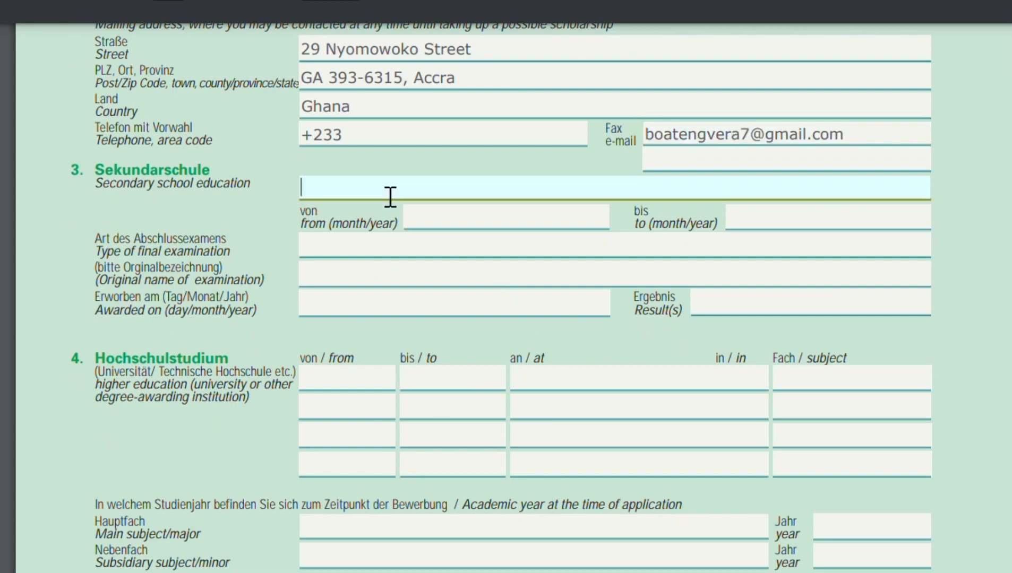
type("Odorggon")
key("BackSpace")
key("BackSpace")
key("BackSpace")
key("BackSpace")
key("BackSpace")
key("BackSpace")
key("BackSpace")
key("BackSpace")
type("Odorgnn")
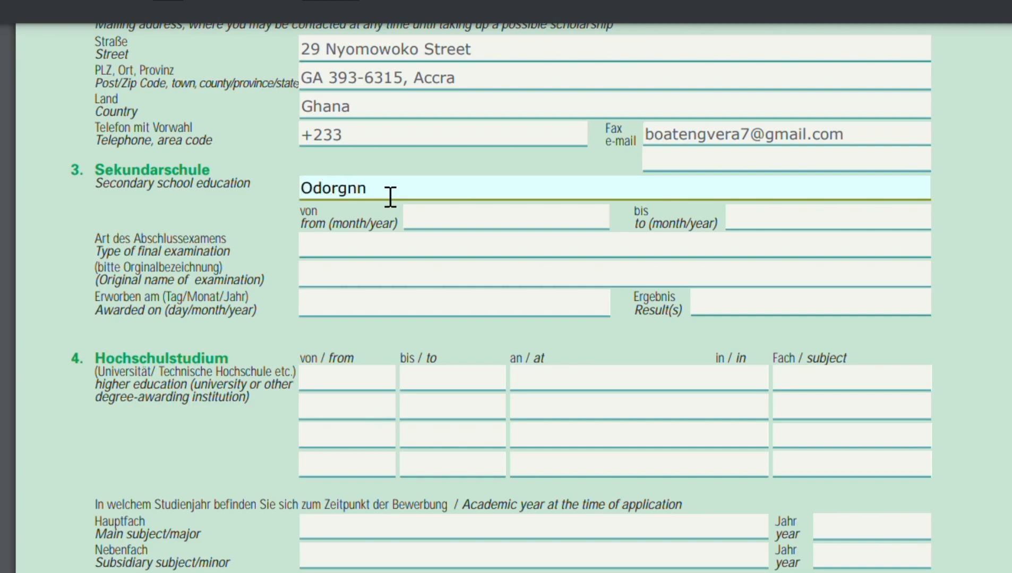
type("o Senior High School")
Enter 06/2010 and 06/2014 as the secondary school's from and to dates.
key("Tab")
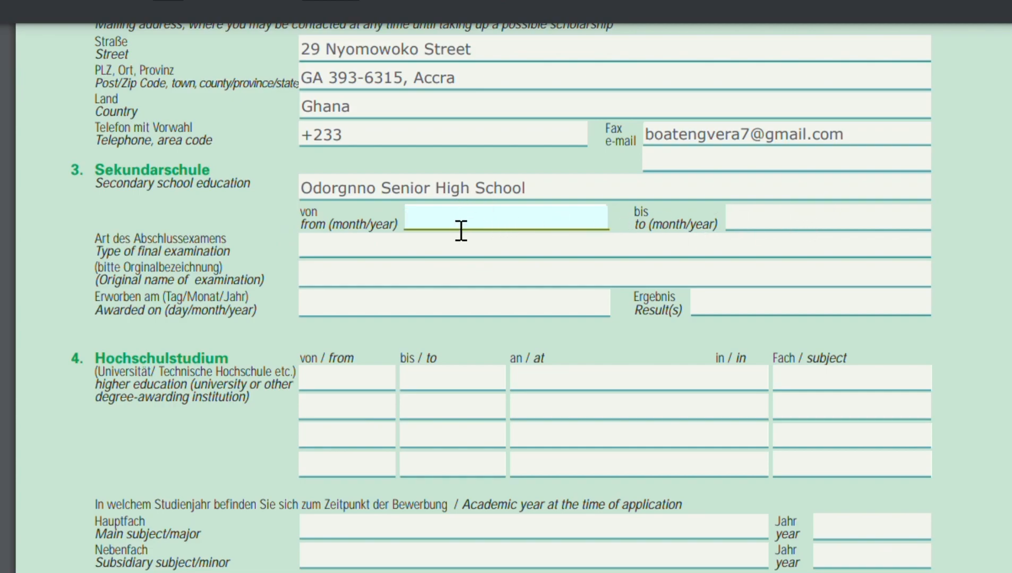
type("06/2010")
left_click(770, 230)
type("06")
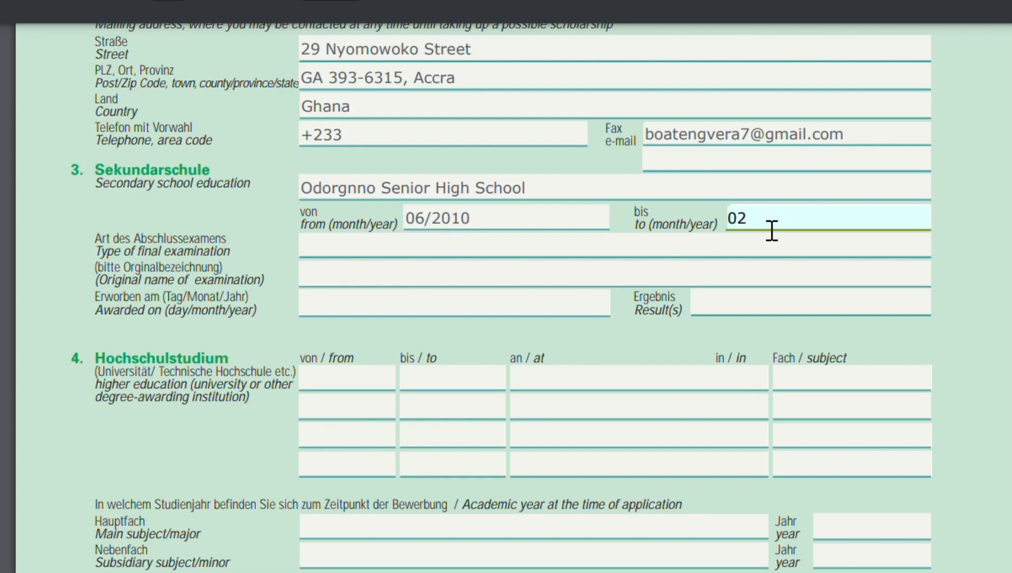
type("/2014")
Enter WASSCE as the final examination type and West African Senior School Certificate Examination as its original name.
left_click(338, 258)
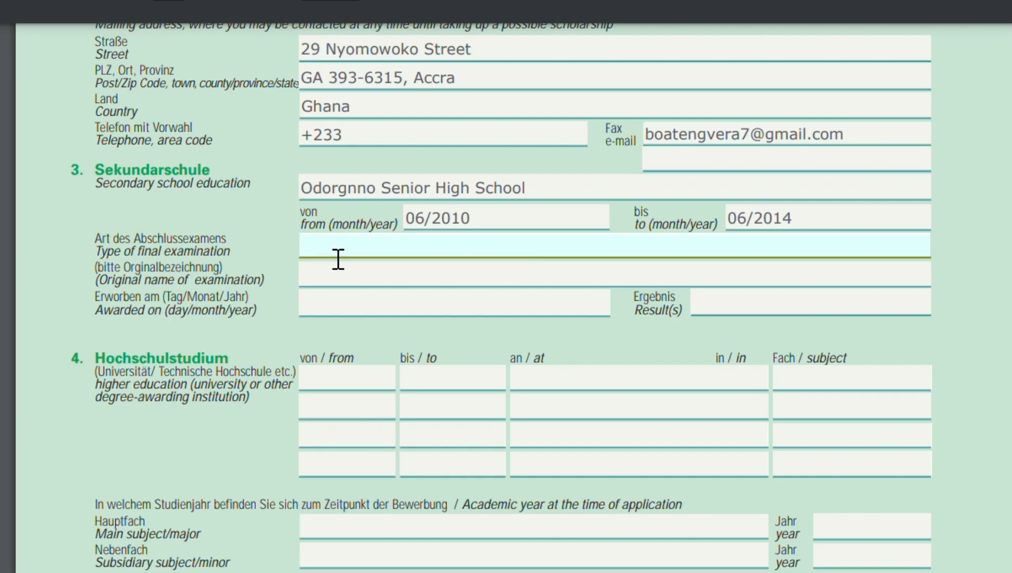
type("WASSCE")
left_click(345, 281)
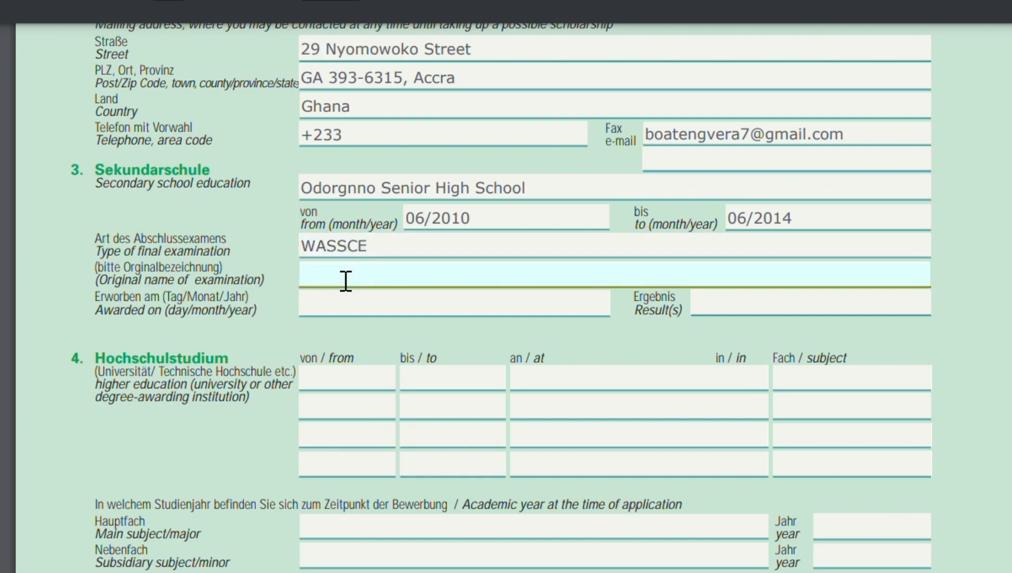
type("st African Senior")
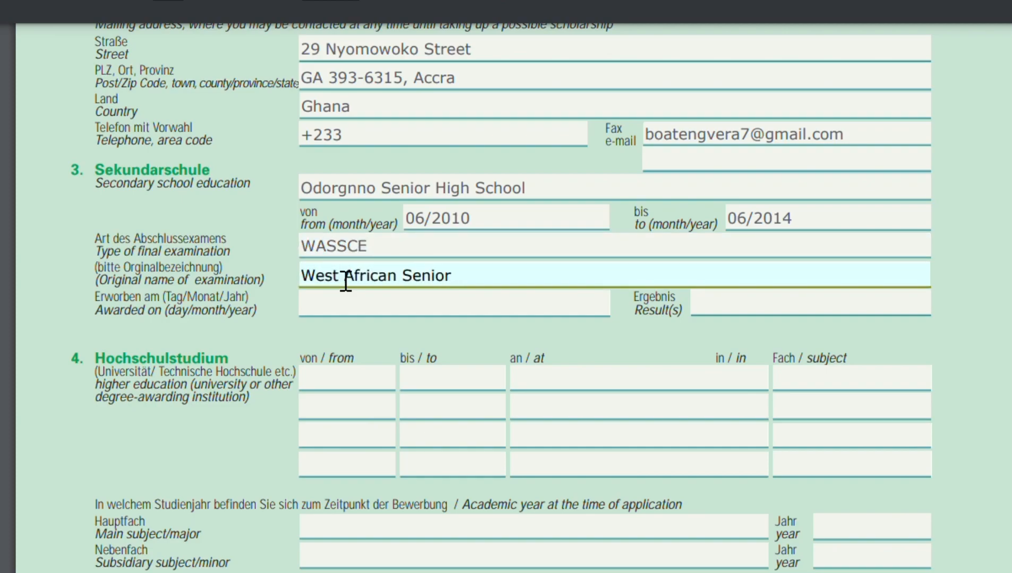
type(" School Certificate")
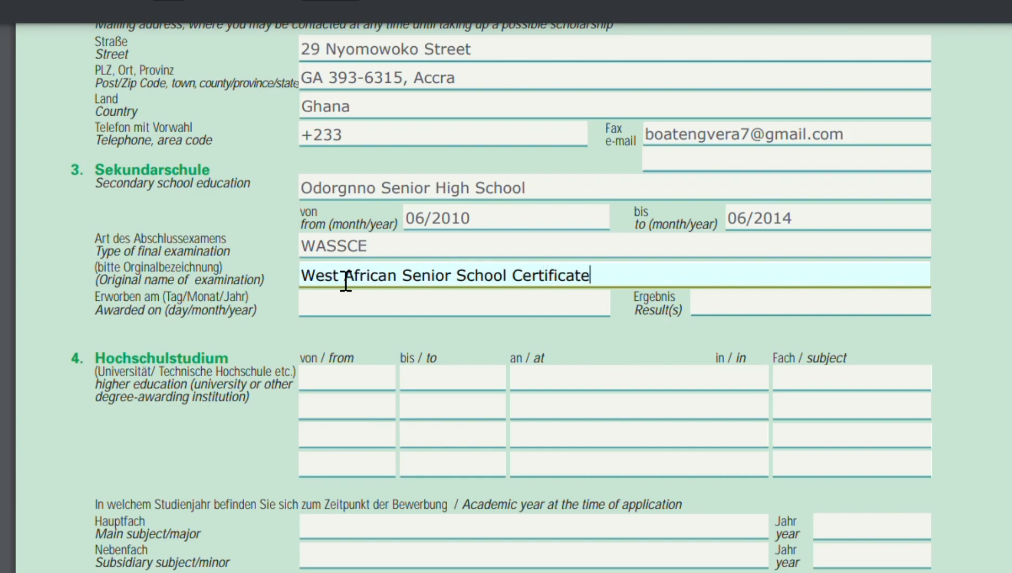
type(" Examination")
key("Tab")
left_click(736, 281)
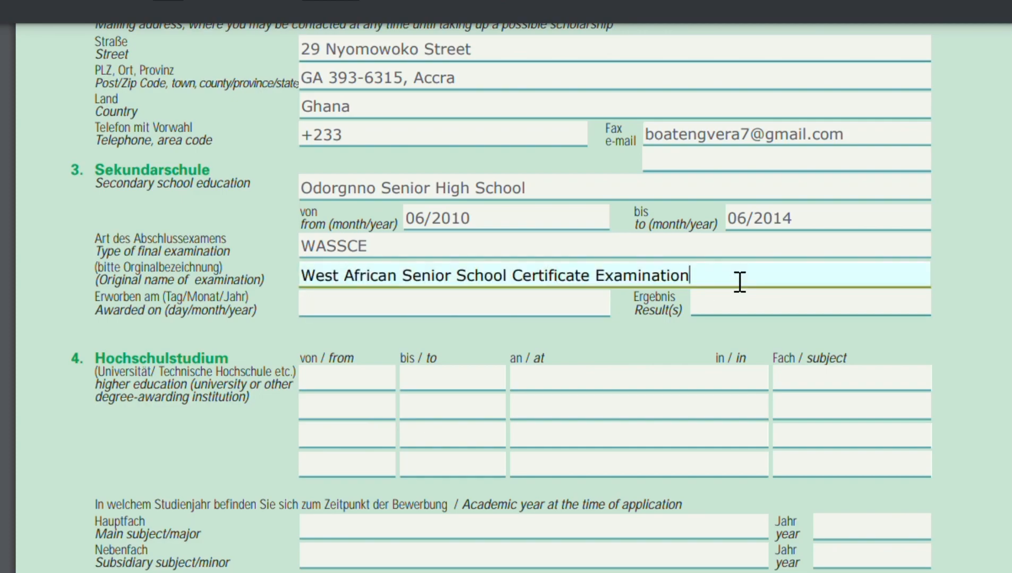
Enter 09/09/2014 as the award date and 5As, 3Bs, C as the examination result.
left_click(404, 317)
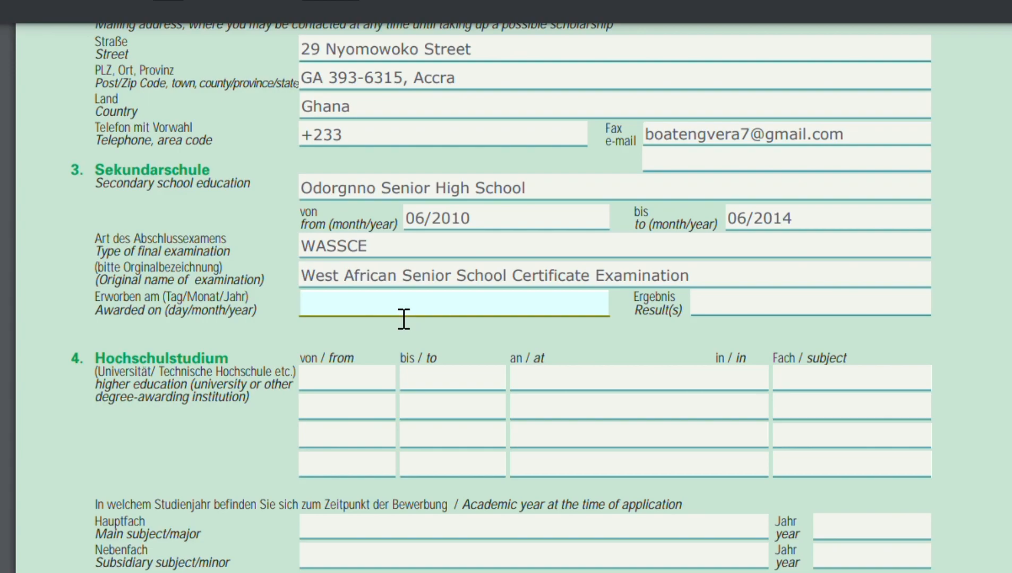
type("09/09/2014")
left_click(809, 313)
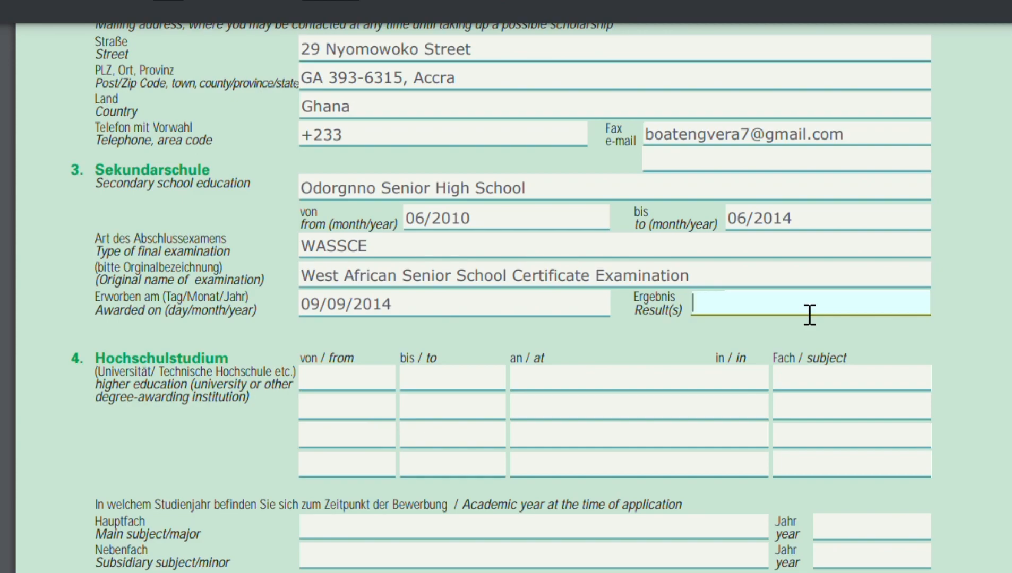
type("A")
key("BackSpace")
type("5As, 3Bs, C")
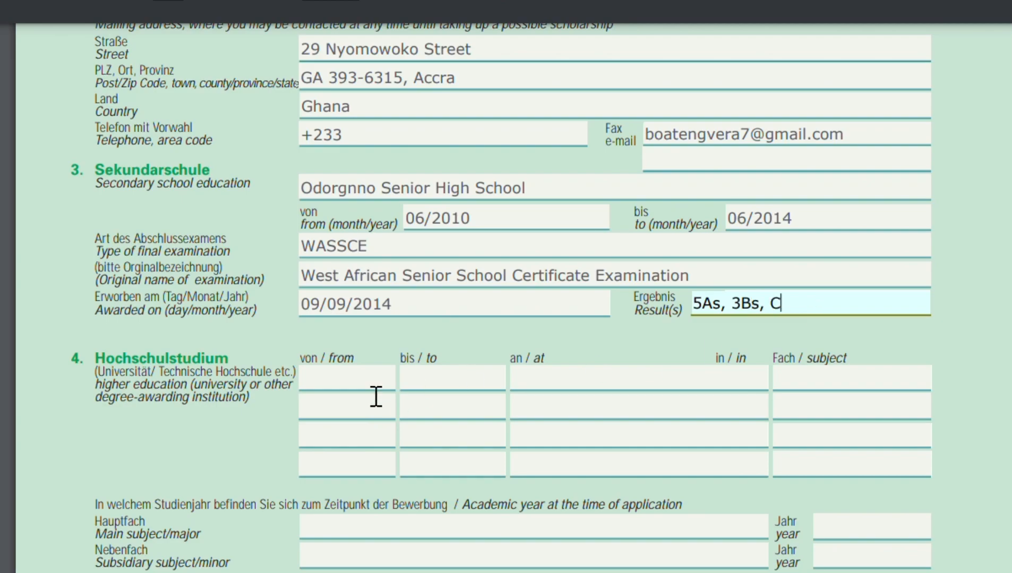
Enter 10/2014 to 08/2018 as the dates of the first higher education row.
scroll(376, 397, "down", 3)
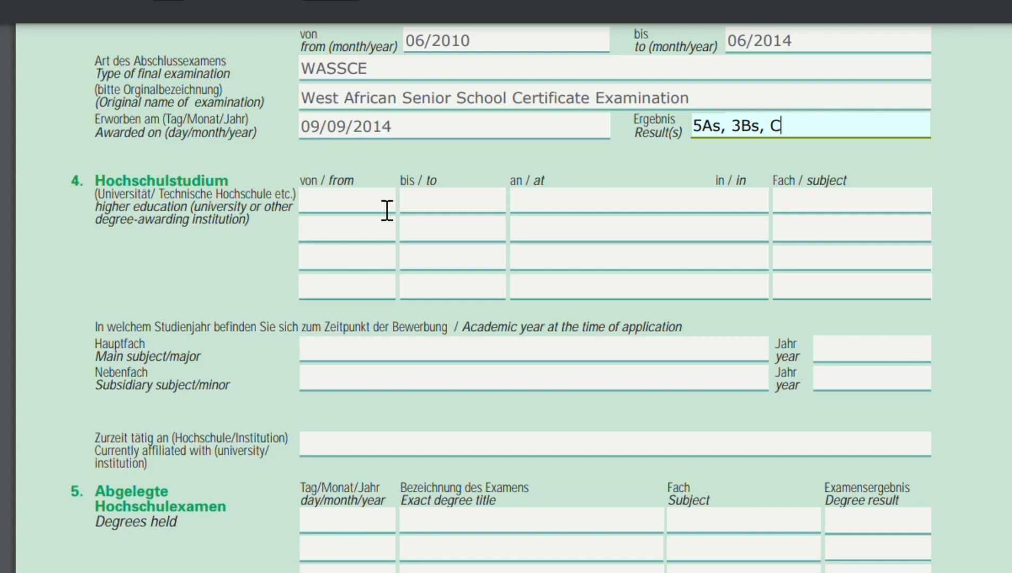
left_click(387, 211)
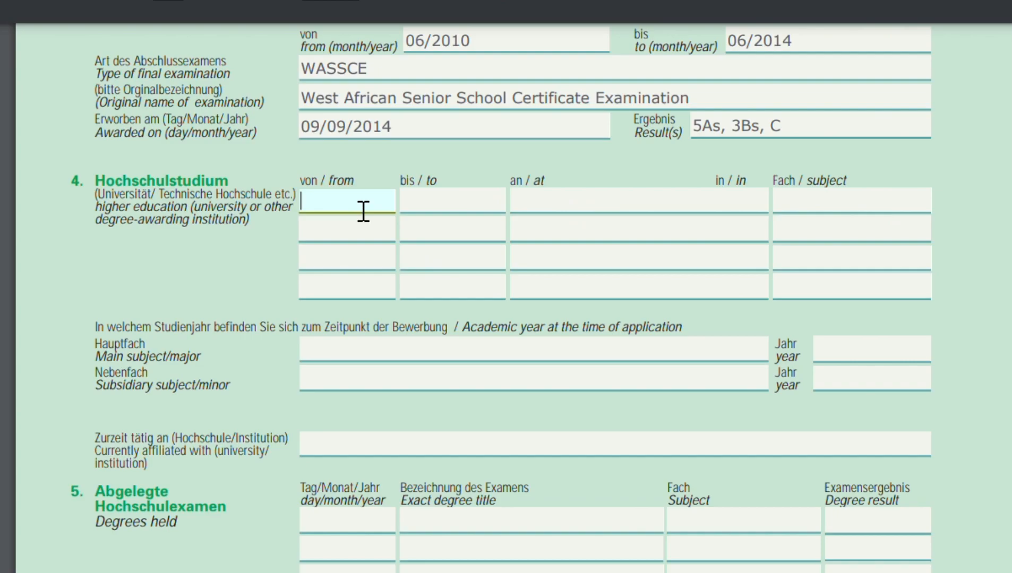
type("2014")
left_click(459, 215)
left_click(308, 208)
type("/1")
key("BackSpace")
key("BackSpace")
type("10/")
left_click(427, 219)
type("08/2018")
Enter University of Professional studies as the institution and Bus. Administration as the subject.
left_click(628, 217)
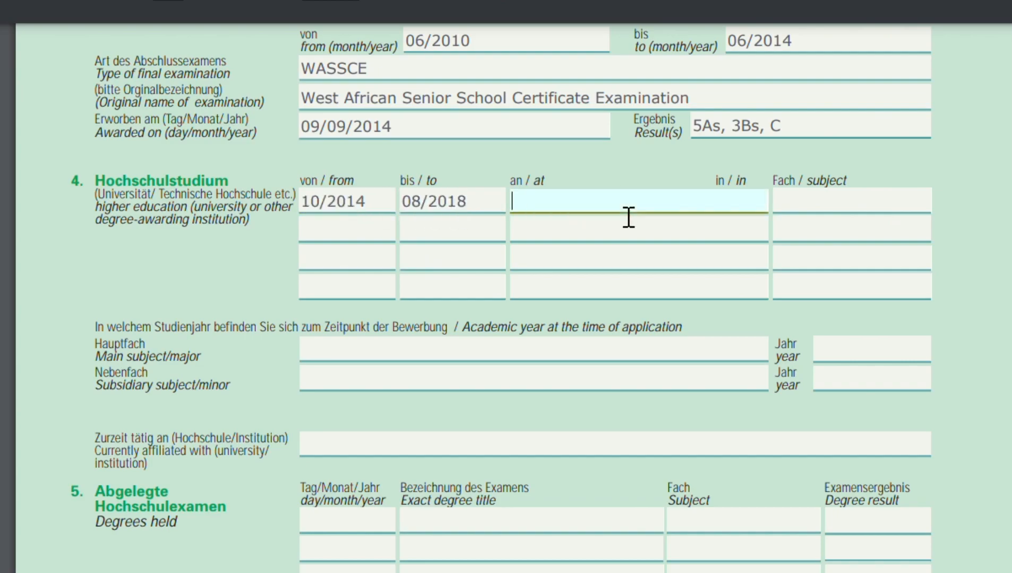
type("University of Professional studies")
left_click(820, 216)
type("Bus. ")
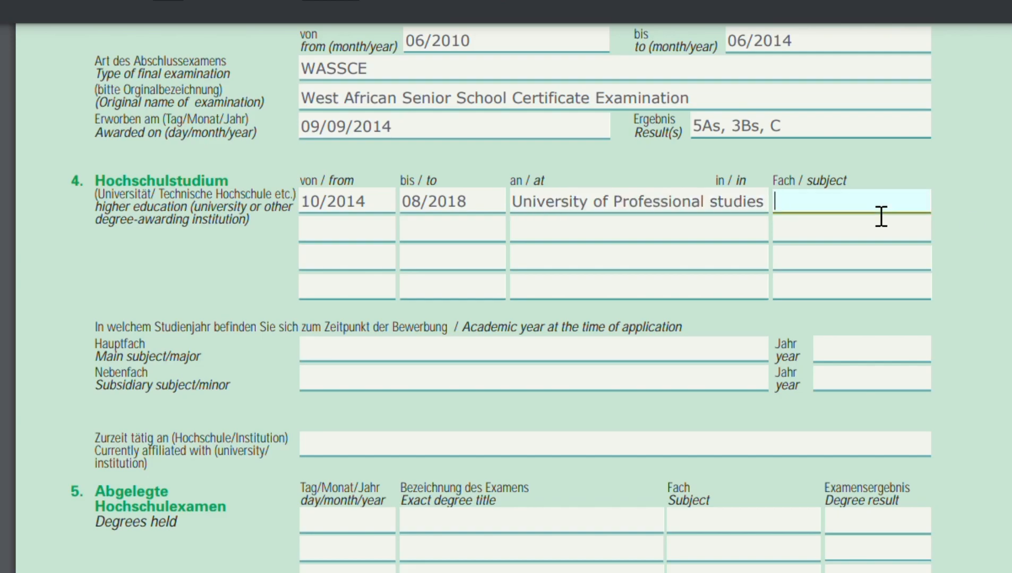
type("Administration")
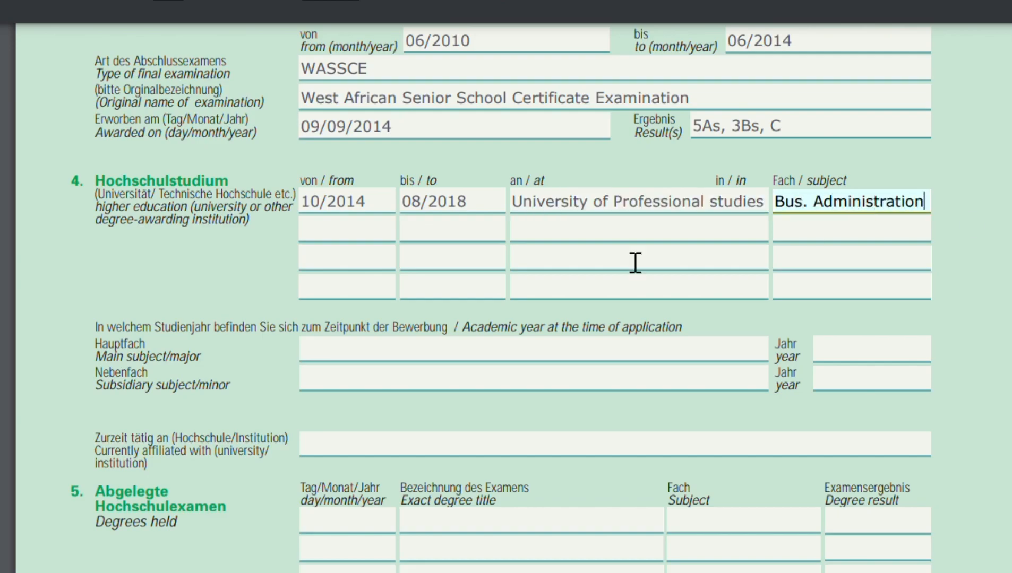
left_click(315, 267)
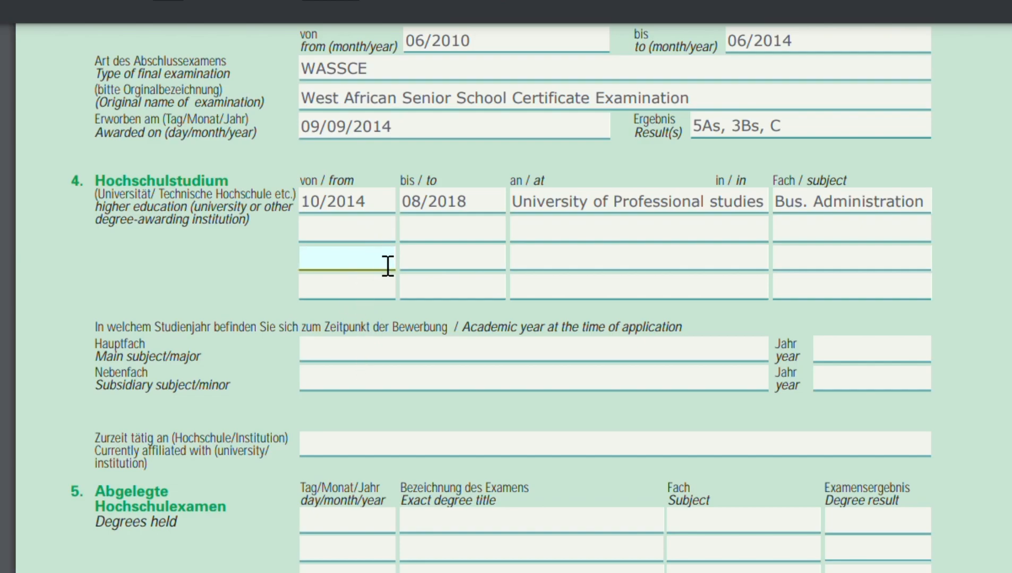
left_click(346, 238)
scroll(431, 275, "down", 1)
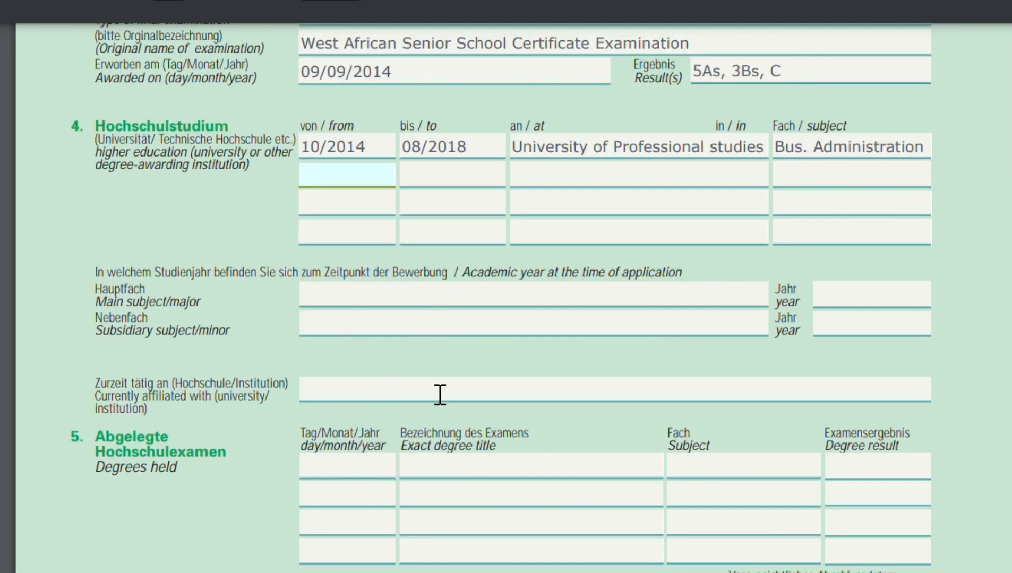
scroll(440, 395, "down", 4)
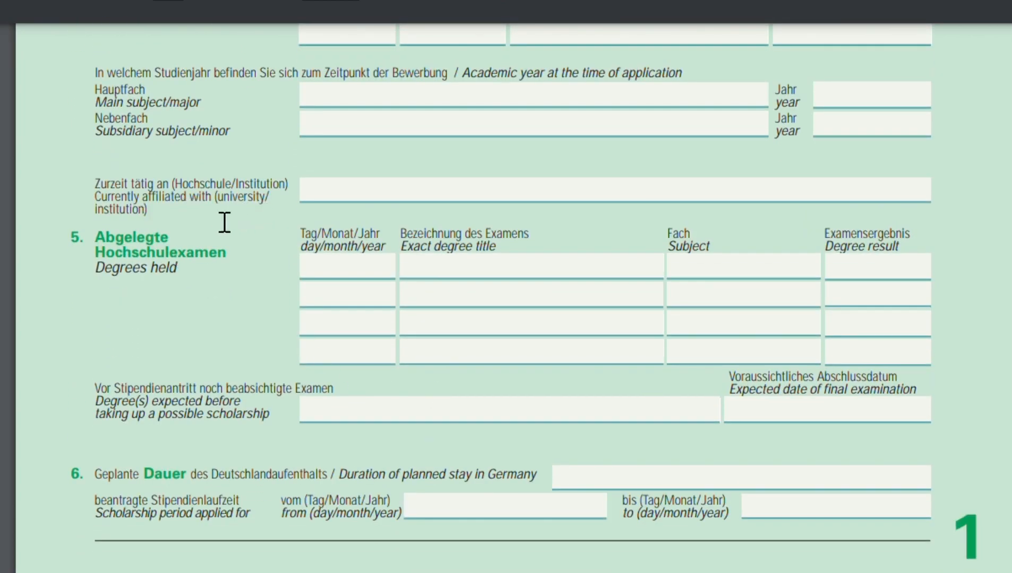
left_click(383, 201)
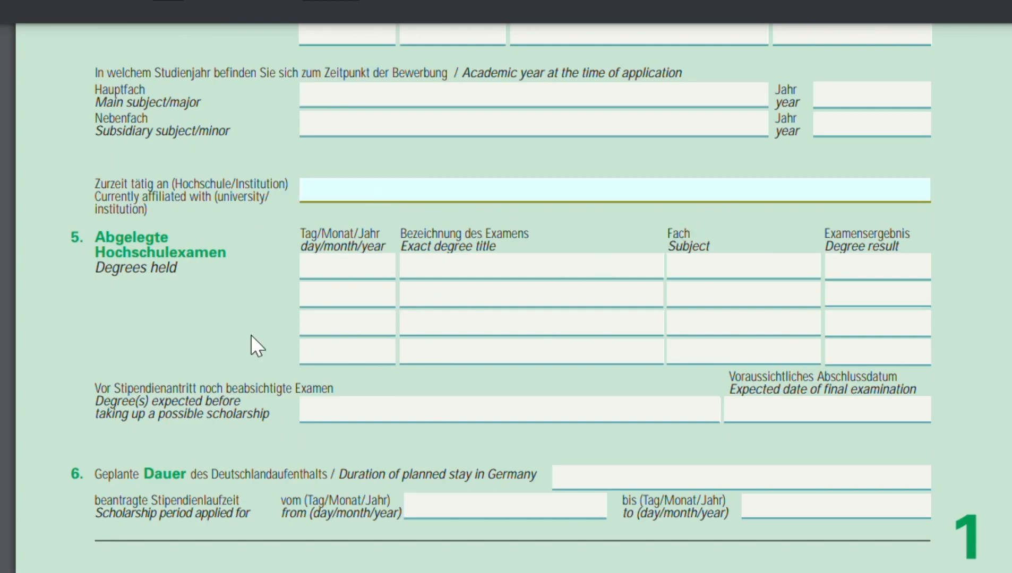
scroll(251, 335, "down", 2)
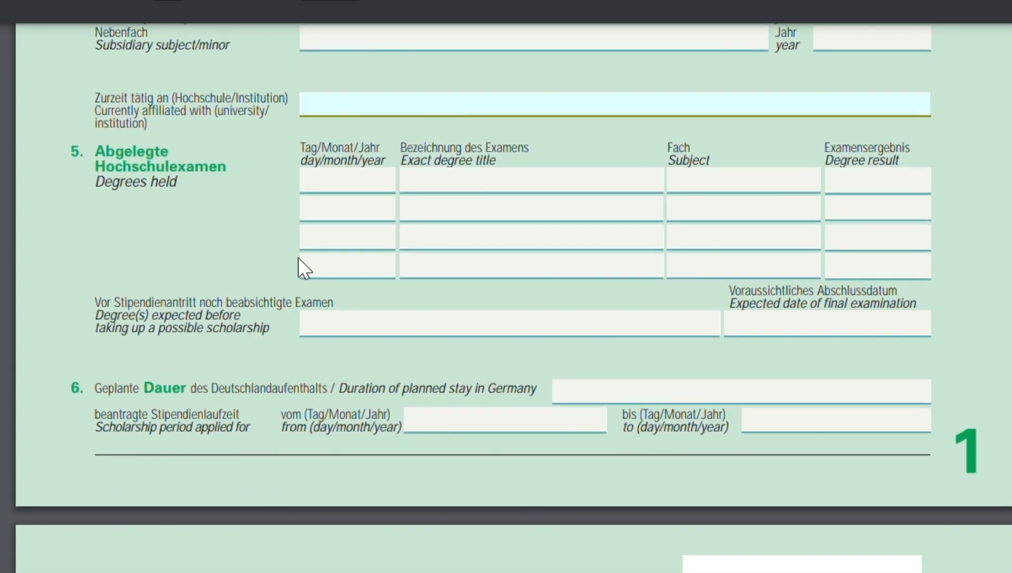
Enter a degree held dated 18/09/2018 with the title B. Business Administration.
left_click(364, 188)
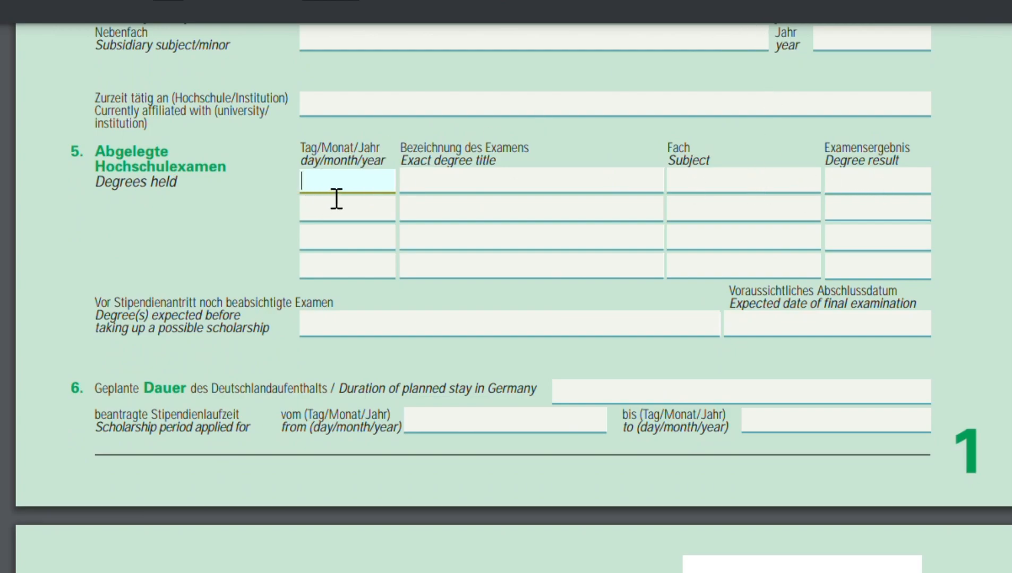
type("18/09/2018")
key("Tab")
type("Bac")
key("BackSpace")
key("BackSpace")
type(". Business Ad")
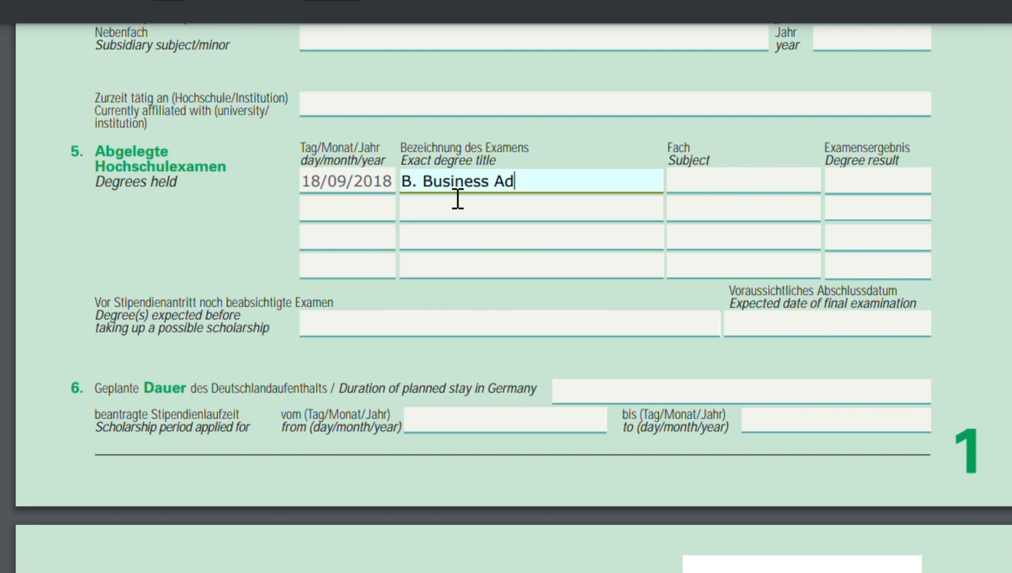
type("ministration")
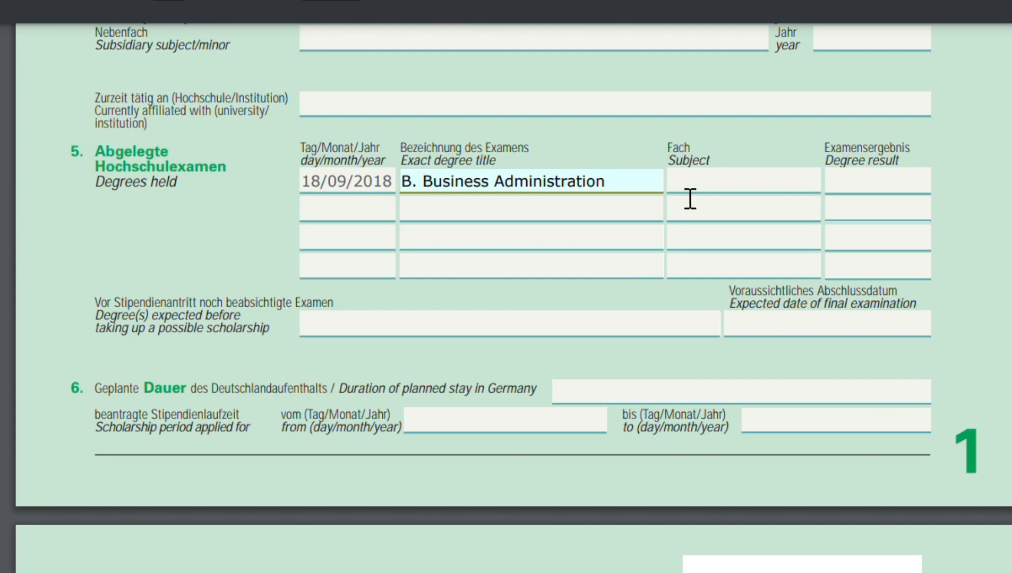
Enter Business Admin. as the degree's subject and 3.09 as its result.
key("Tab")
type("Busi")
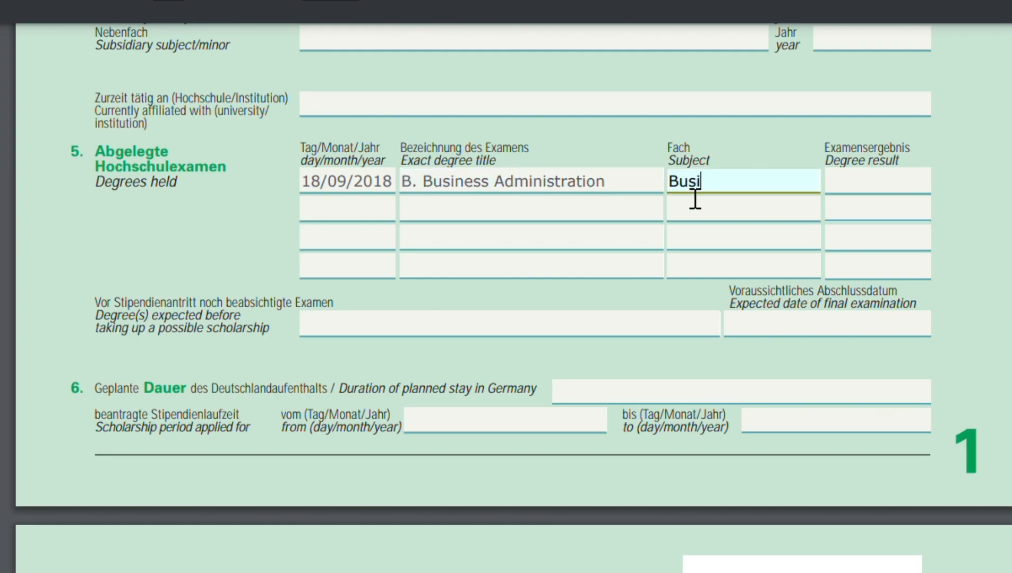
type("ness Admin.")
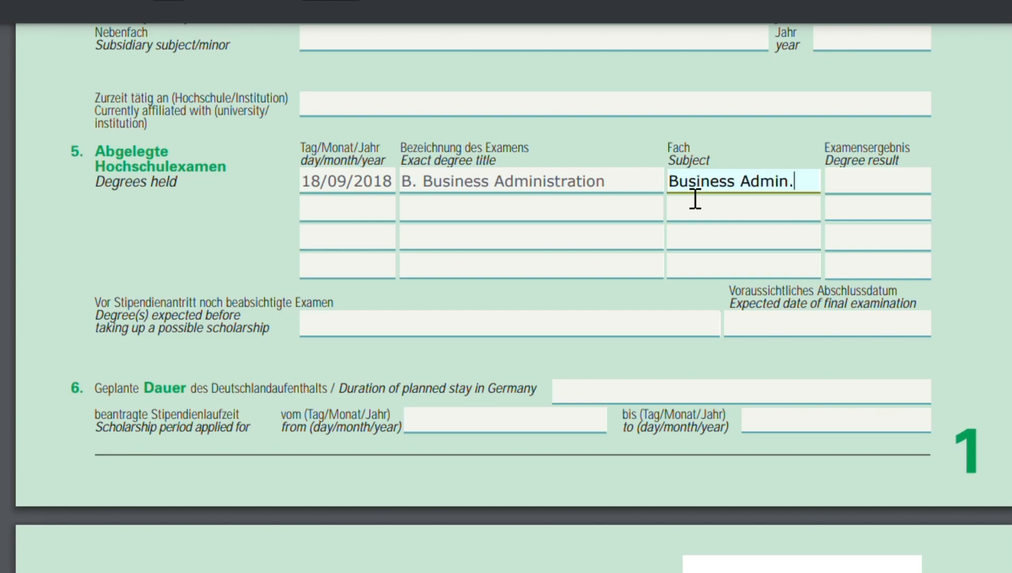
left_click(882, 186)
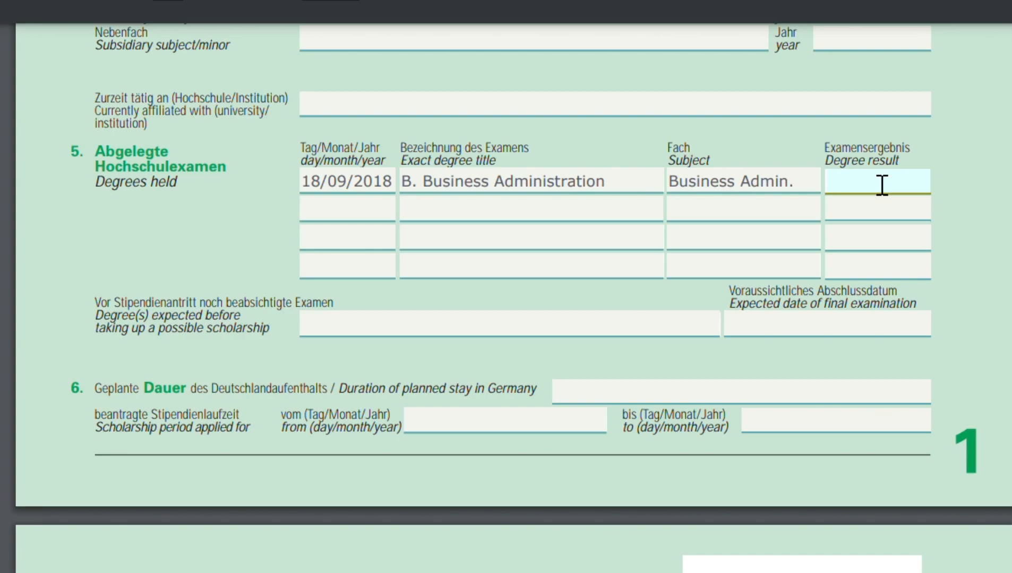
type("3.09")
left_click(333, 215)
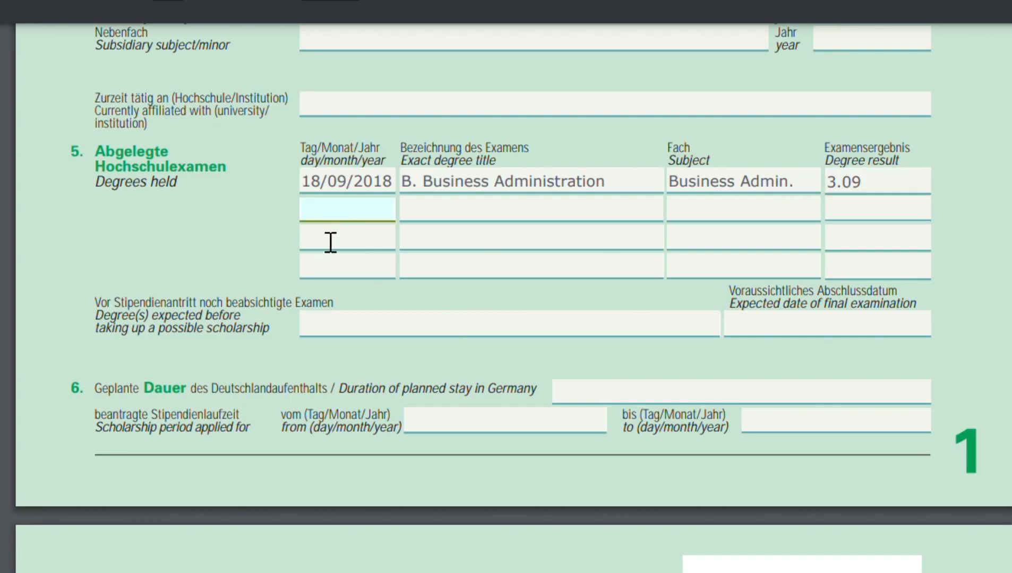
left_click(329, 248)
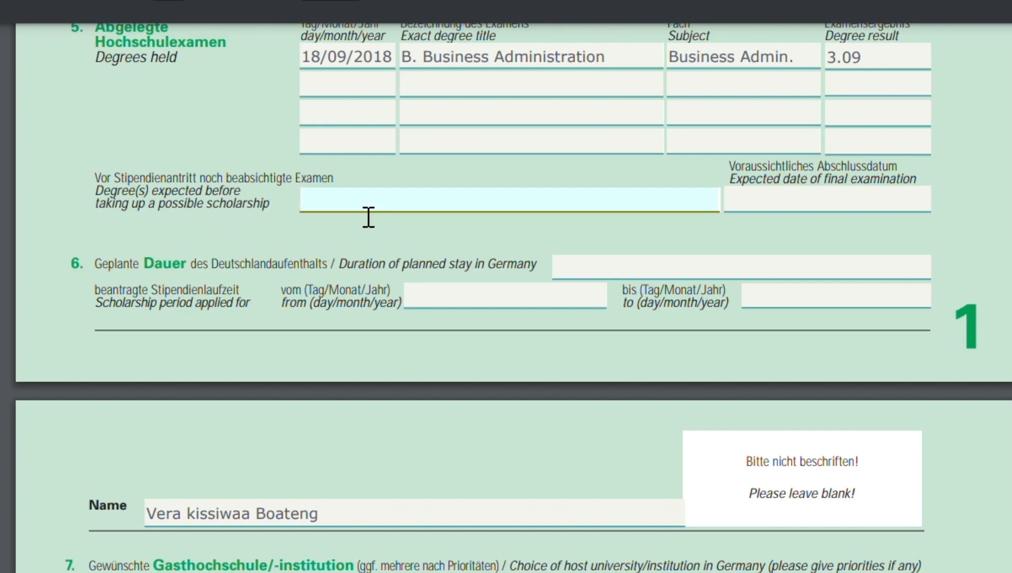
scroll(368, 213, "down", 1)
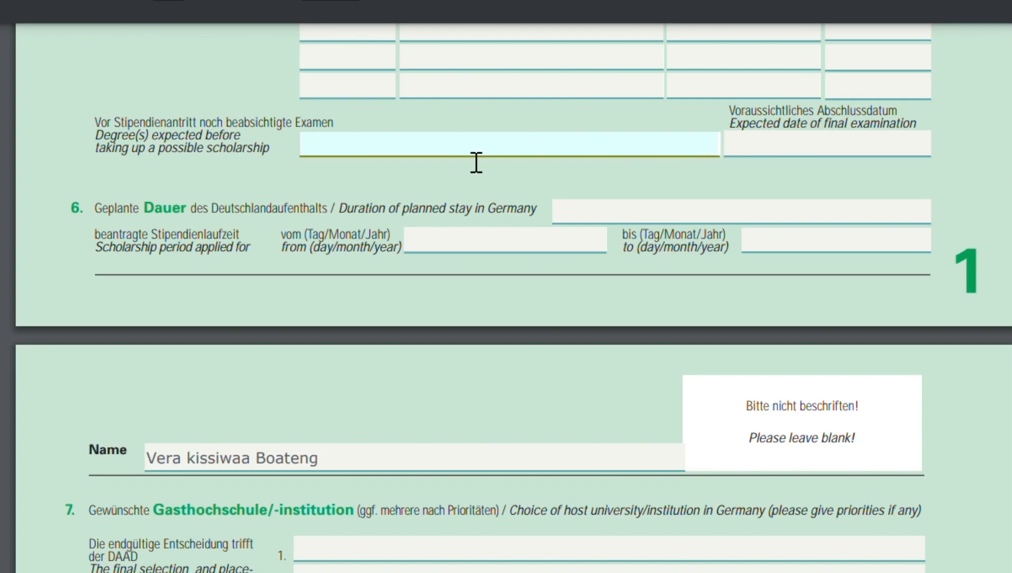
scroll(471, 162, "down", 1)
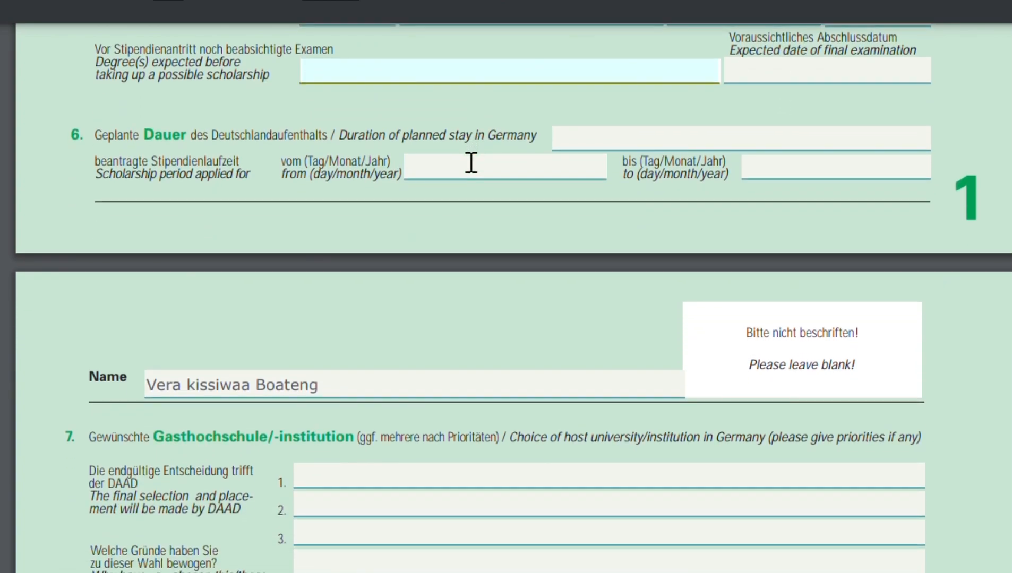
Enter 2 years as the planned stay in Germany and a scholarship period from 10/09/2014 to 10/10/2016.
left_click(660, 150)
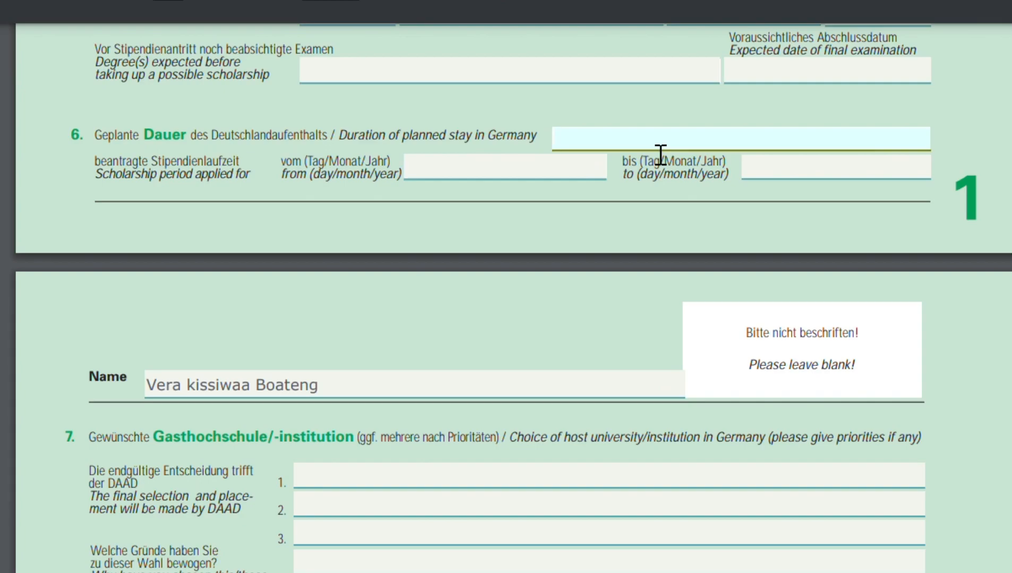
type("2 years")
left_click(465, 180)
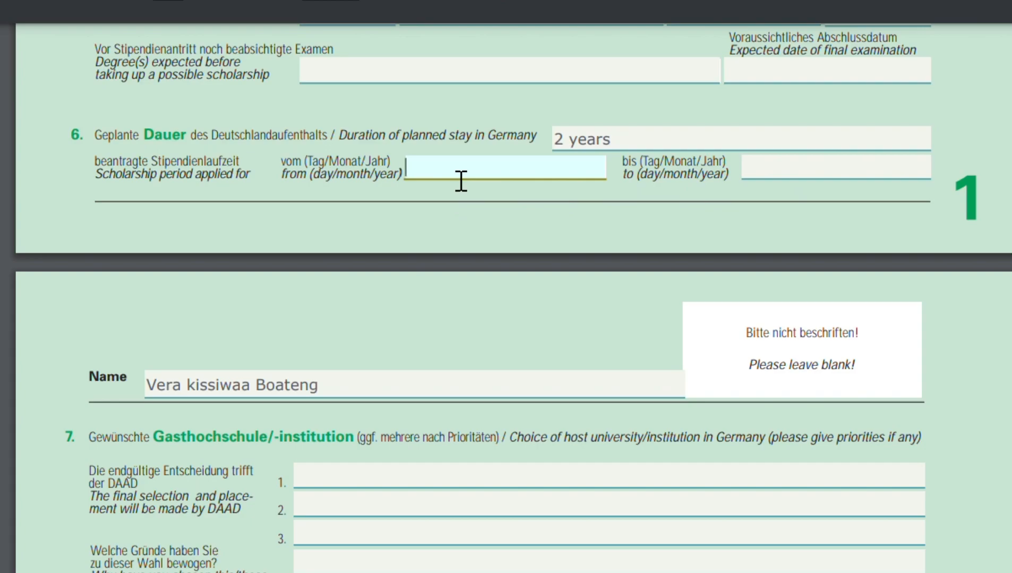
type("08")
key("BackSpace")
key("BackSpace")
type("10/09/2014")
left_click(781, 180)
type("10/10/2016")
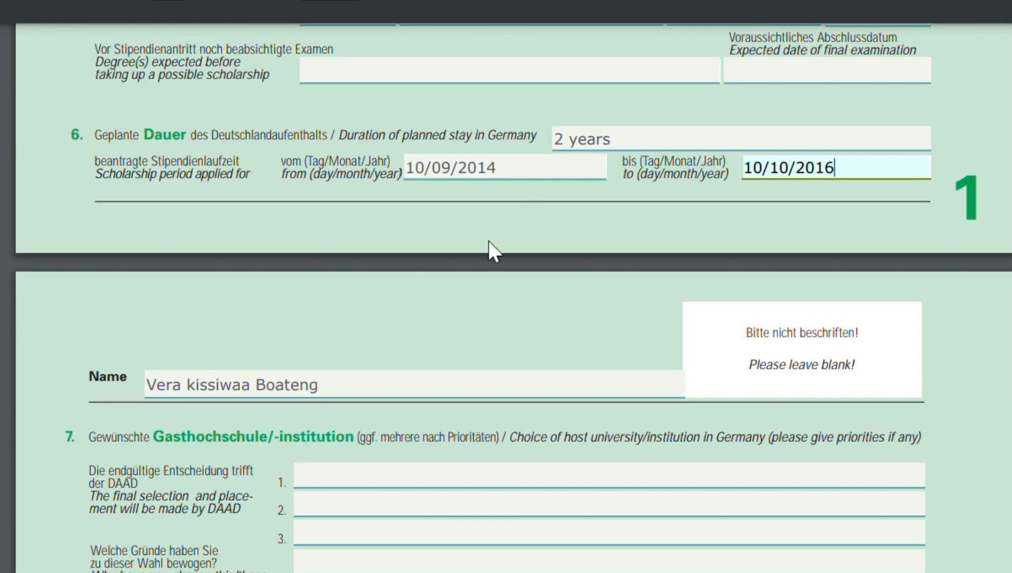
Enter U Leipzig and U Bonn as the first and second choices of host university in Germany.
scroll(621, 310, "down", 5)
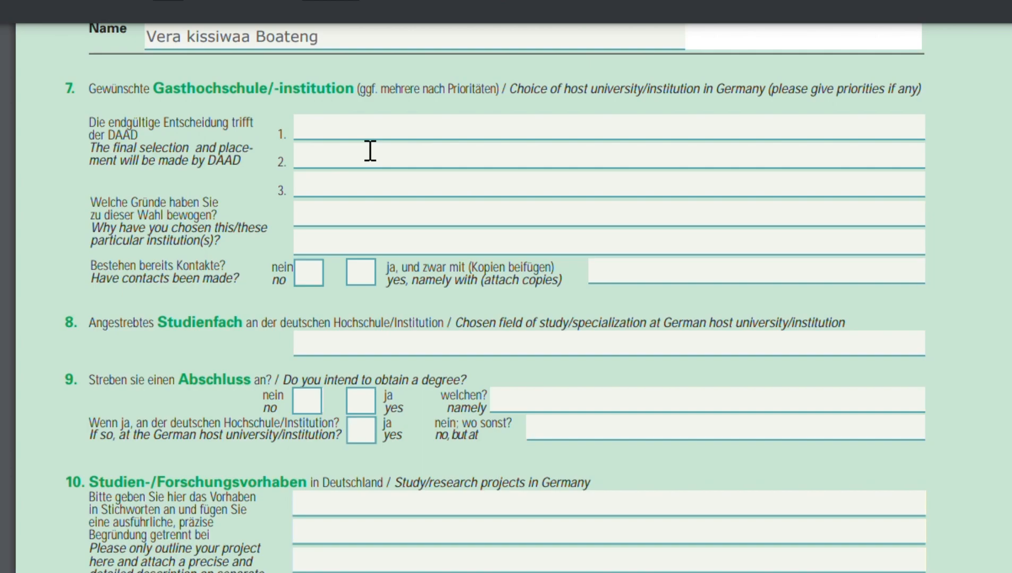
left_click(334, 139)
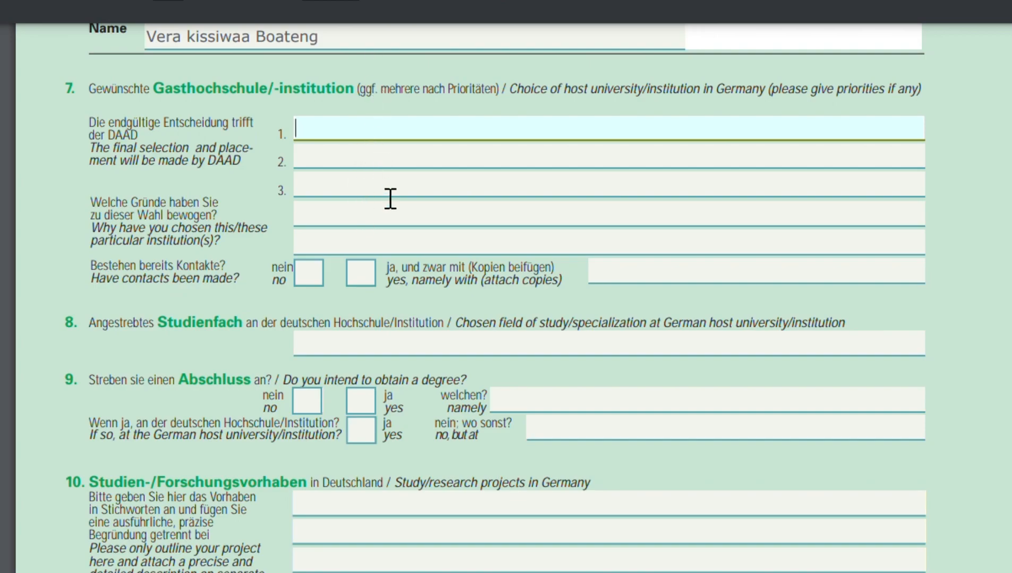
type("U Leipzig")
left_click(359, 170)
type("U")
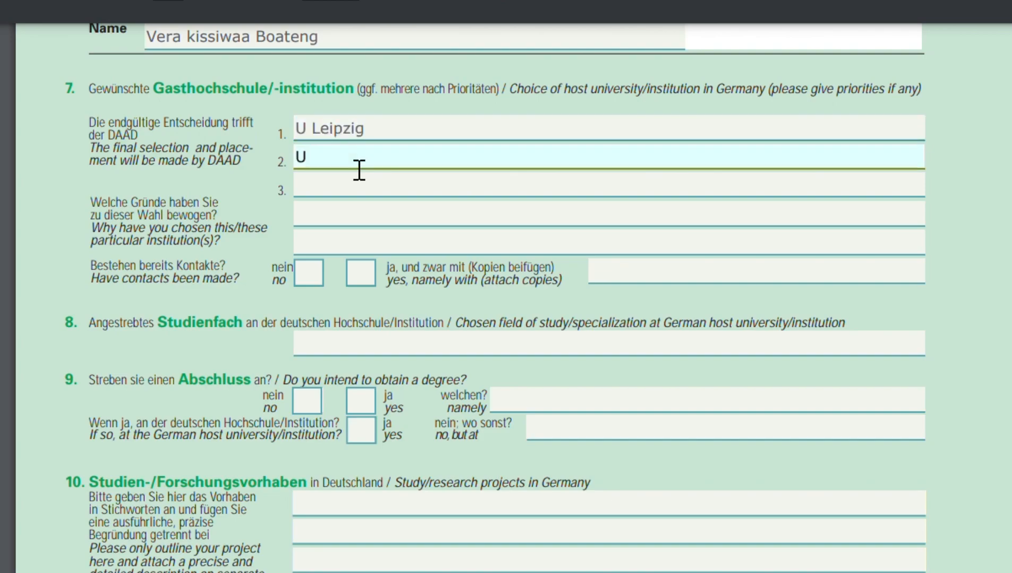
type(" Bonn")
left_click(346, 197)
Answer no to whether contacts have already been made with the host institution.
left_click(581, 278)
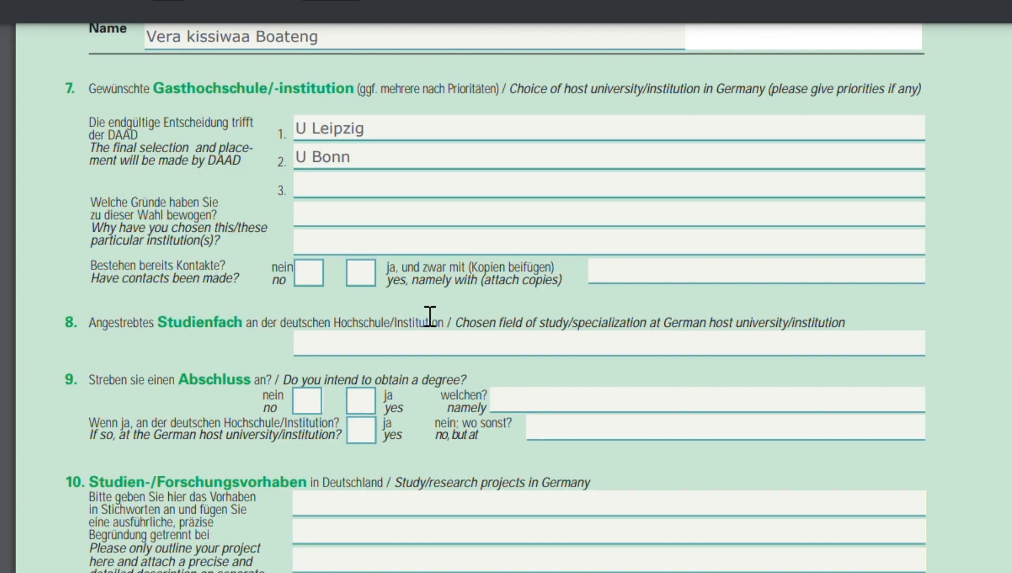
left_click(372, 282)
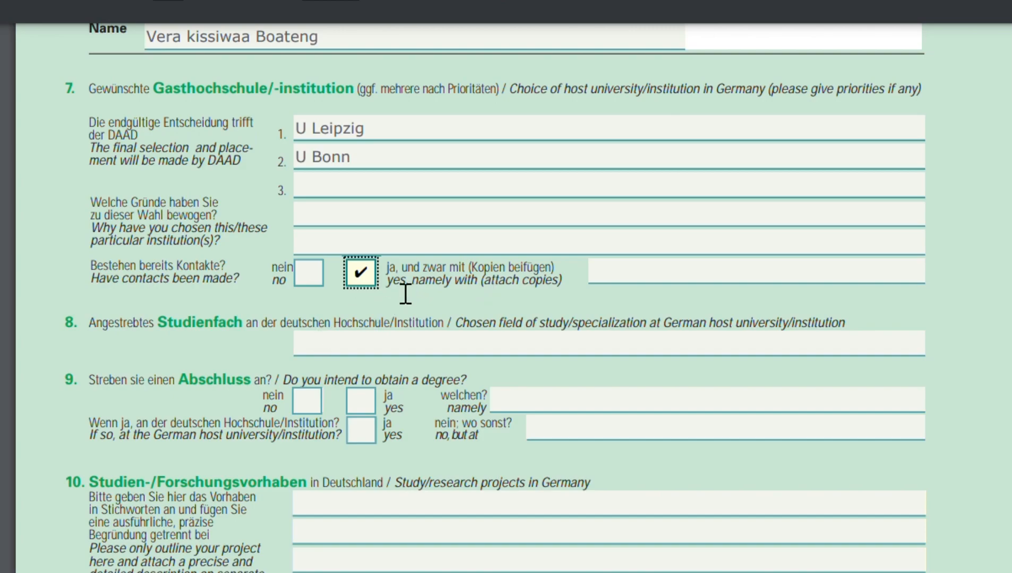
left_click(315, 279)
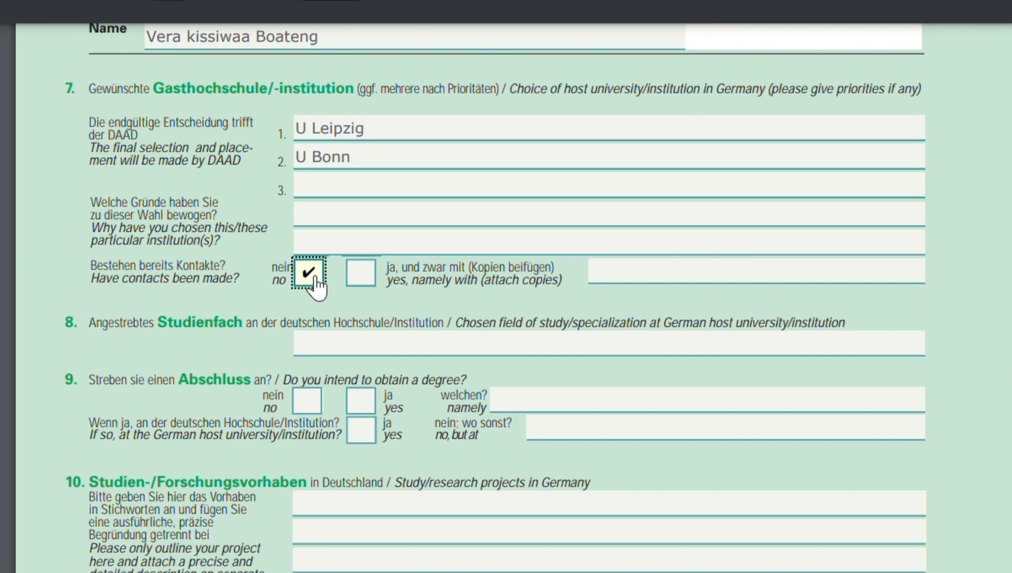
Enter SEPT, Management Economics as the chosen field of study at the German host university.
scroll(308, 402, "down", 2)
left_click(449, 232)
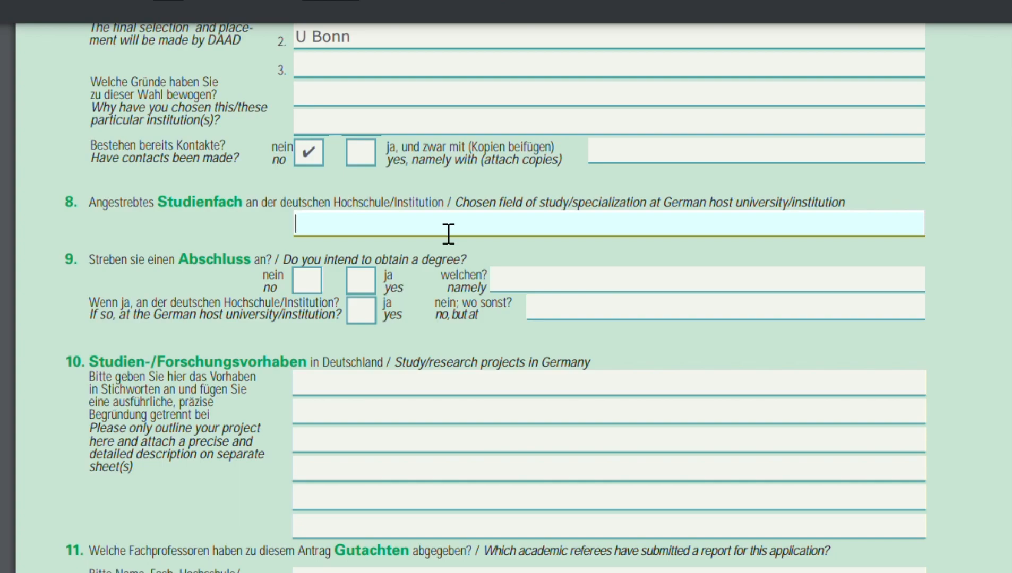
type("SEPT, Man")
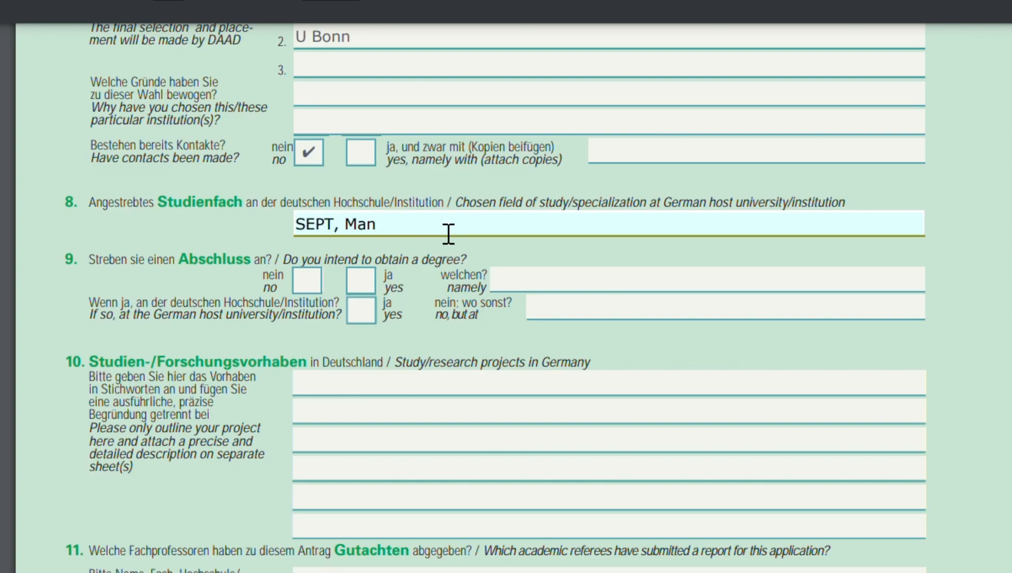
type("agement Economics")
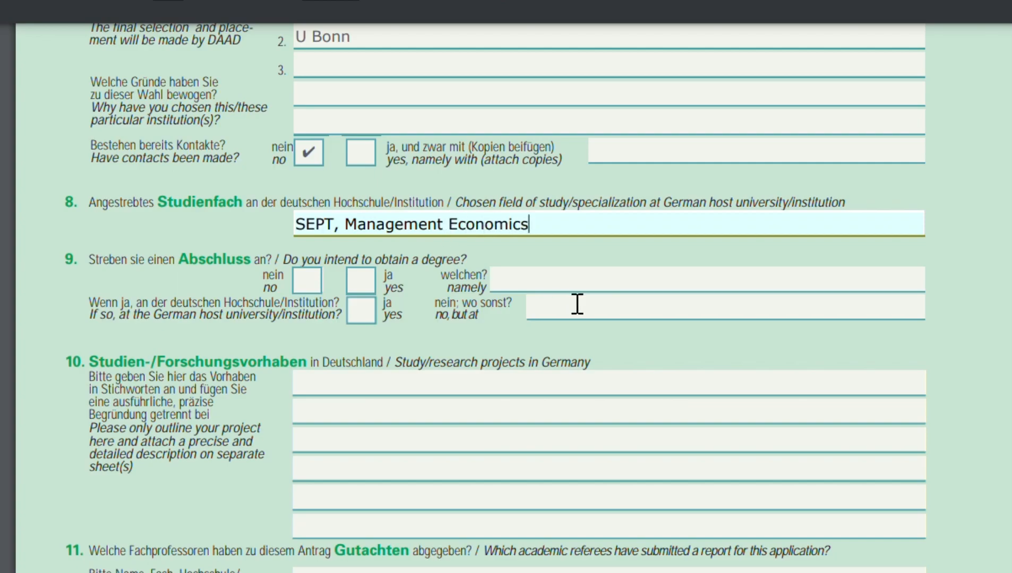
key("Tab")
Answer yes to intending to obtain a degree and name it as MBA, MSC.
scroll(579, 298, "down", 3)
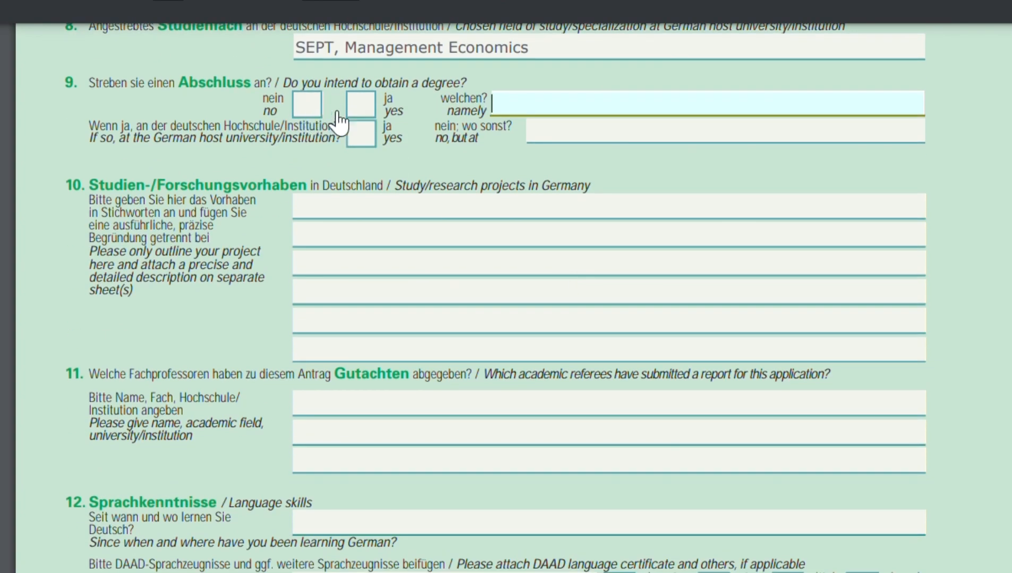
left_click(361, 105)
key("Tab")
type("MBA")
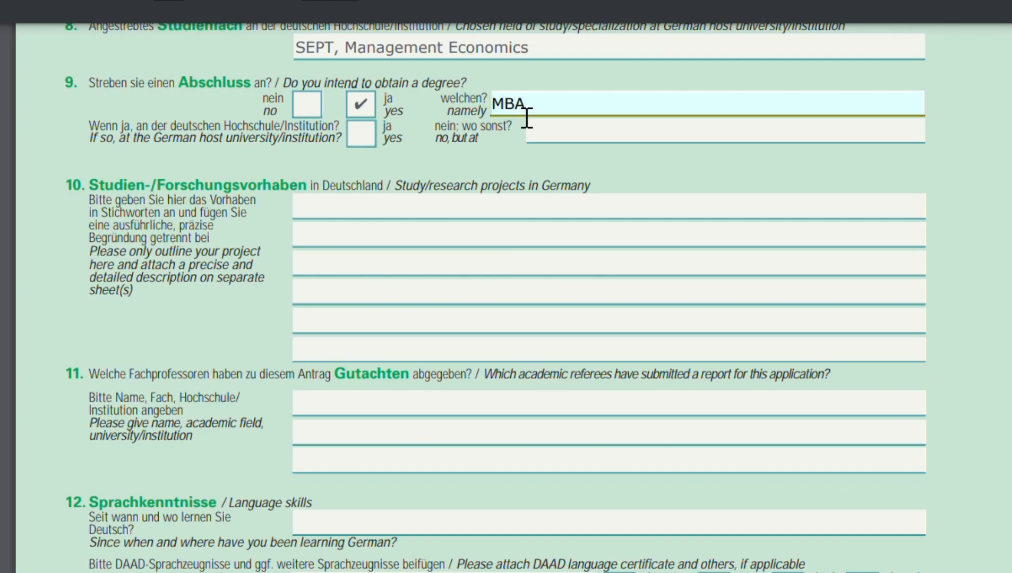
type(", MSC")
Expand the intended degree entry to MBA in SEPT, MSC in Management Economics.
scroll(527, 118, "down", 2)
key("Left")
key("Left")
key("Left")
key("Left")
key("Left")
type("in ")
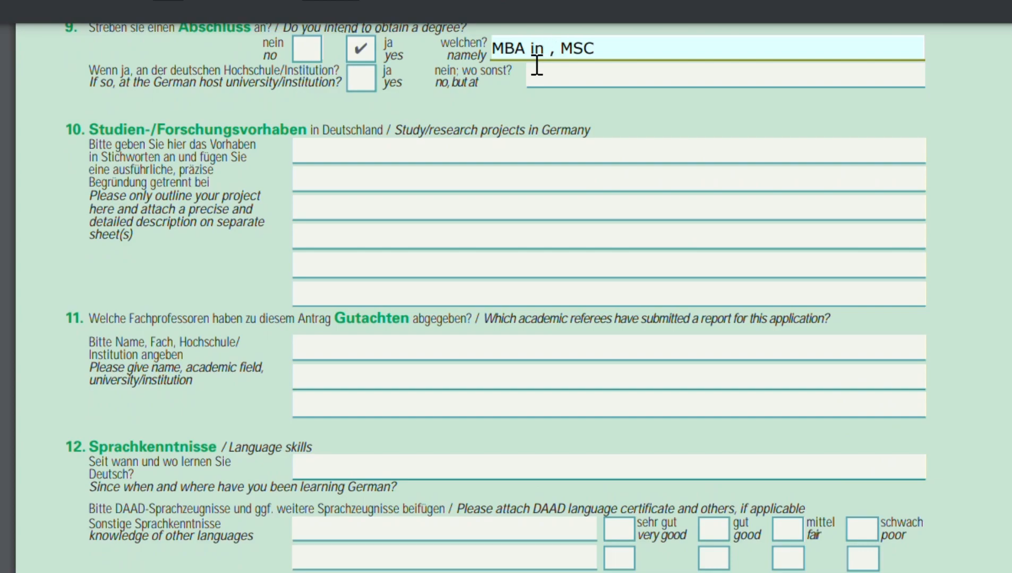
type("SE")
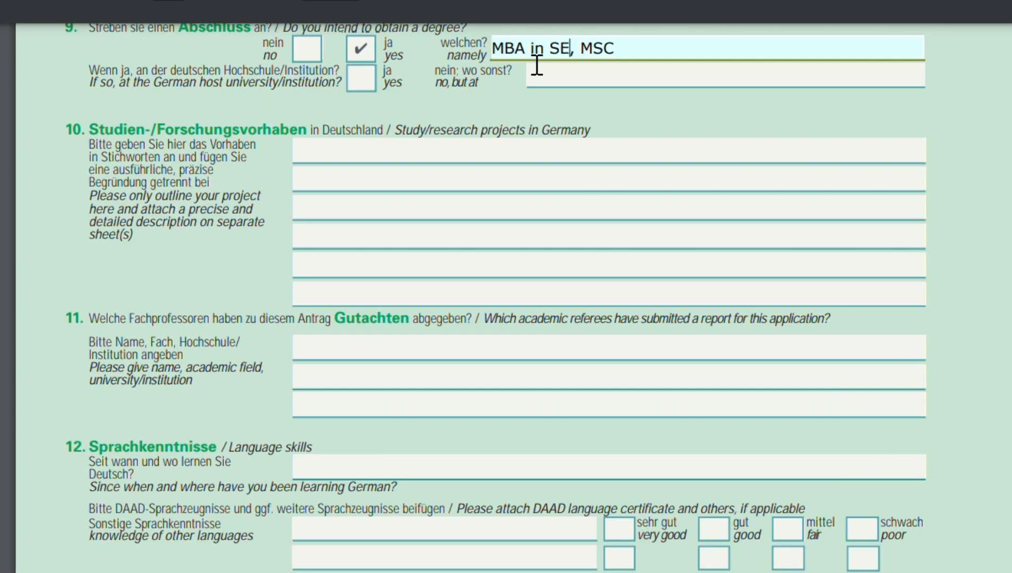
type("PT")
left_click(656, 63)
type("in Manage")
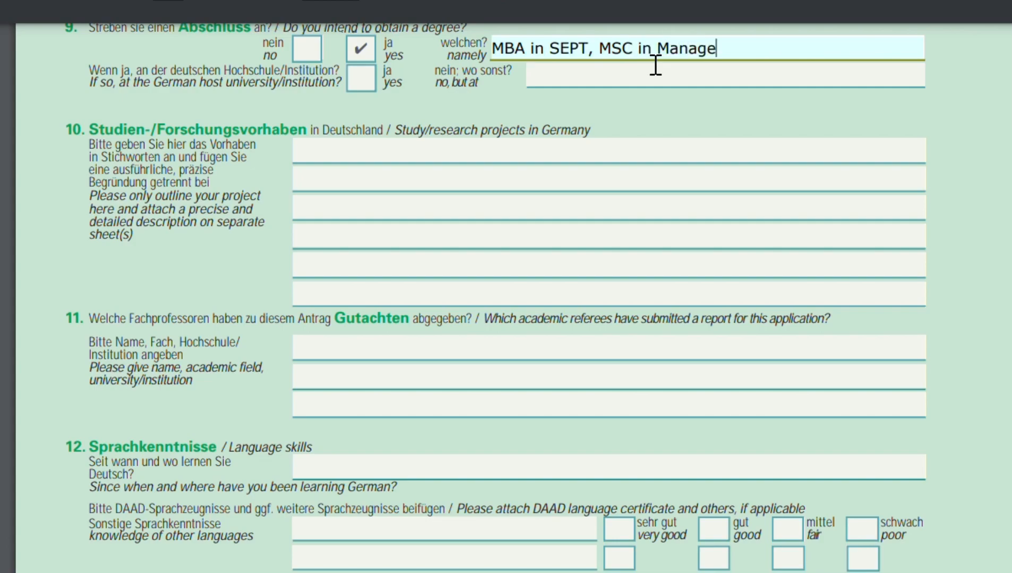
type("ment Economic")
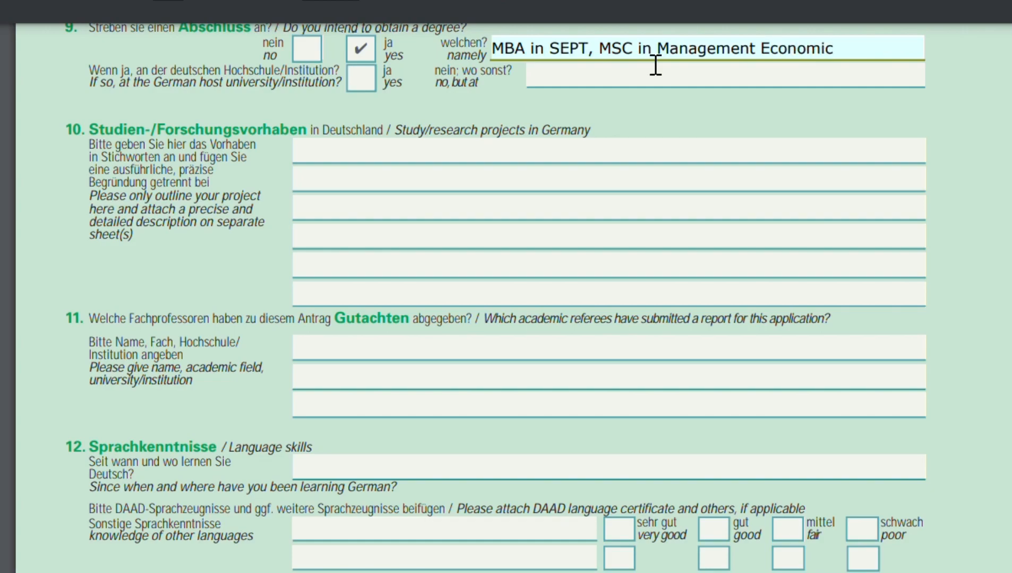
type("s")
Answer yes to obtaining the degree at the German host university.
scroll(123, 200, "up", 3)
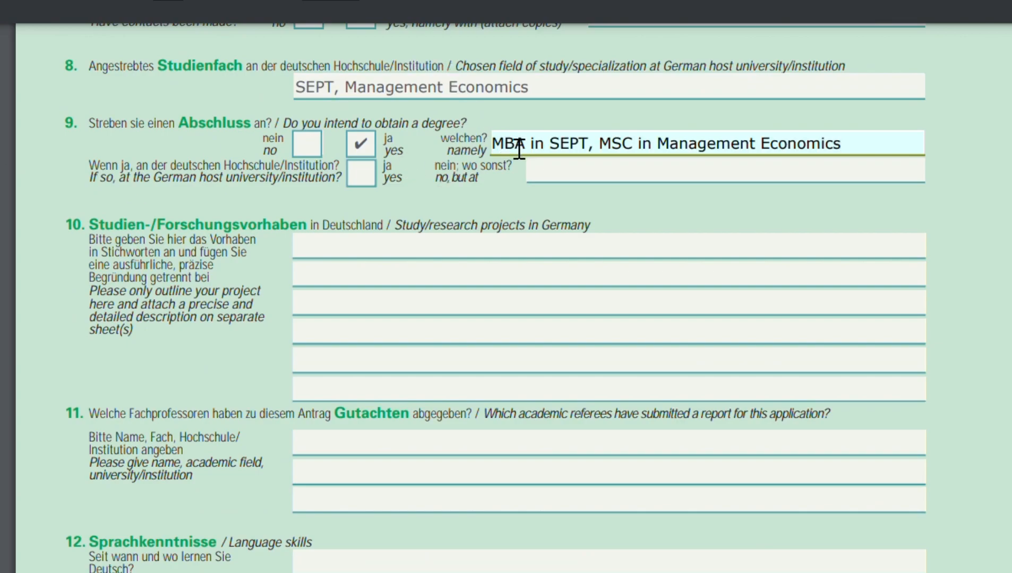
left_click(369, 178)
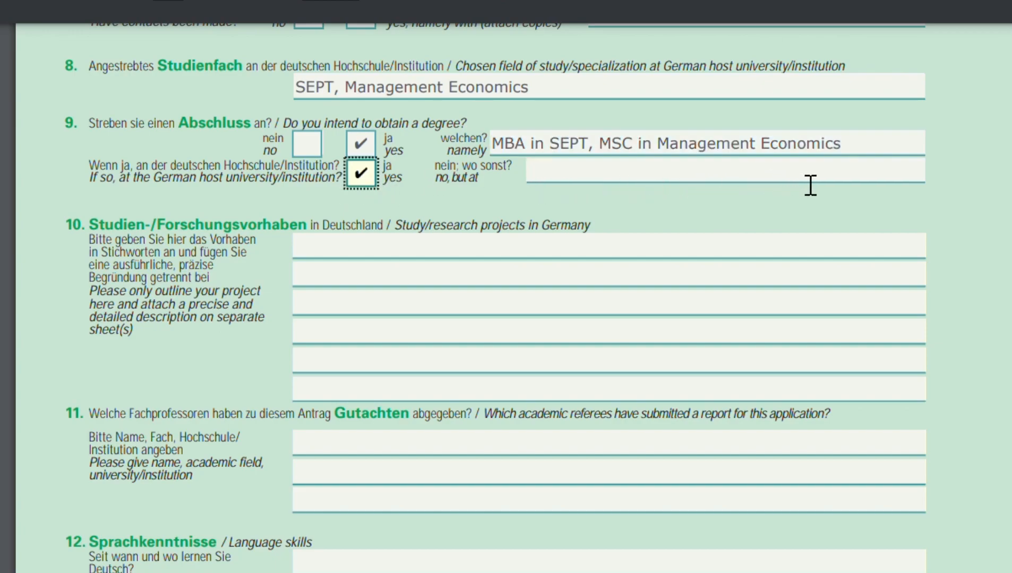
Enter the names and titles of the two academic referees in the first two referee lines.
scroll(409, 254, "down", 3)
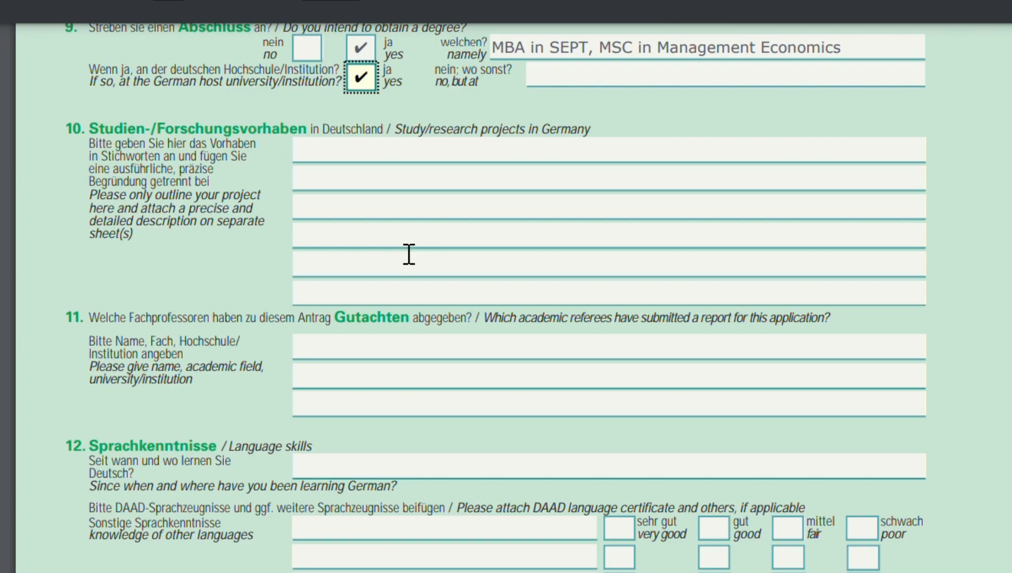
scroll(287, 218, "down", 1)
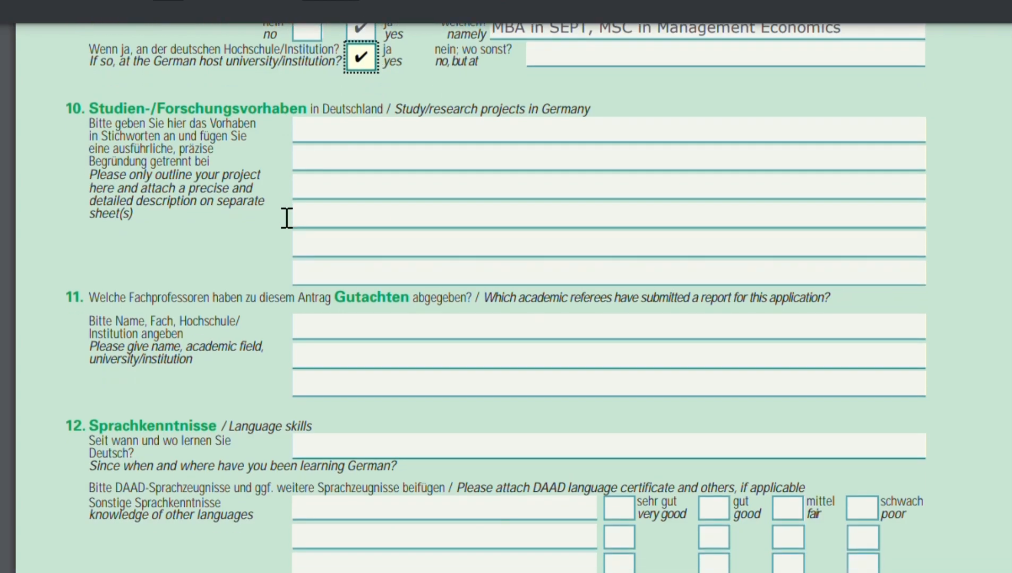
scroll(286, 218, "down", 1)
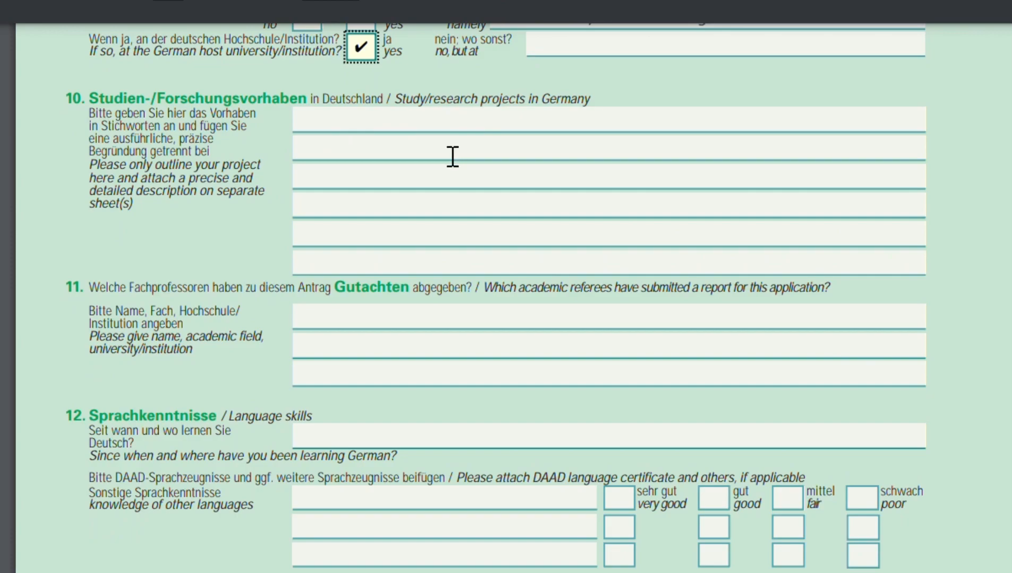
left_click(405, 132)
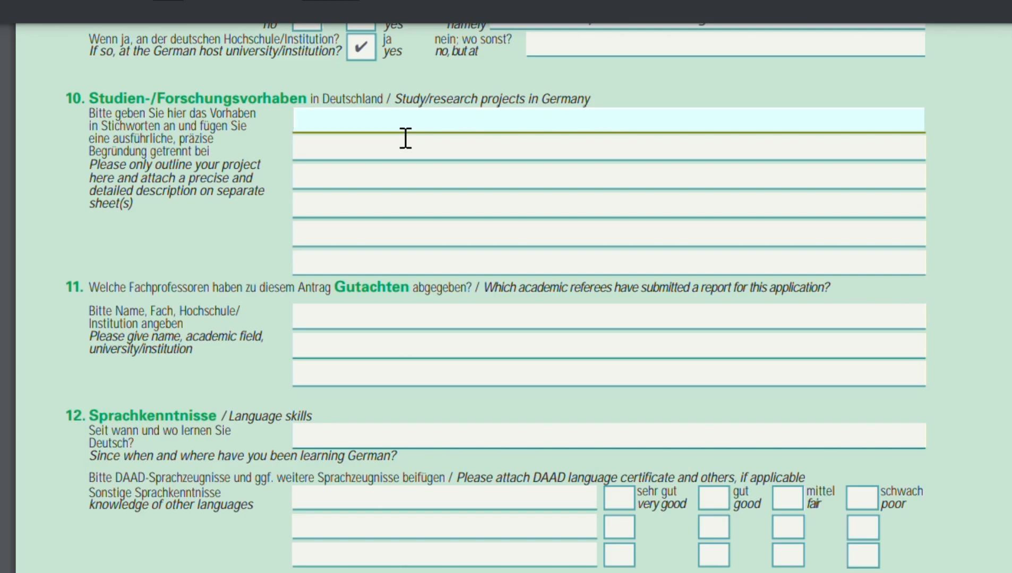
scroll(328, 185, "down", 3)
left_click(329, 184)
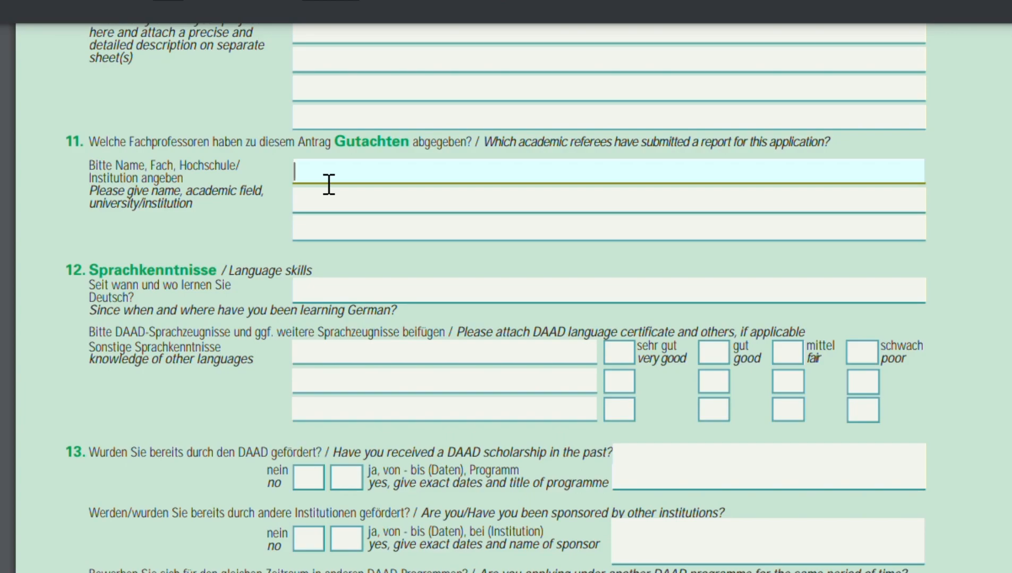
left_click(343, 206)
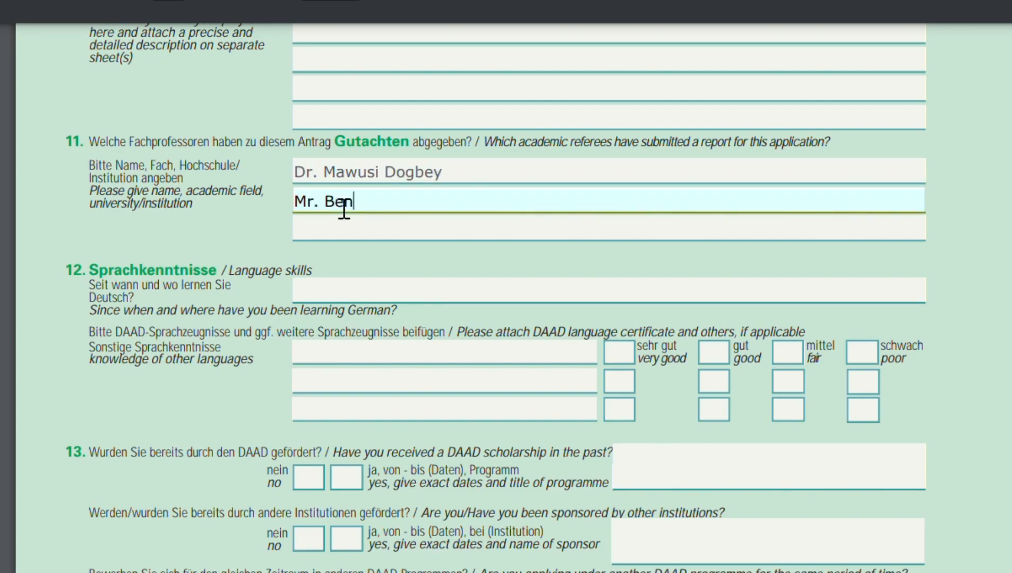
Add University of Professional Studies to the first referee and Great Argon Holdings Limited to the second.
scroll(348, 201, "down", 2)
scroll(349, 201, "up", 2)
left_click(474, 135)
type(", University of Professional Studies")
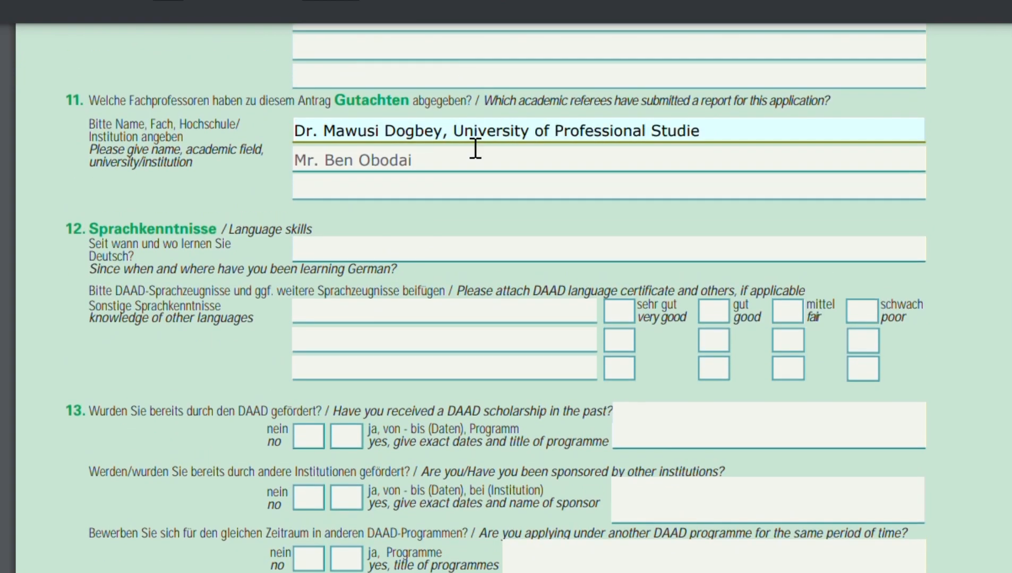
left_click(430, 164)
type(", Great Argon Holdings Limited")
List English under knowledge of other languages and rate it very good.
scroll(450, 175, "down", 2)
left_click(450, 175)
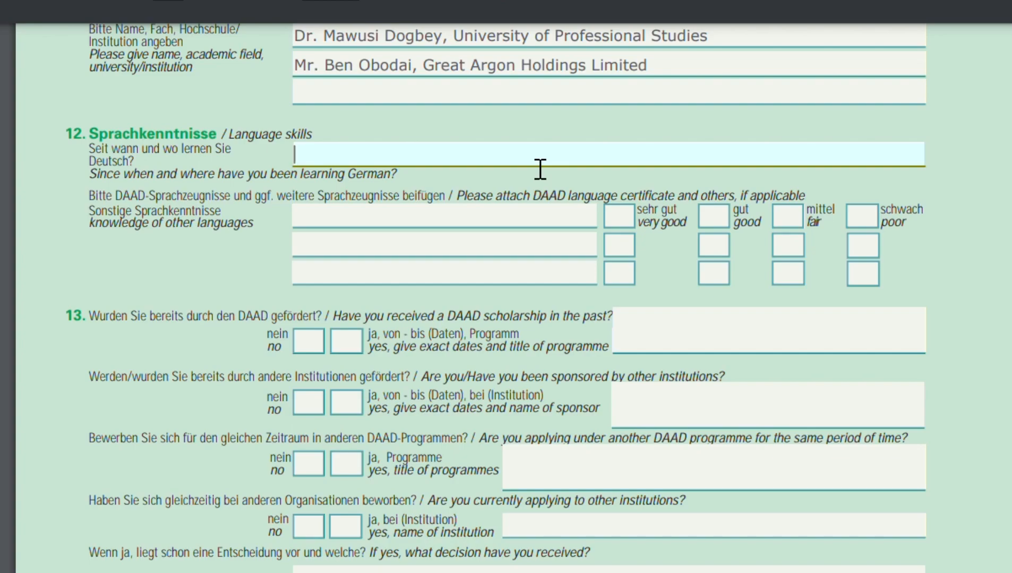
scroll(540, 169, "down", 1)
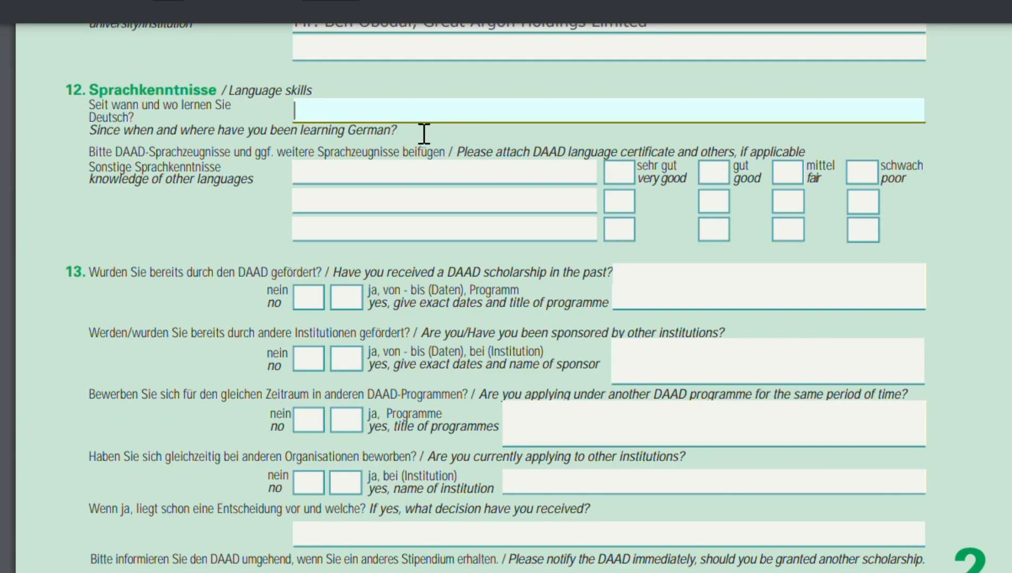
left_click(383, 181)
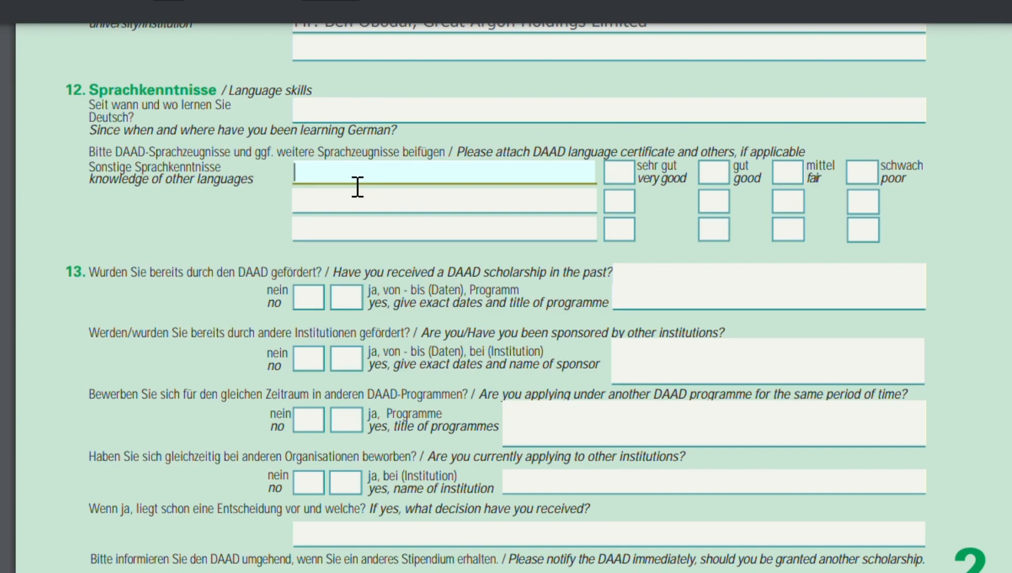
type("English")
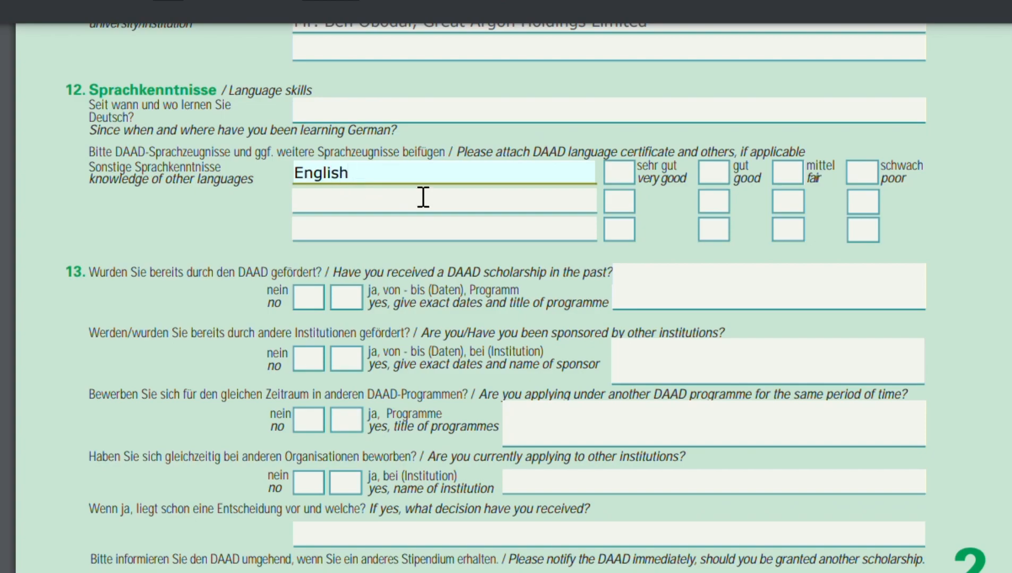
left_click(639, 171)
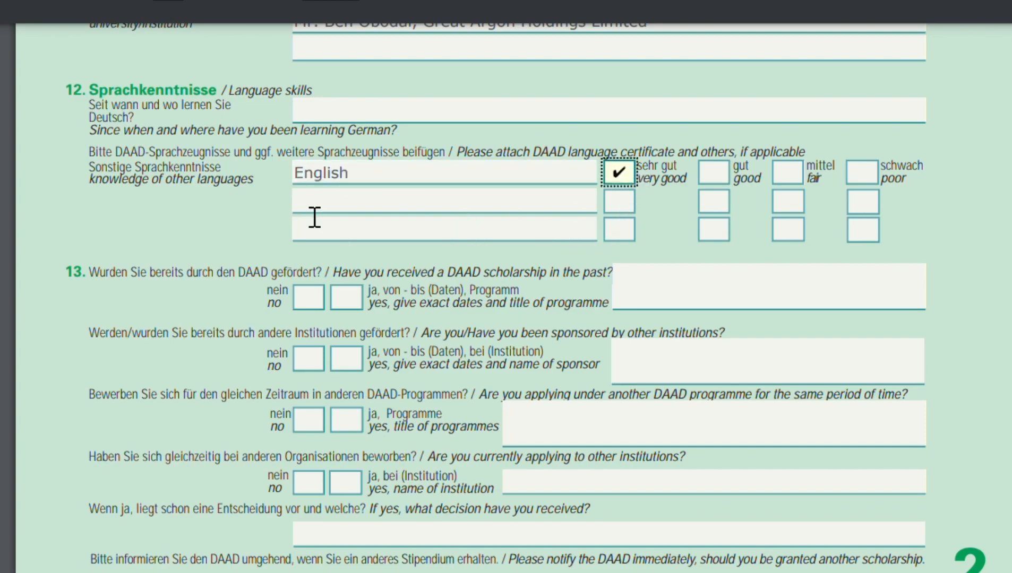
Answer no to having received a DAAD scholarship in the past.
left_click(337, 212)
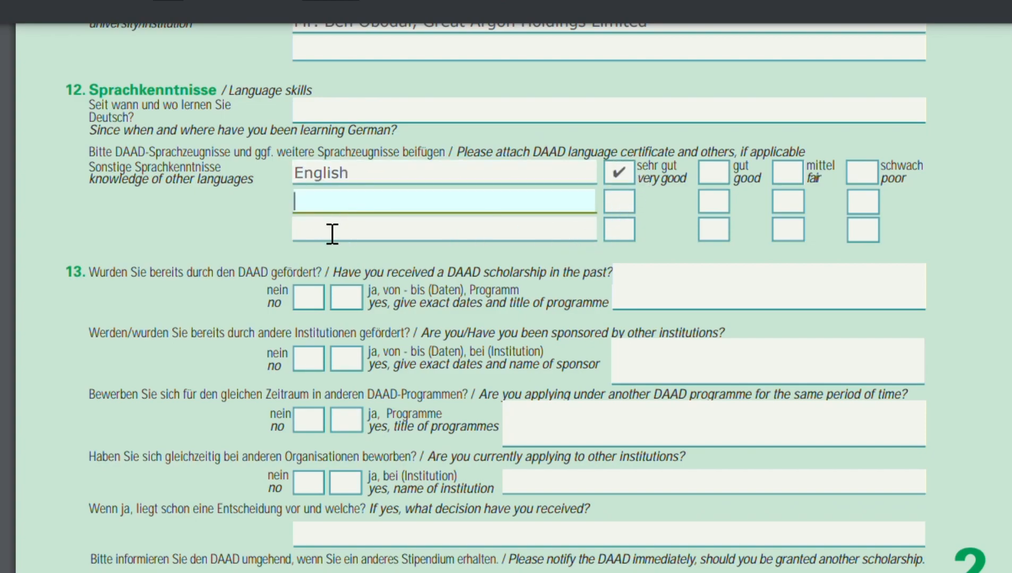
left_click(333, 234)
scroll(340, 218, "down", 2)
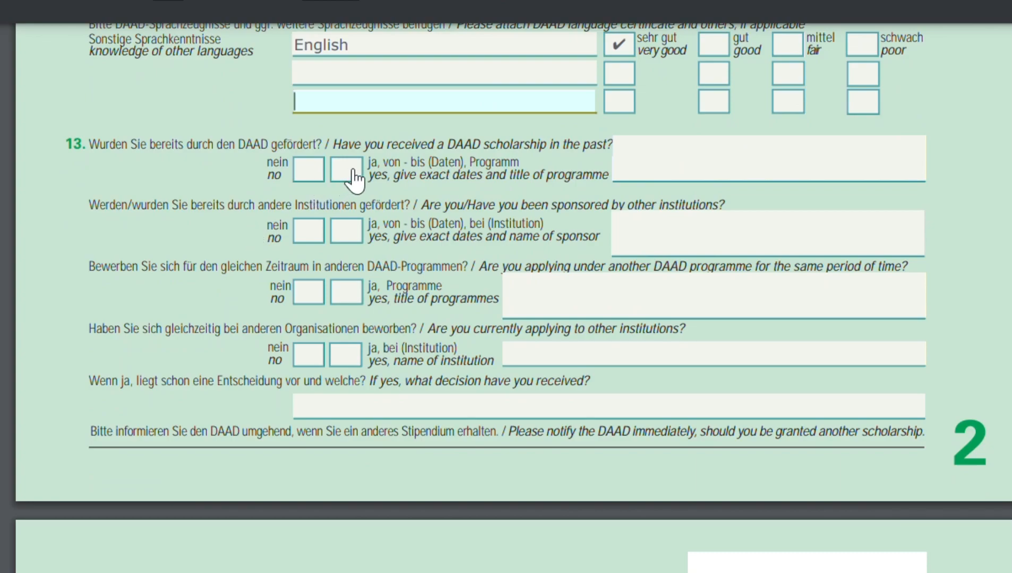
left_click(309, 170)
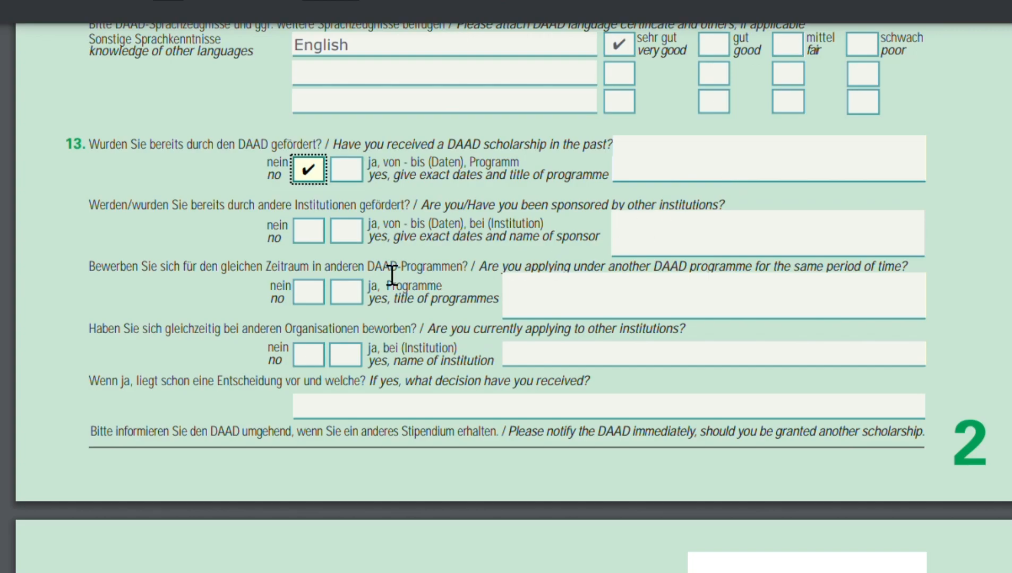
Answer no to having been sponsored by other institutions.
scroll(395, 276, "down", 3)
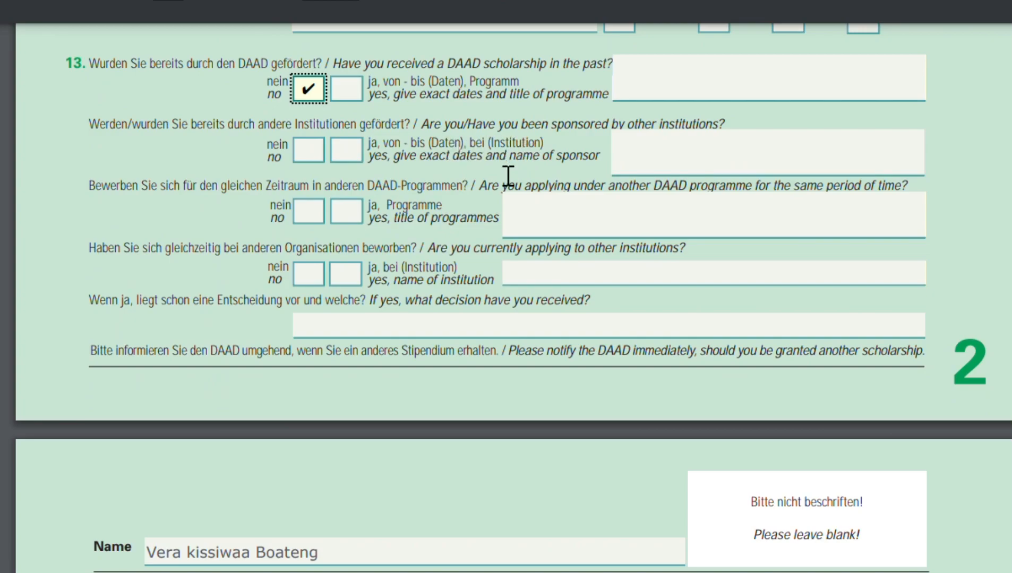
left_click(321, 154)
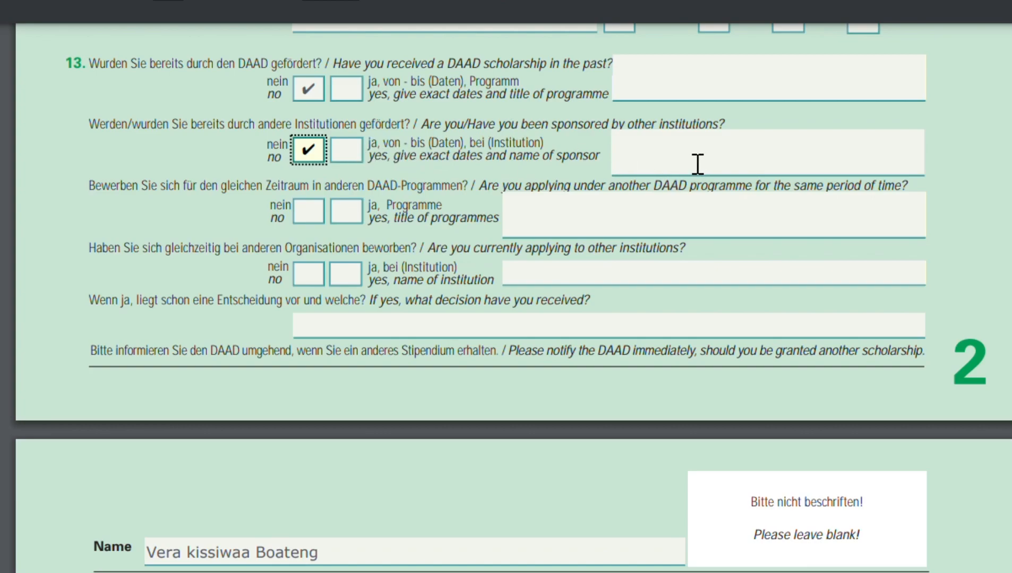
scroll(501, 215, "down", 3)
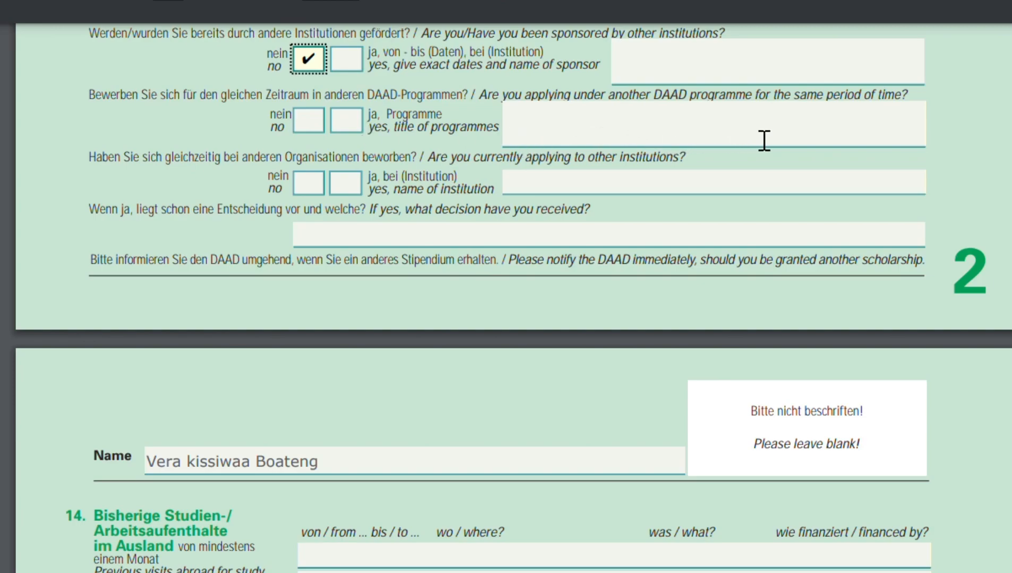
Answer no to applying under another DAAD programme and no to currently applying to other institutions.
left_click(308, 121)
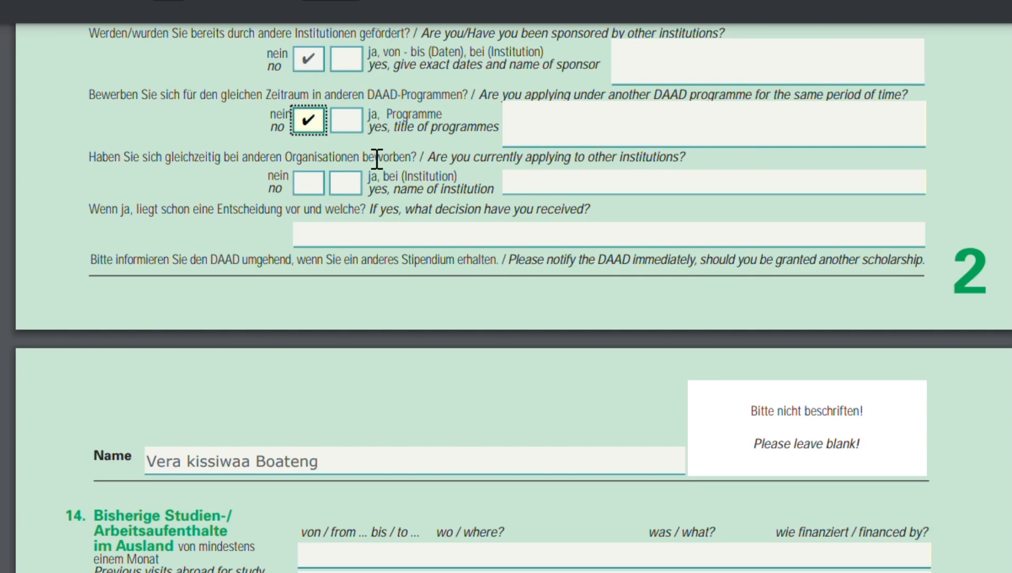
scroll(376, 160, "down", 3)
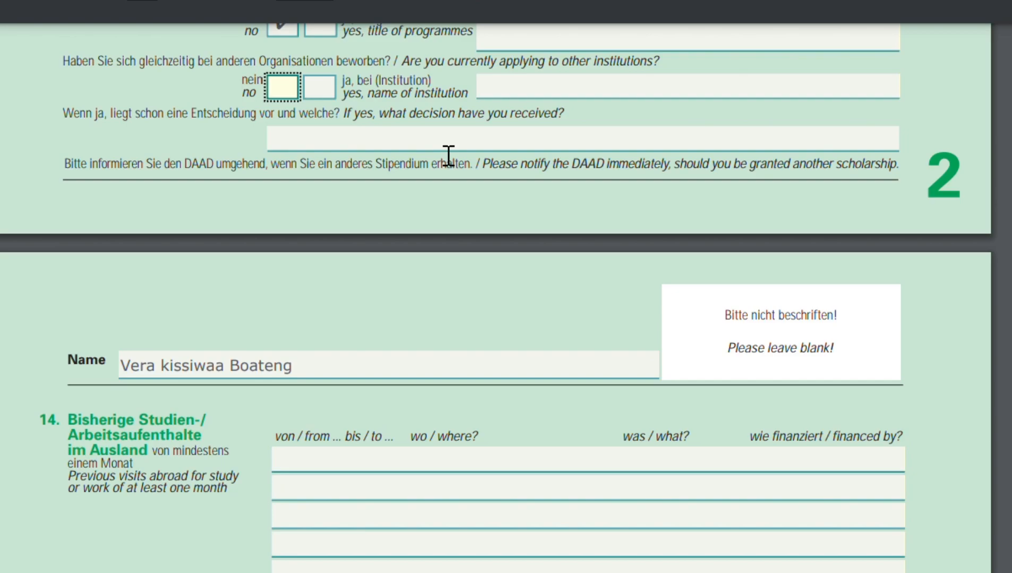
left_click(291, 91)
Enter work experience in the first practical experience row: 2020-2023, Great Argon, advertising, HR officer.
scroll(291, 92, "down", 5)
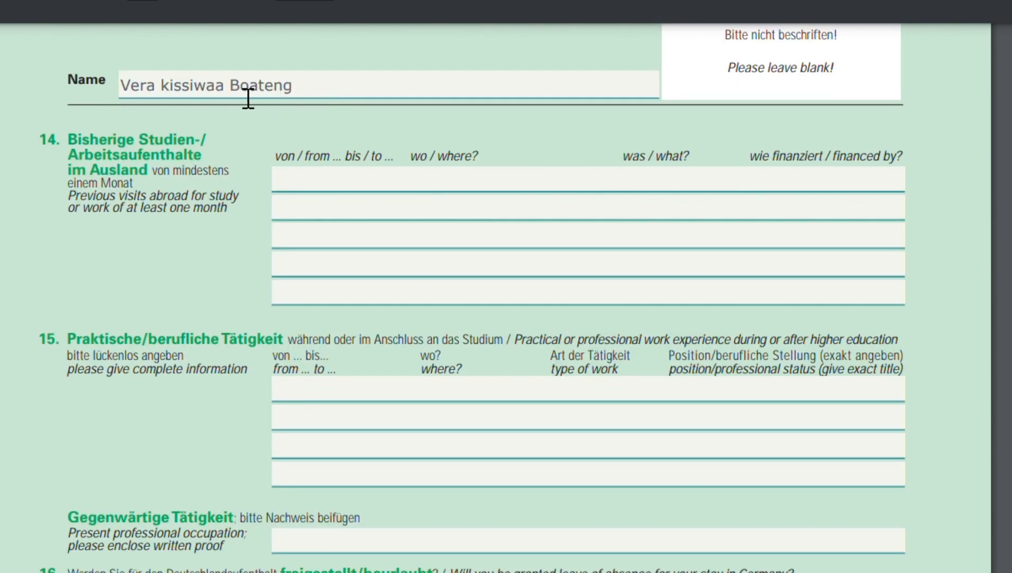
scroll(328, 96, "down", 1)
scroll(329, 96, "down", 1)
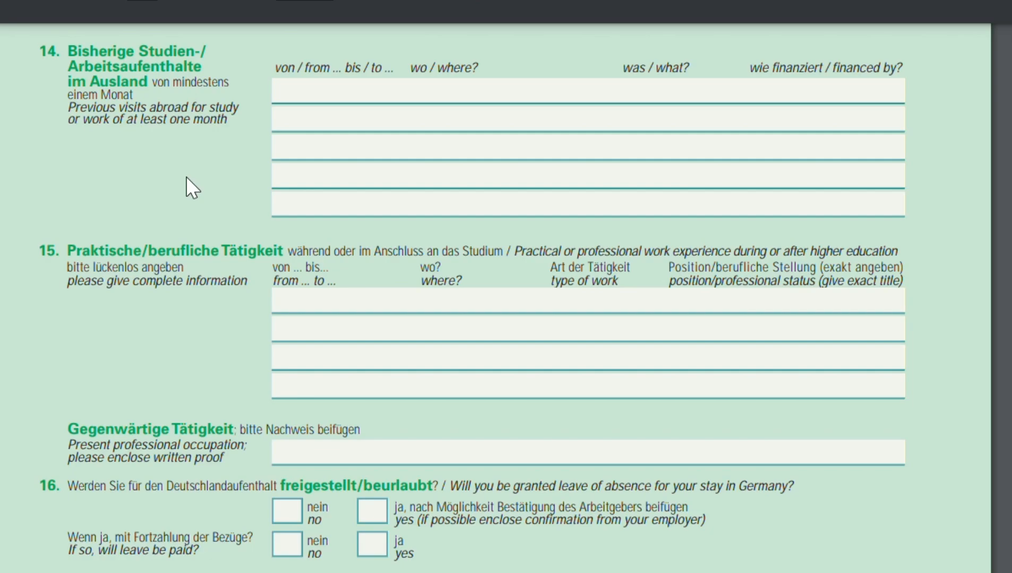
left_click(360, 100)
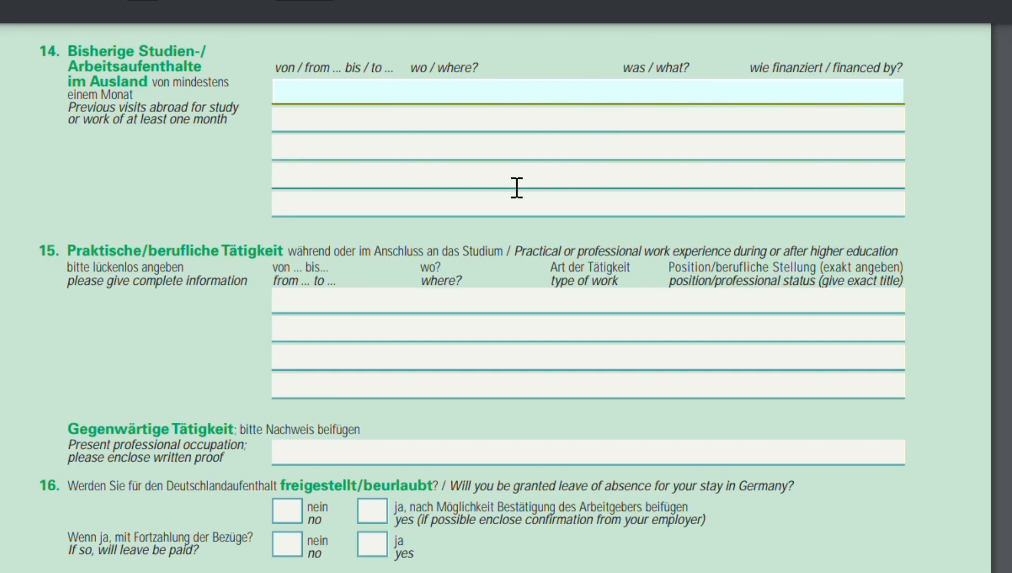
scroll(516, 188, "down", 2)
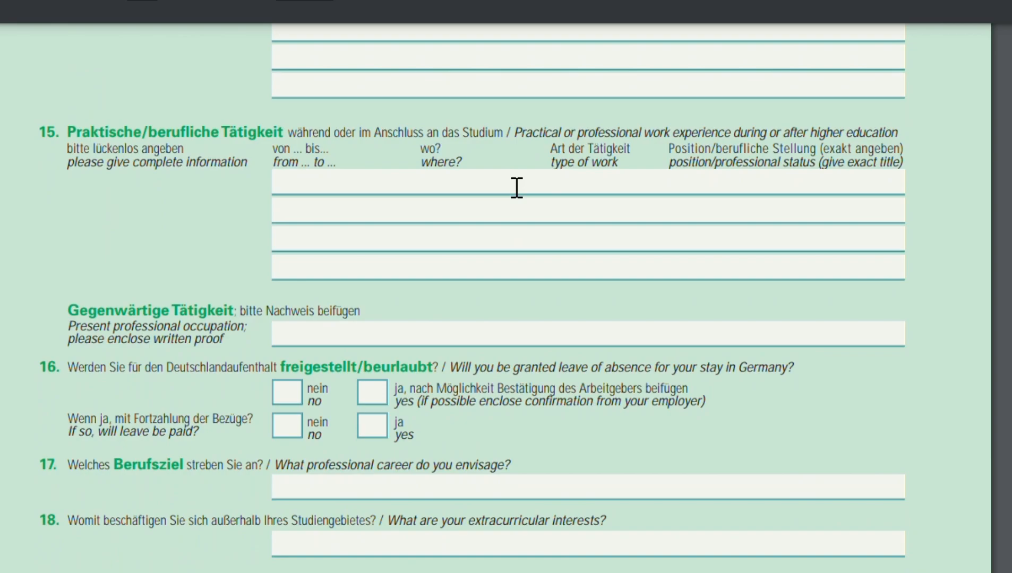
scroll(320, 221, "down", 1)
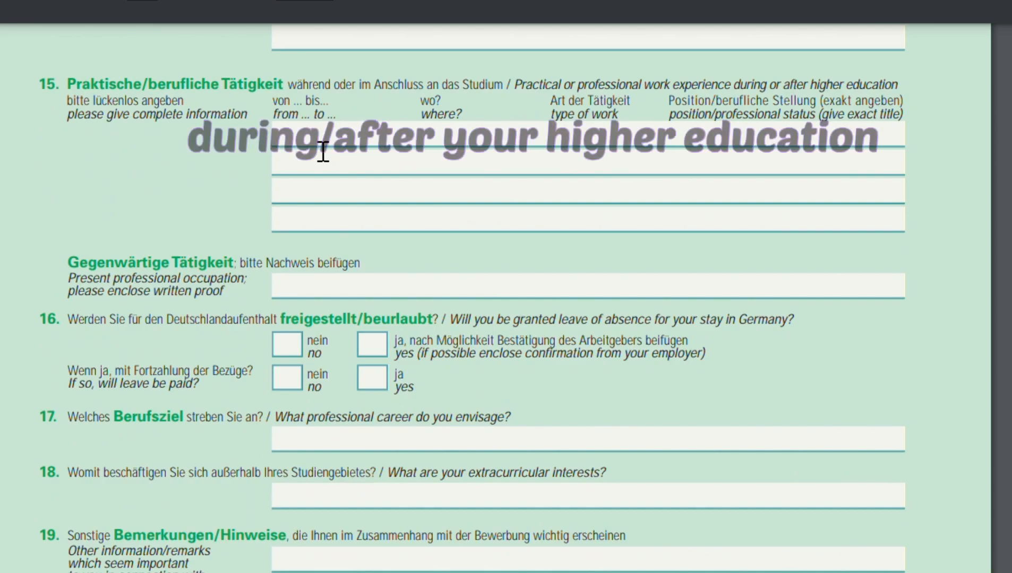
left_click(359, 155)
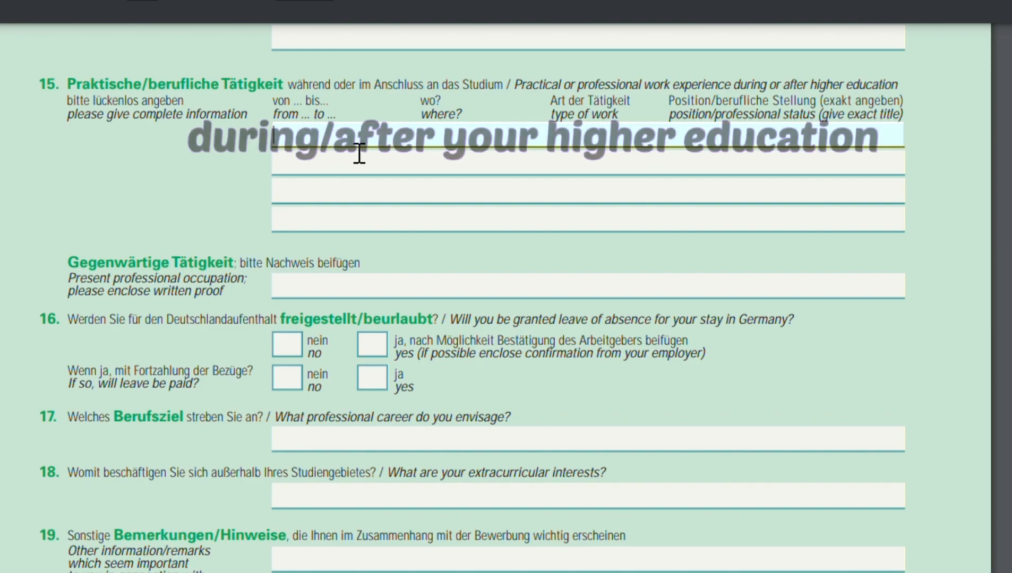
type("2020-29")
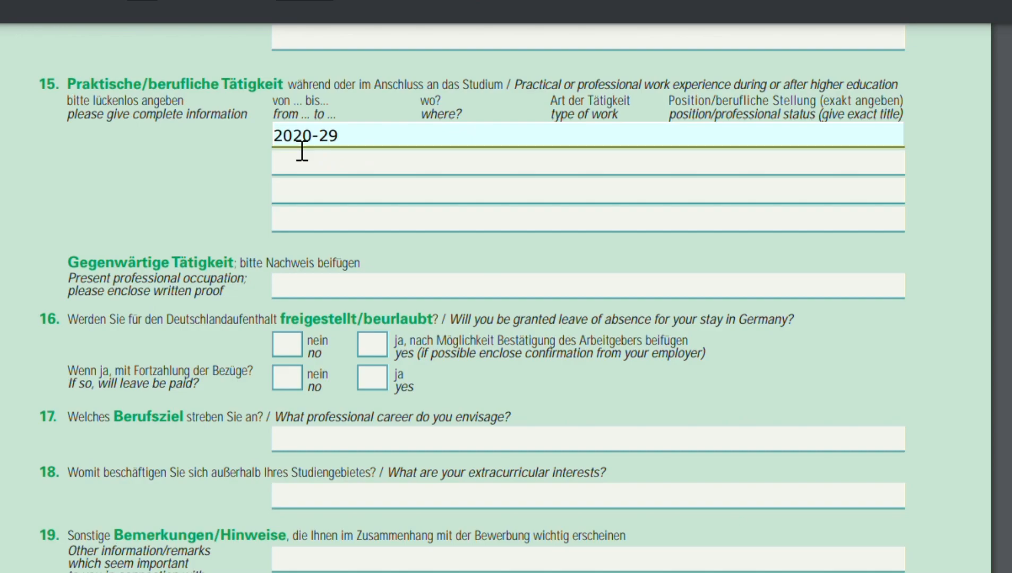
key("BackSpace")
type("023            Great Argon")
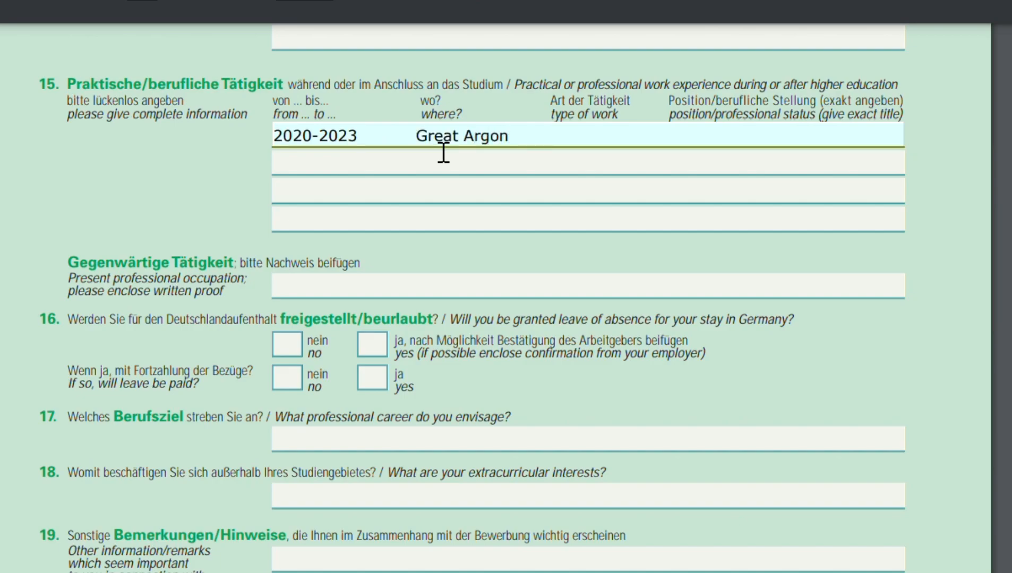
type("        advertising        HR officer")
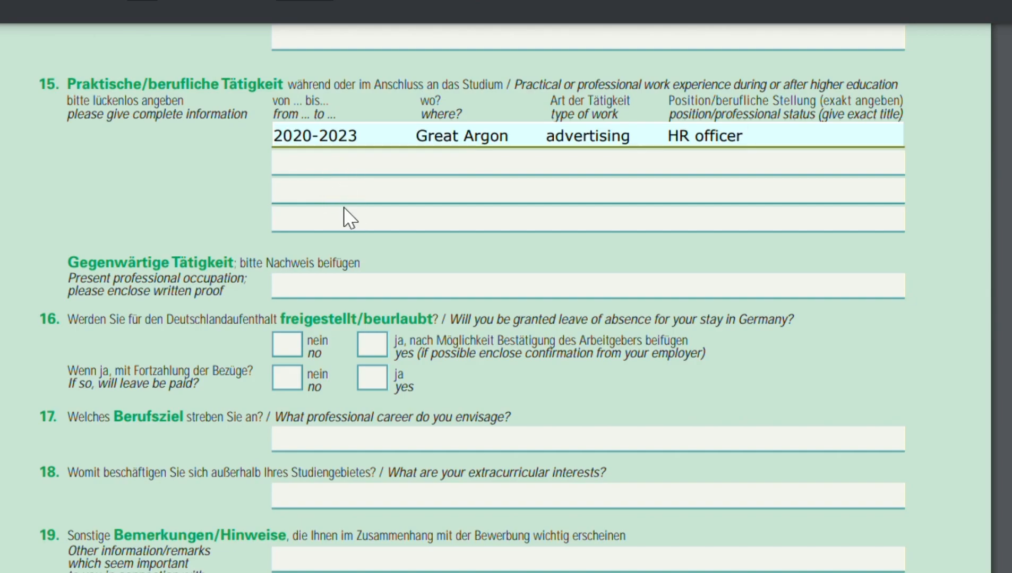
Enter Human Resource officer as the present professional occupation.
scroll(344, 207, "down", 3)
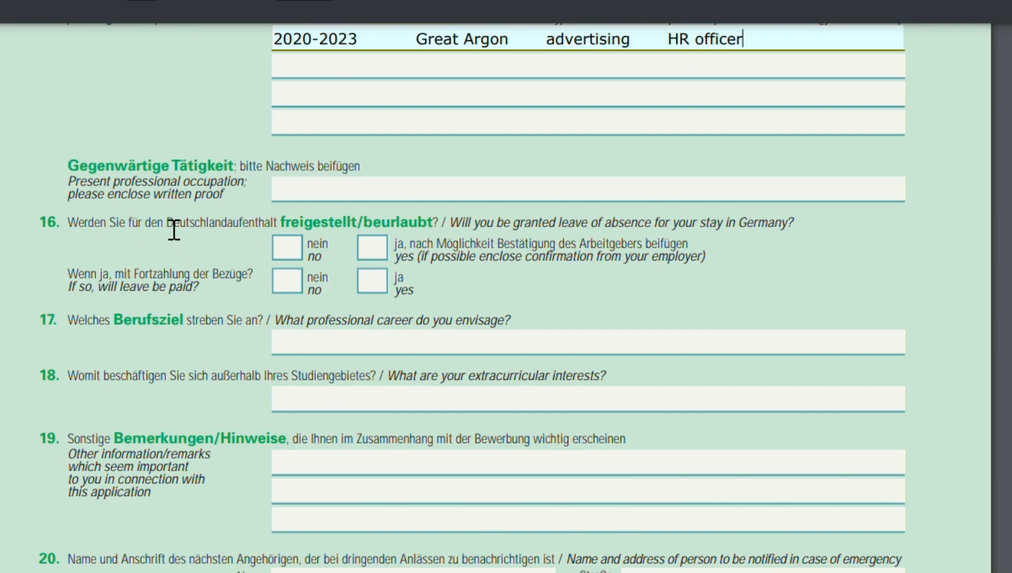
left_click(322, 196)
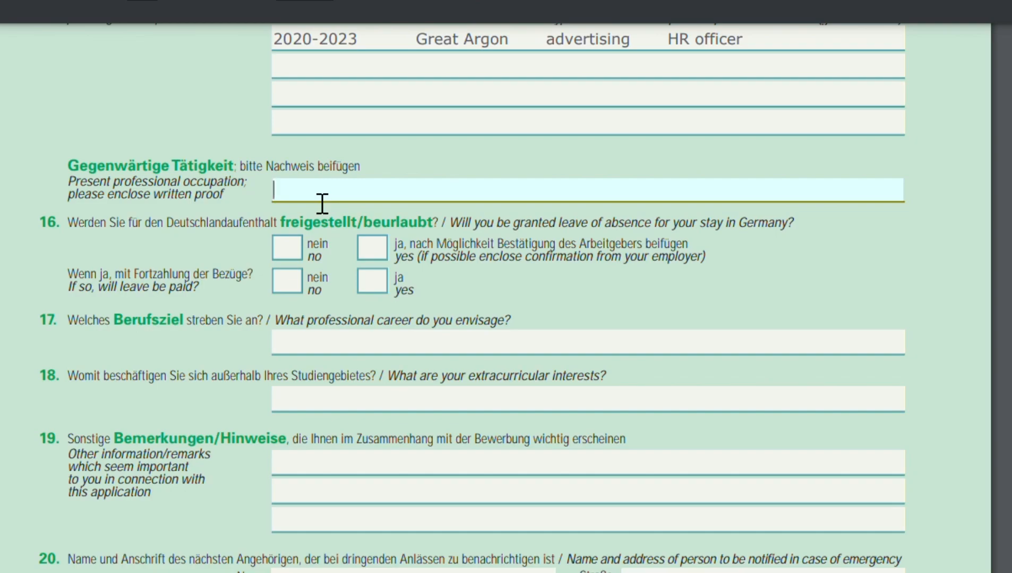
type("Human Resource officer")
Answer yes to being granted leave of absence and no to the leave being paid.
scroll(210, 265, "down", 3)
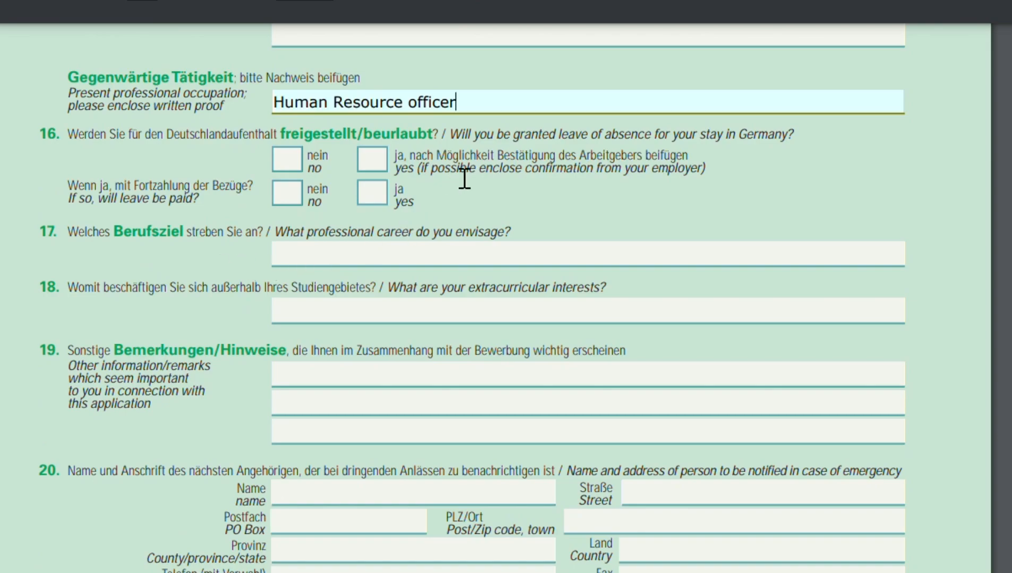
left_click(384, 171)
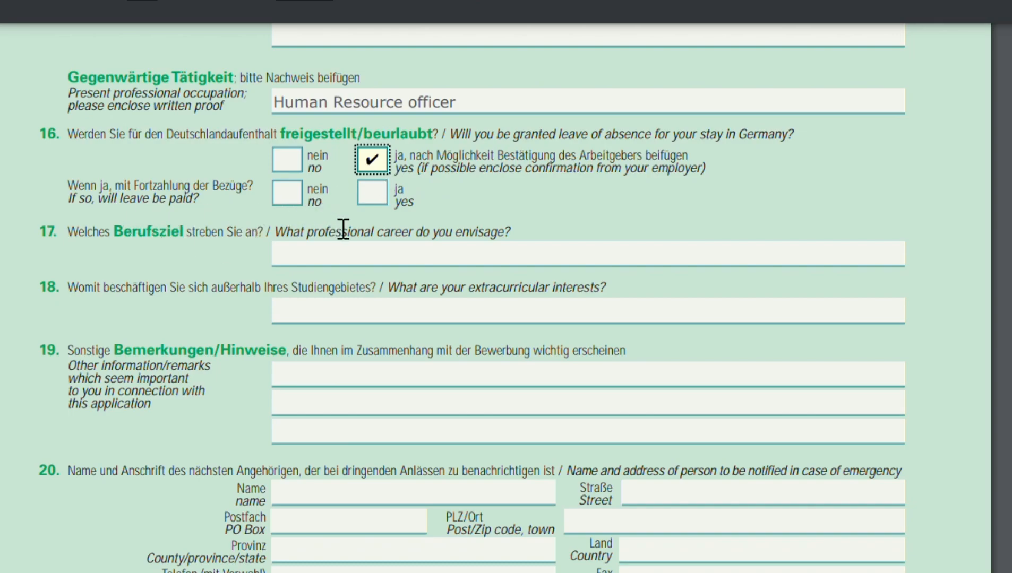
left_click(301, 201)
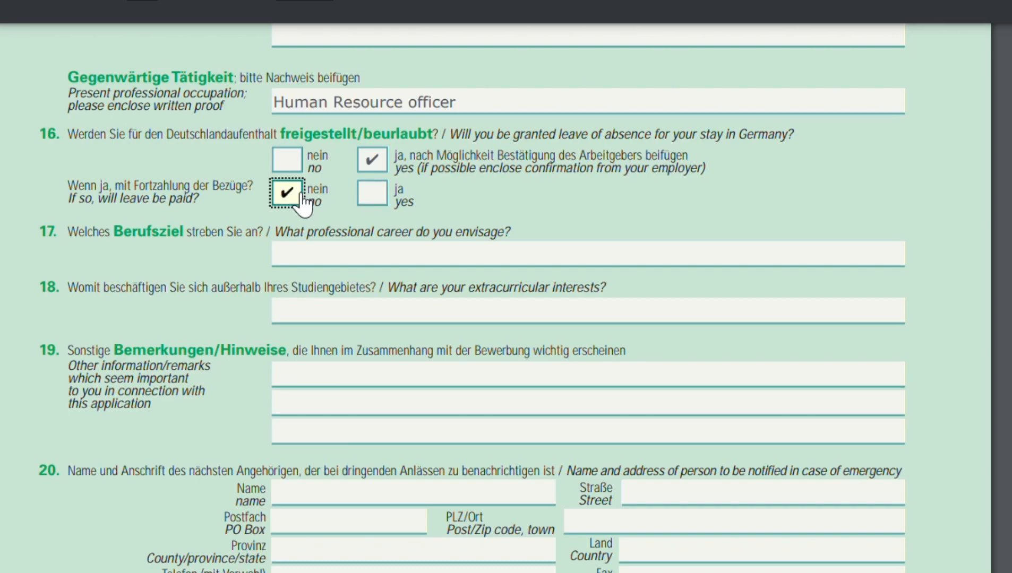
Enter Human Resource Manager in an International Organization as the envisaged professional career.
scroll(499, 260, "down", 3)
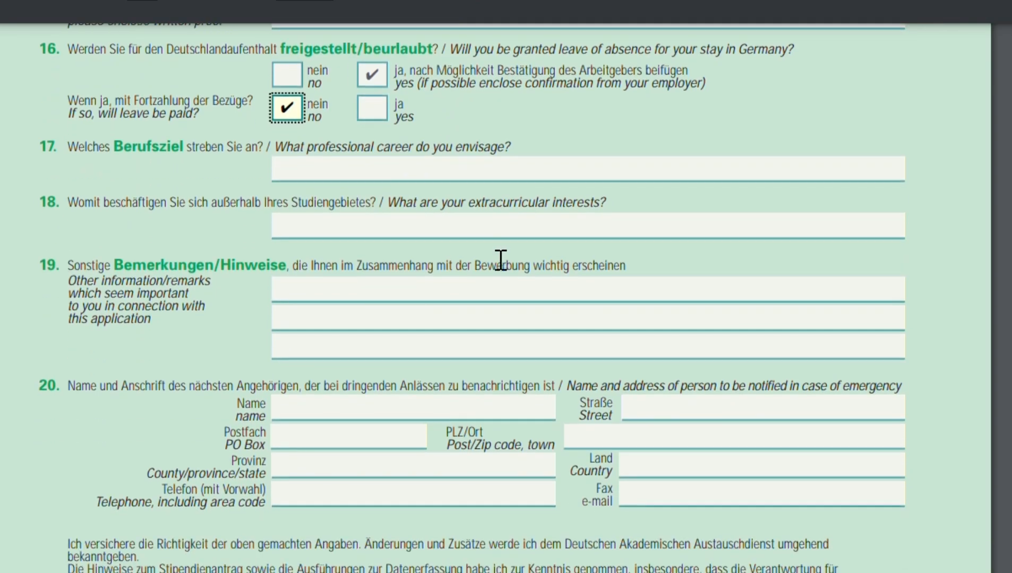
left_click(421, 180)
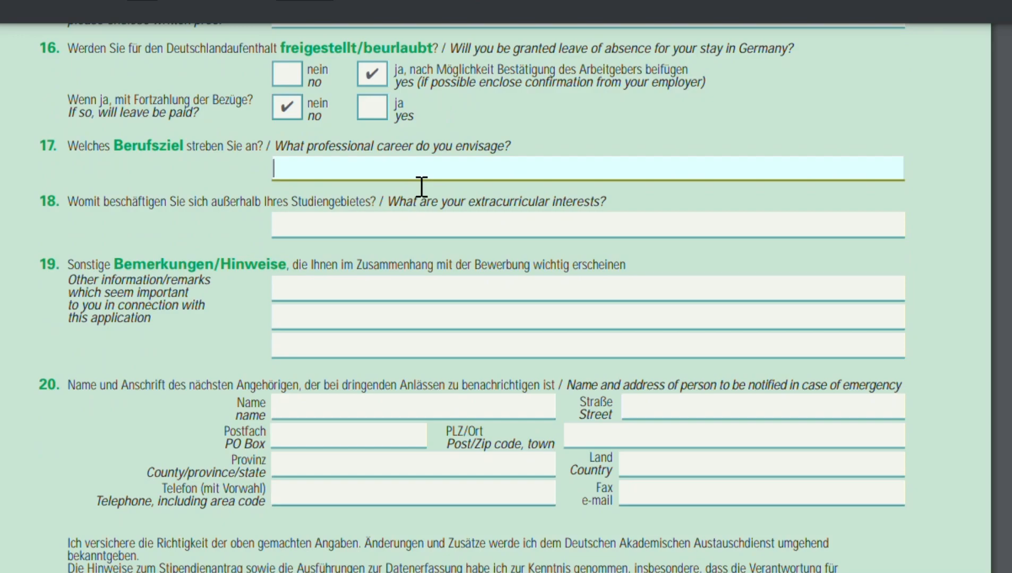
type("Human Resource Man")
type("ager in an Interna")
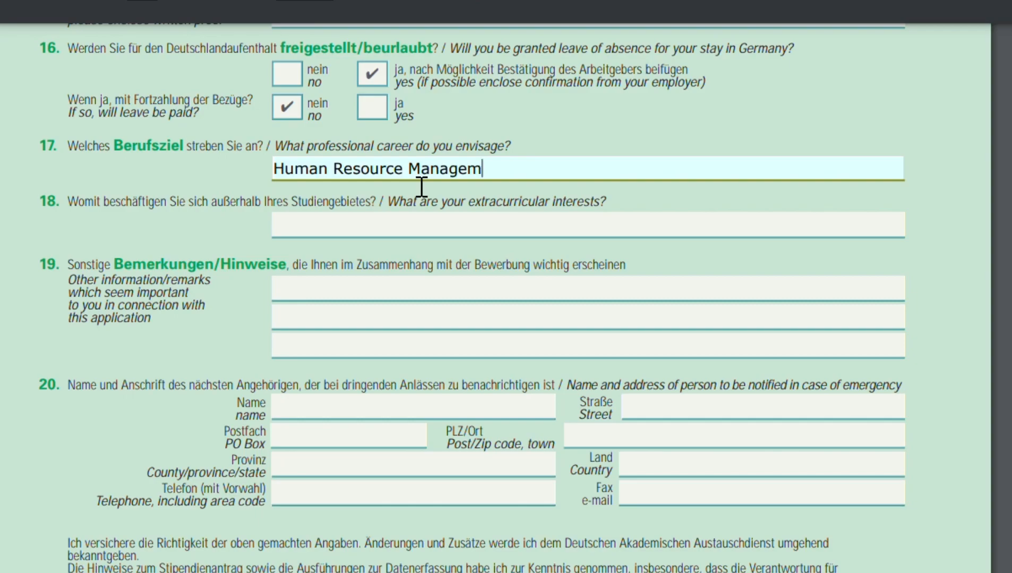
type("tional Organization")
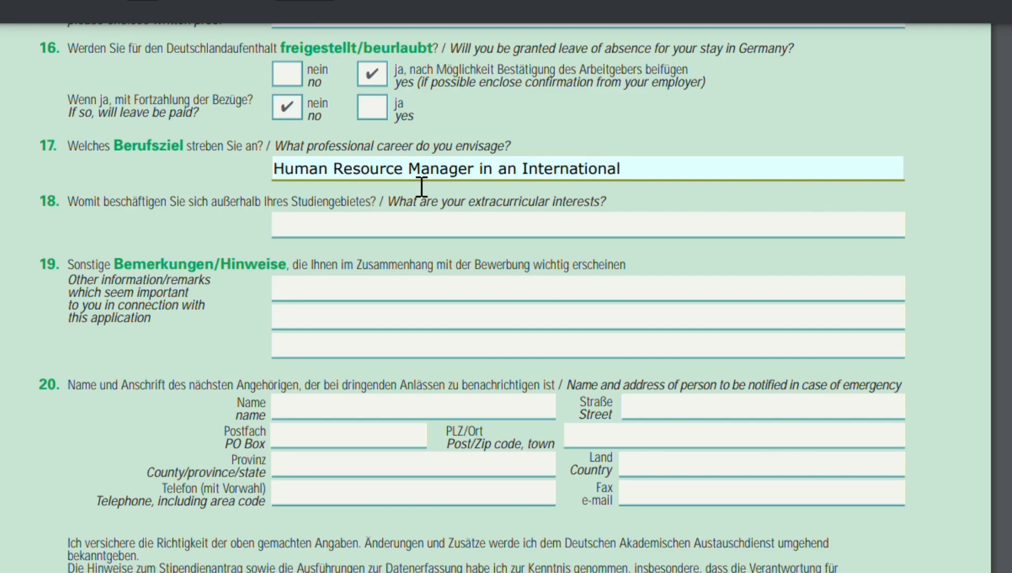
Enter Reading, Traveling, Hiking as the extracurricular interests.
scroll(421, 186, "down", 1)
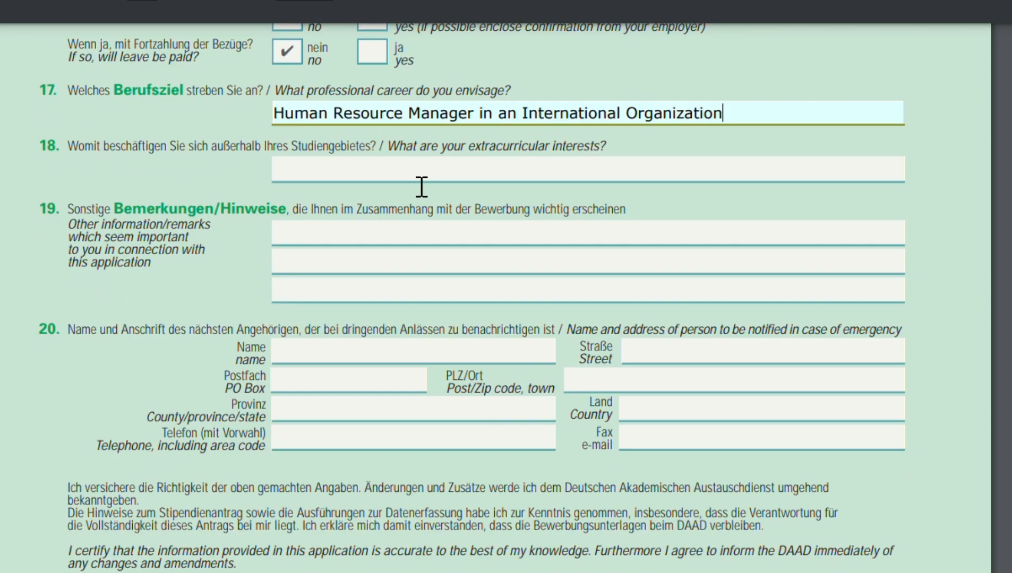
key("Tab")
type("R")
type("ig")
key("BackSpace")
key("BackSpace")
type("ing, Tra")
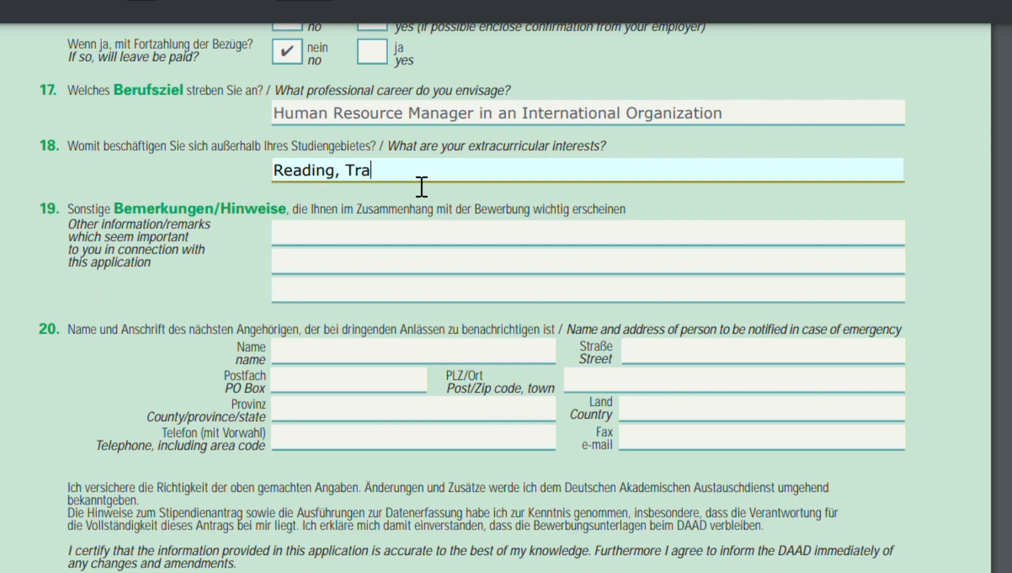
type("veling, Hiking")
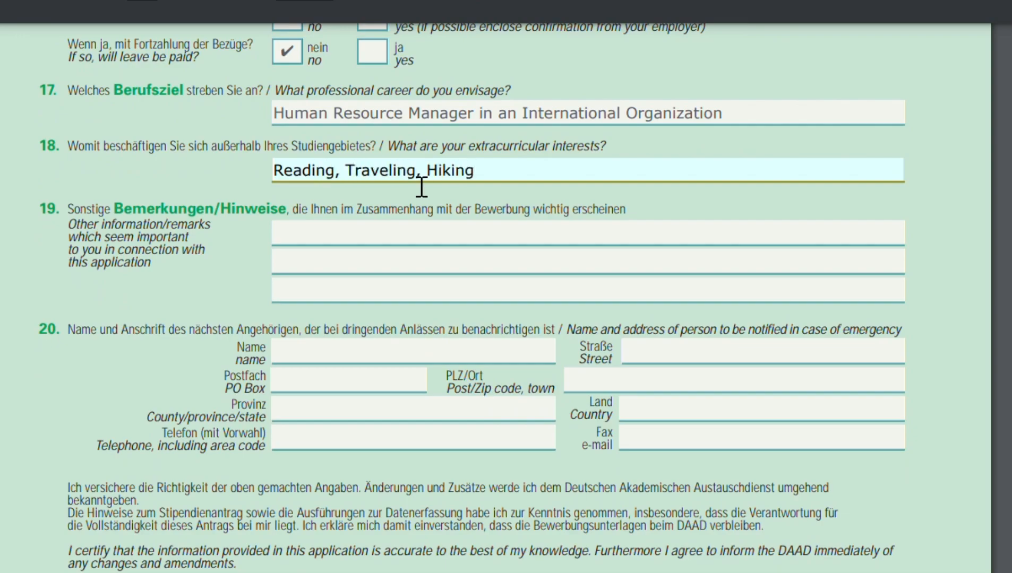
Enter the emergency contact's full name in the person to be notified section.
scroll(458, 229, "down", 2)
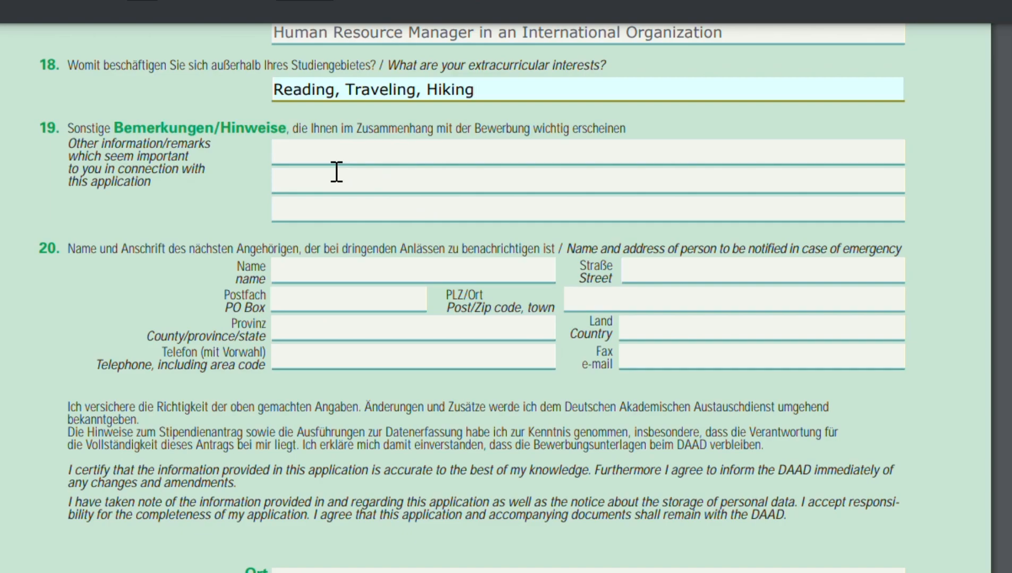
key("Tab")
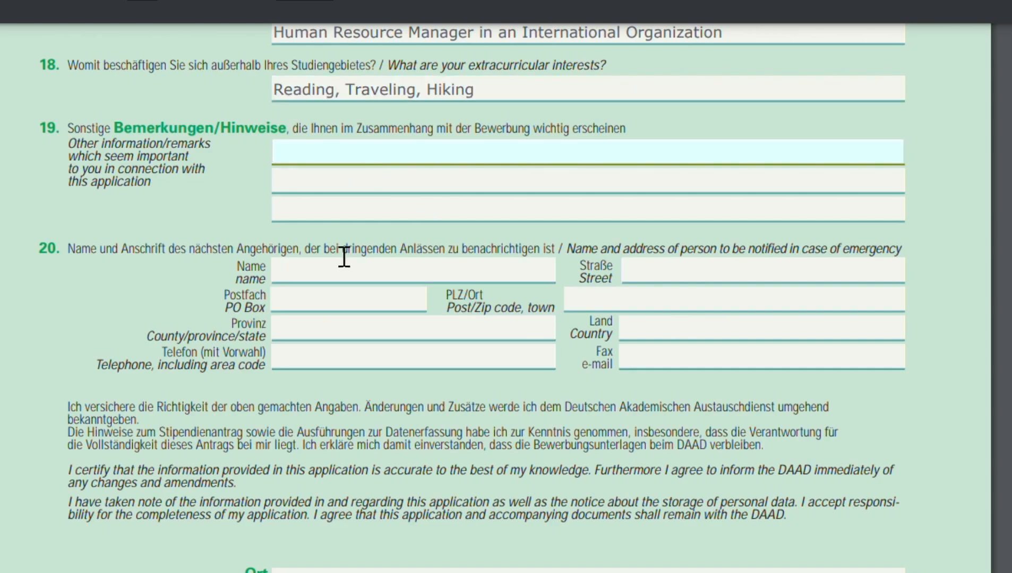
scroll(360, 251, "down", 1)
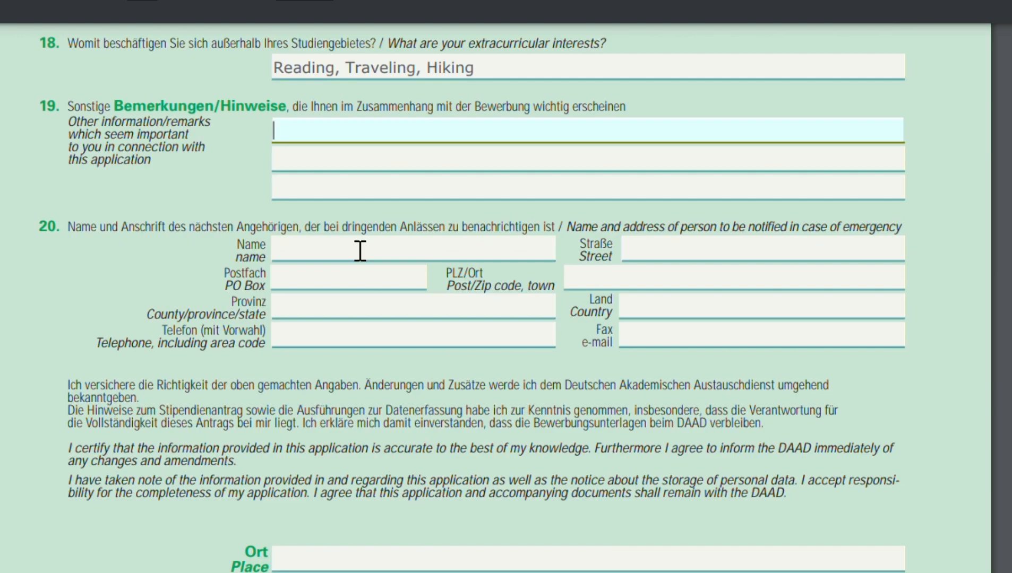
left_click(352, 257)
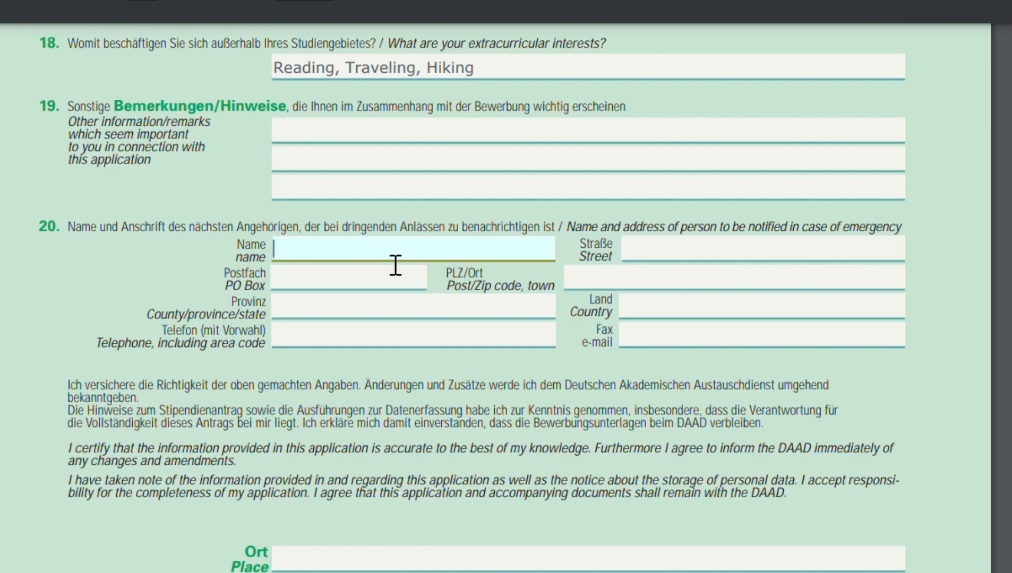
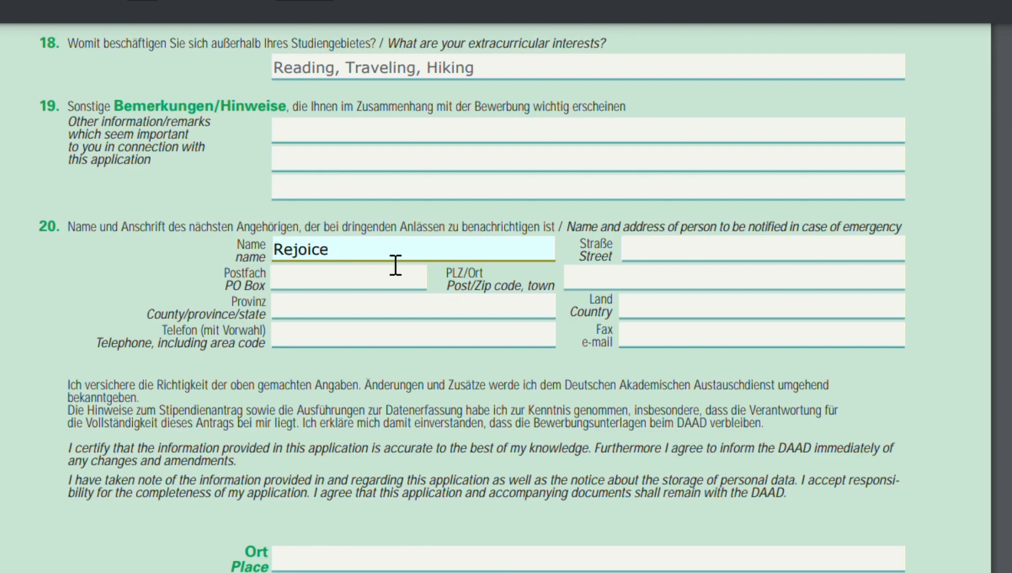
Fill in the emergency contact's PO box and province.
key("Tab")
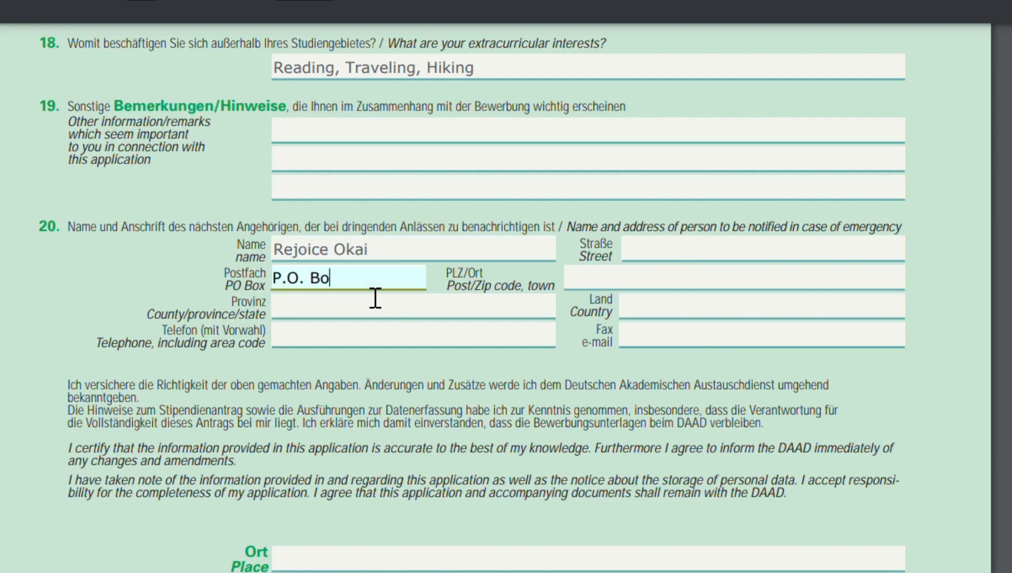
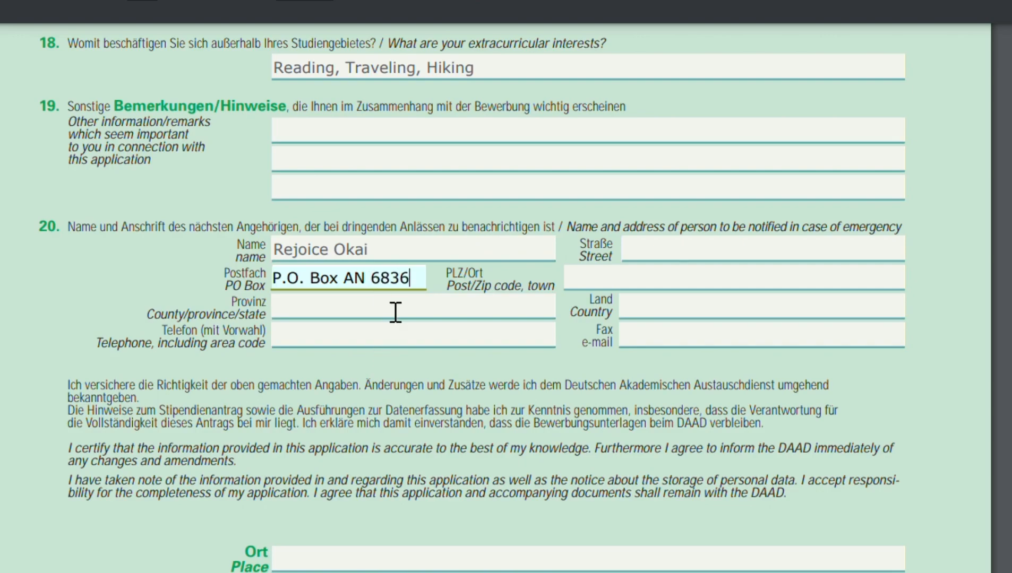
key("Tab")
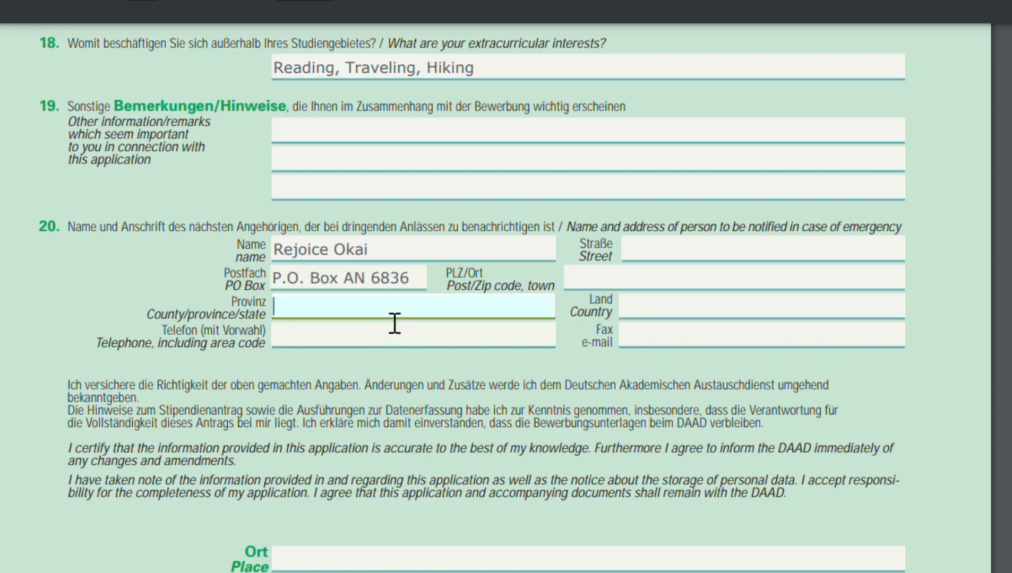
type("Greater Accra")
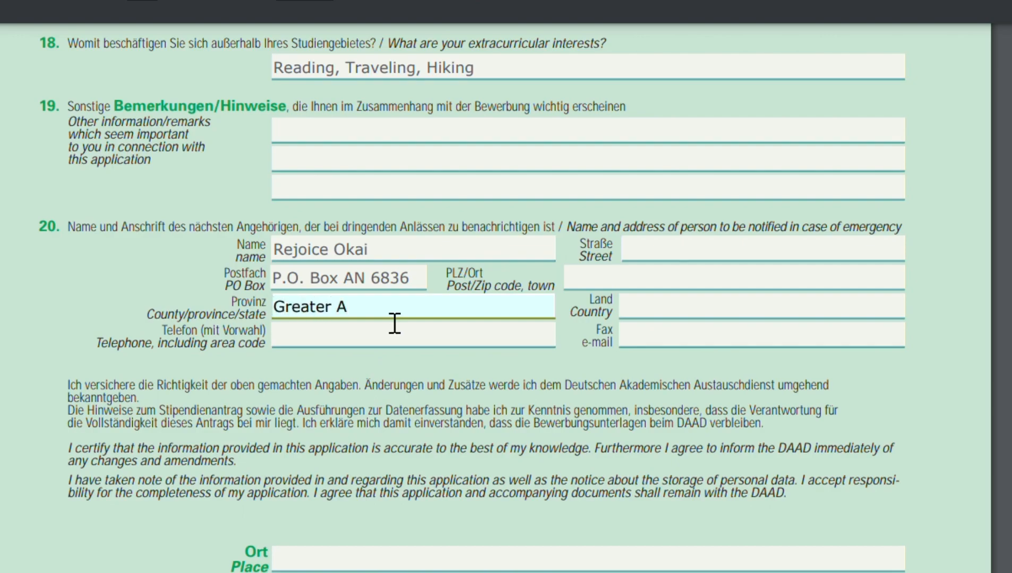
Enter the emergency contact's telephone number including the area code.
key("Tab")
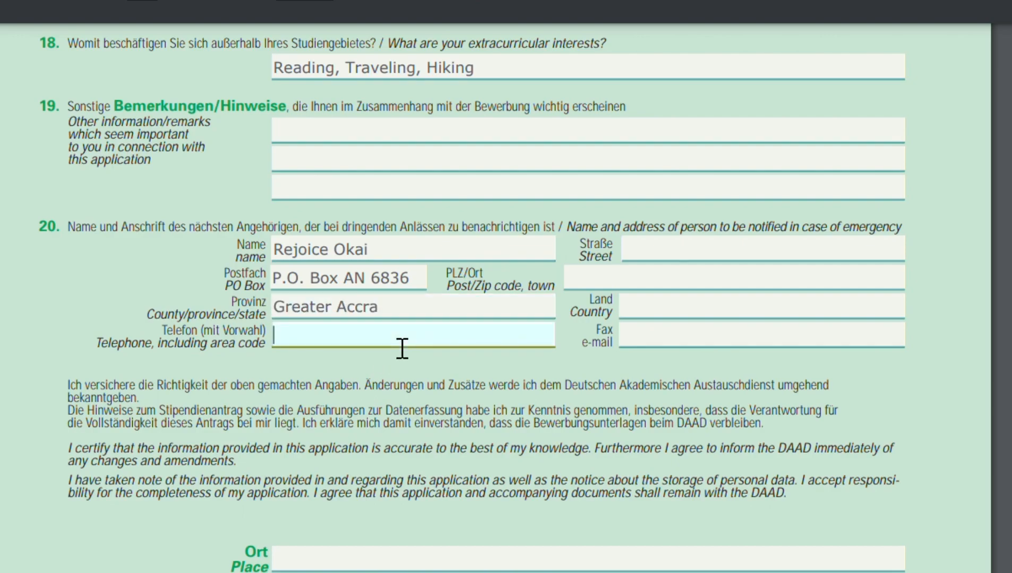
Fill in the emergency contact's street address.
left_click(712, 265)
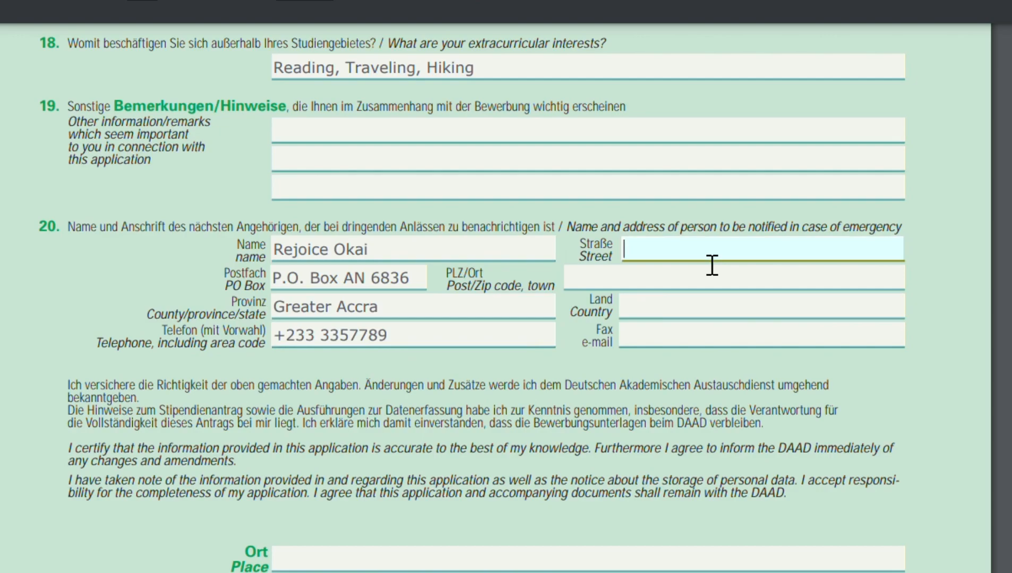
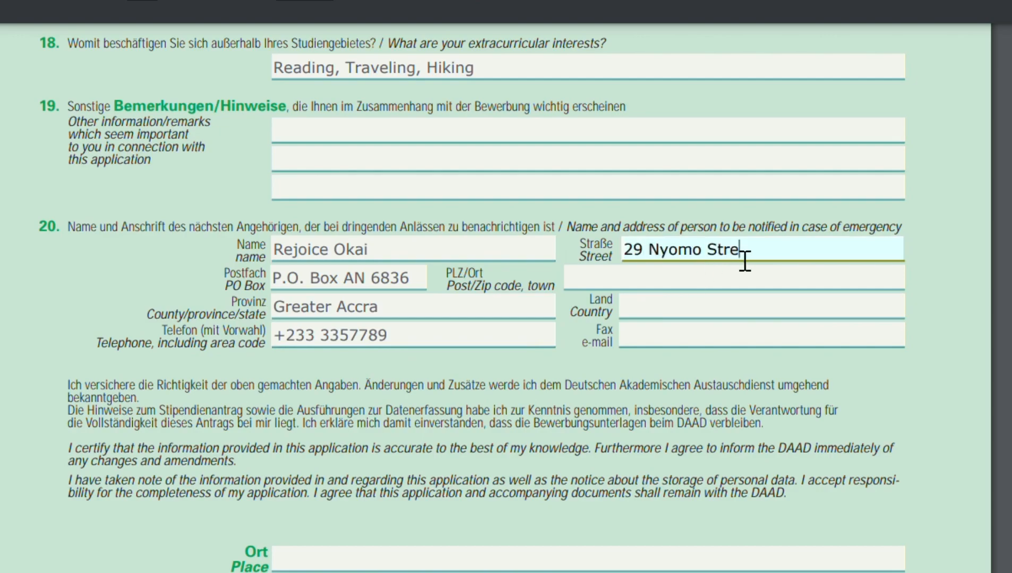
Fill in Ghana as the emergency contact's country and enter the contact's e-mail address.
left_click(713, 318)
type("Ghana")
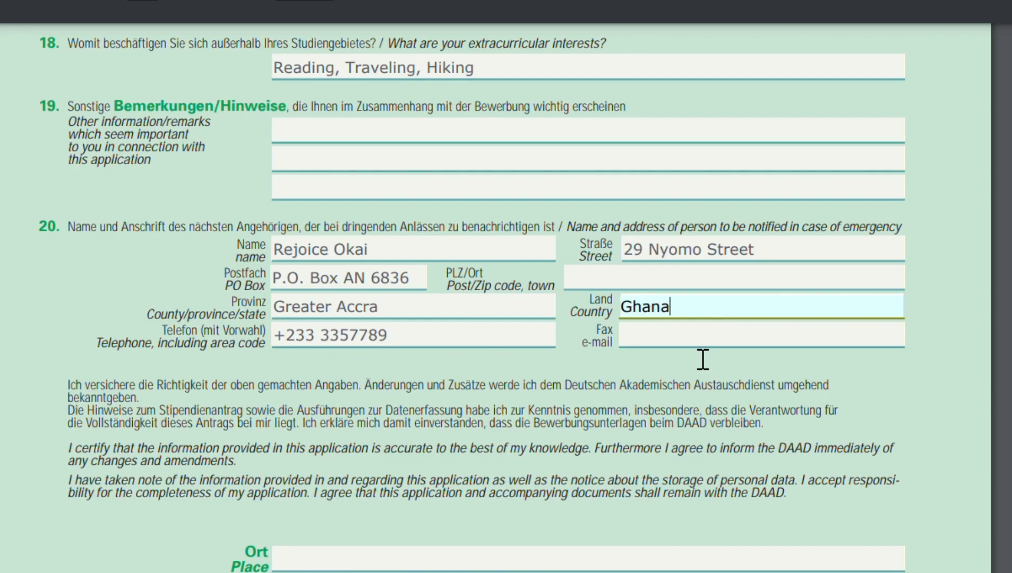
left_click(708, 346)
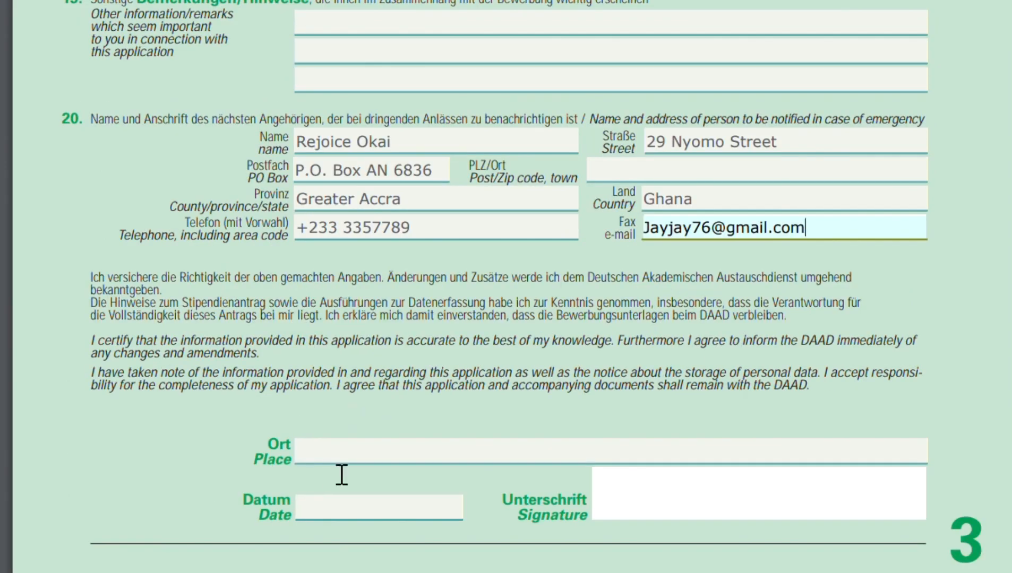
Enter Accra, Ghana as the place in the declaration, capitalising Ghana.
left_click(346, 465)
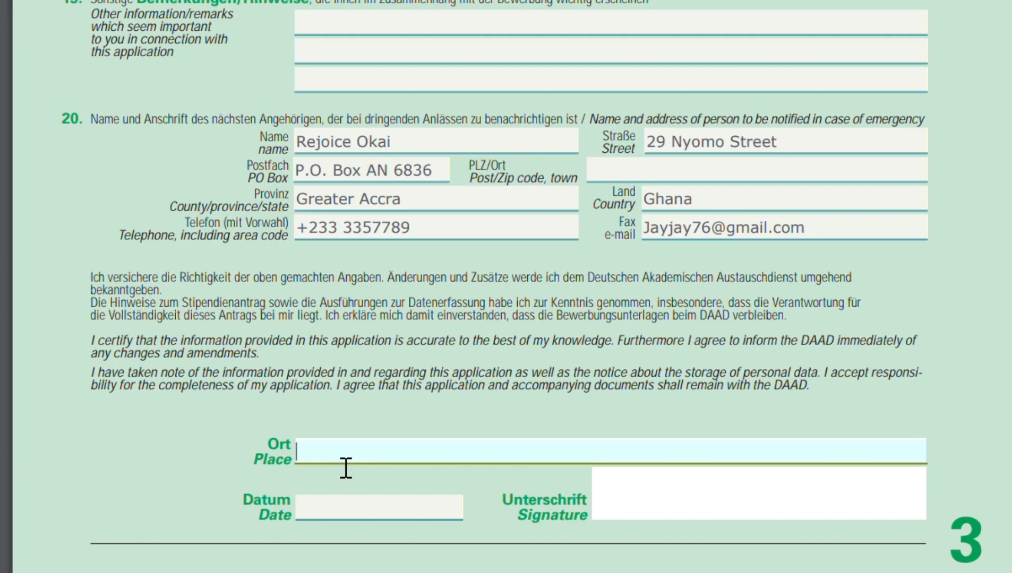
type("Accra, ghana")
key("Left")
key("Left")
key("Left")
key("Left")
key("BackSpace")
type("G")
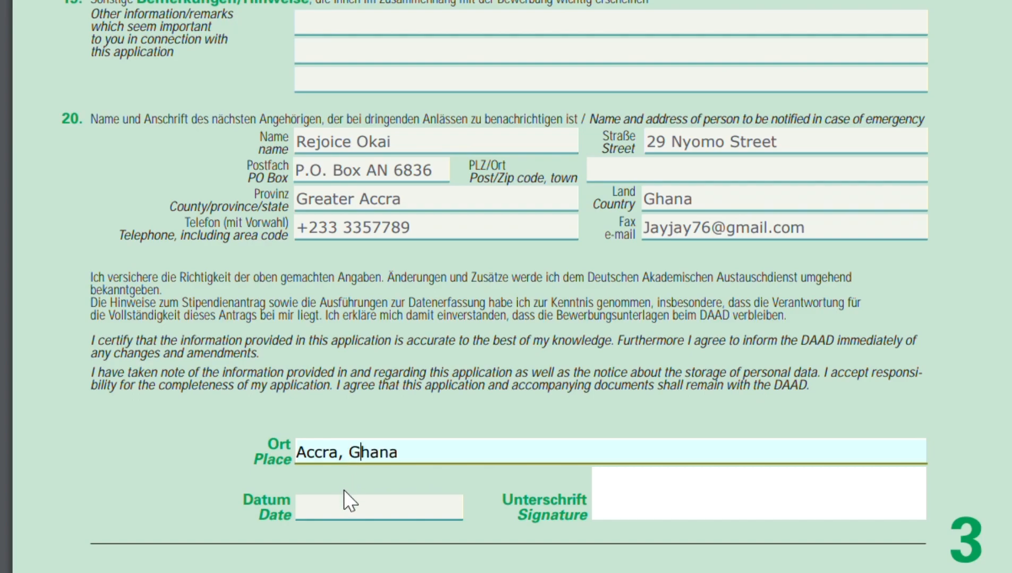
Set the declaration date to 30/03/2023.
left_click(358, 515)
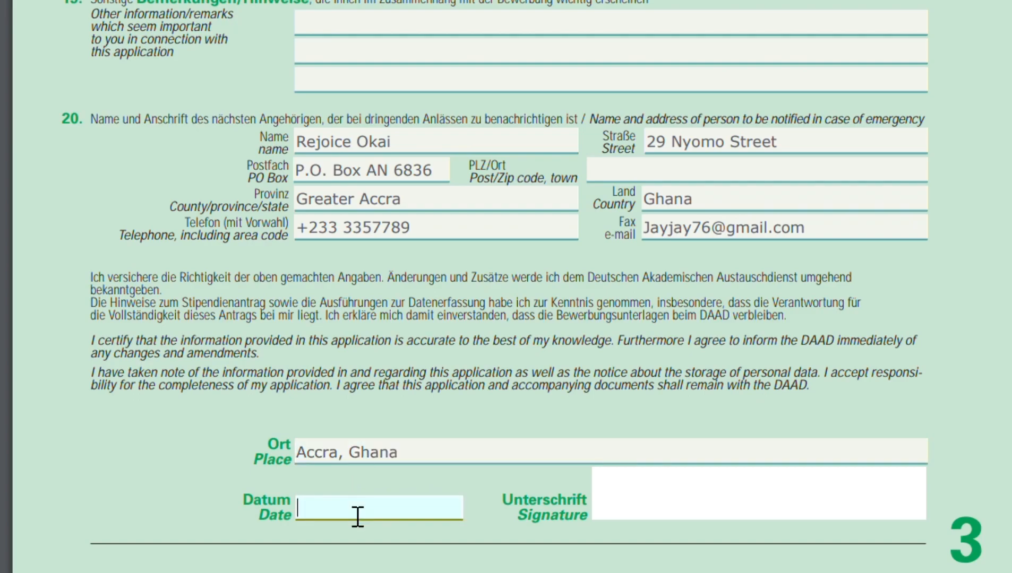
type("30/03/2023")
left_click(647, 495)
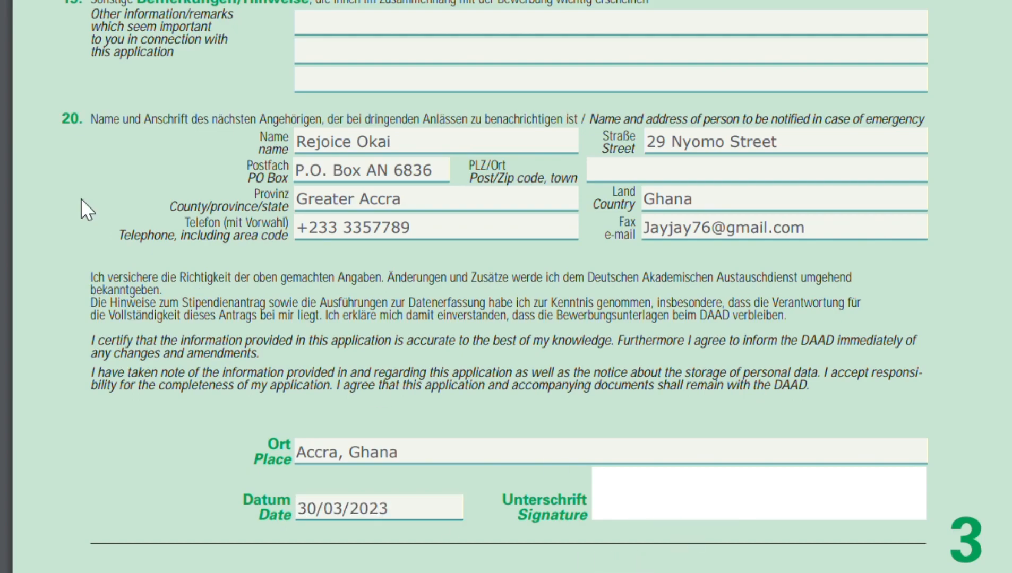
Scroll through all pages of the form to review the completed entries.
scroll(81, 198, "up", 15)
scroll(80, 198, "up", 20)
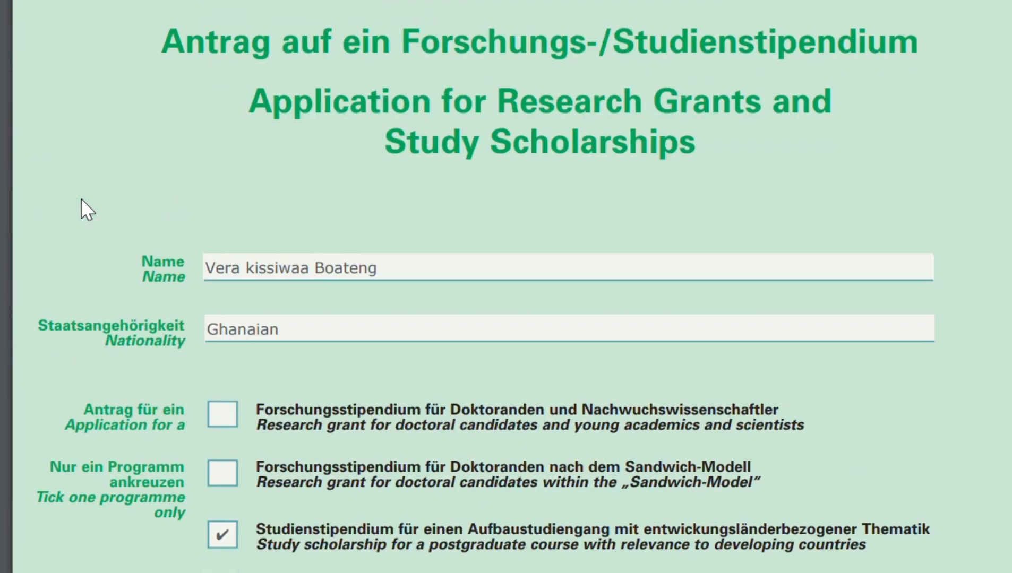
scroll(81, 198, "down", 15)
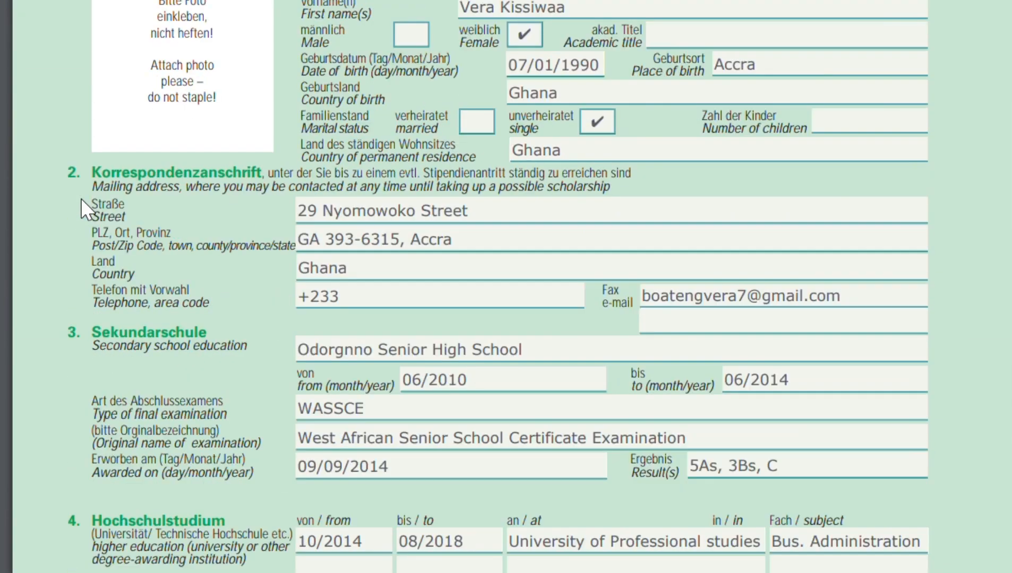
scroll(81, 199, "down", 3)
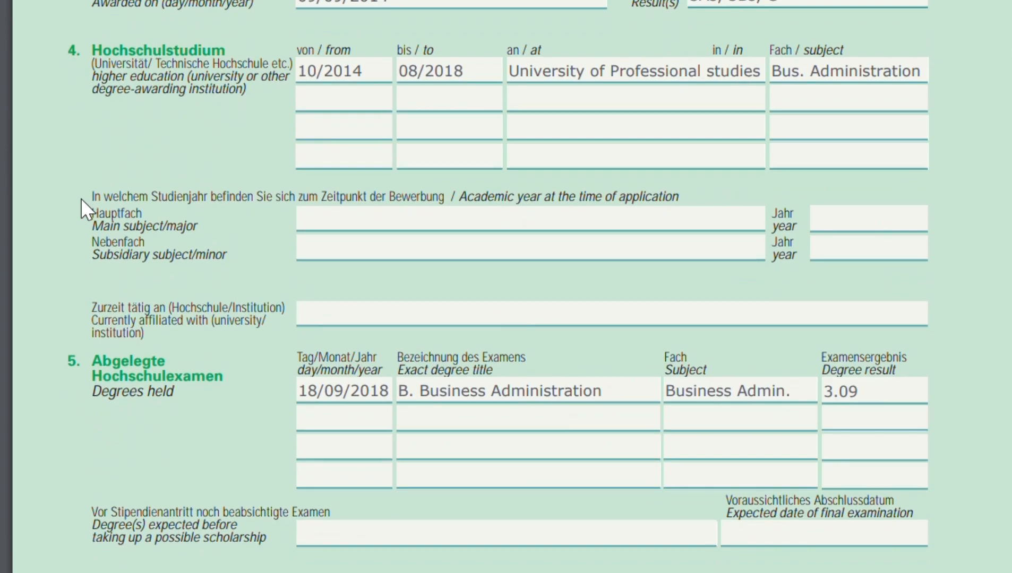
scroll(81, 198, "down", 20)
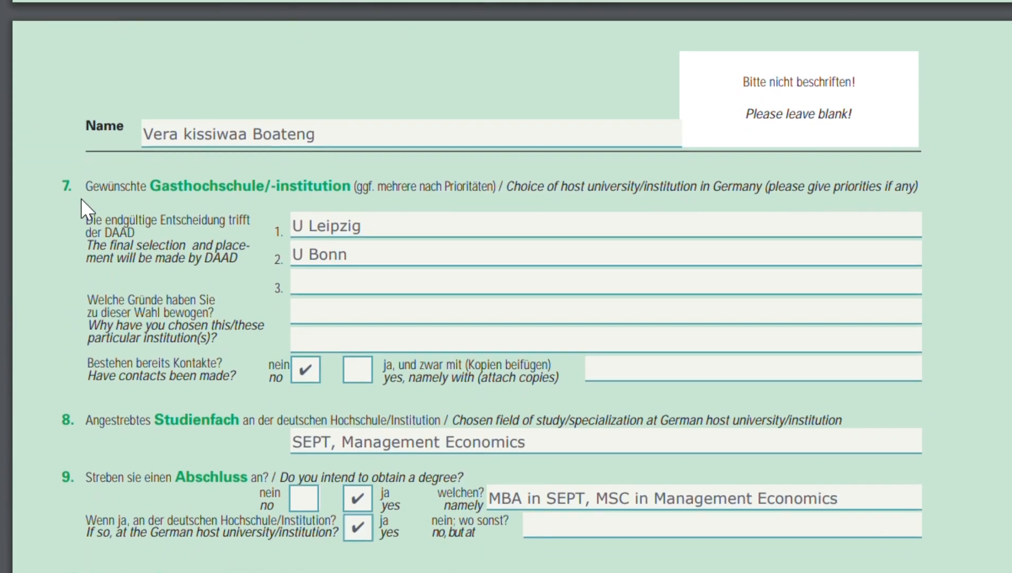
scroll(81, 199, "down", 20)
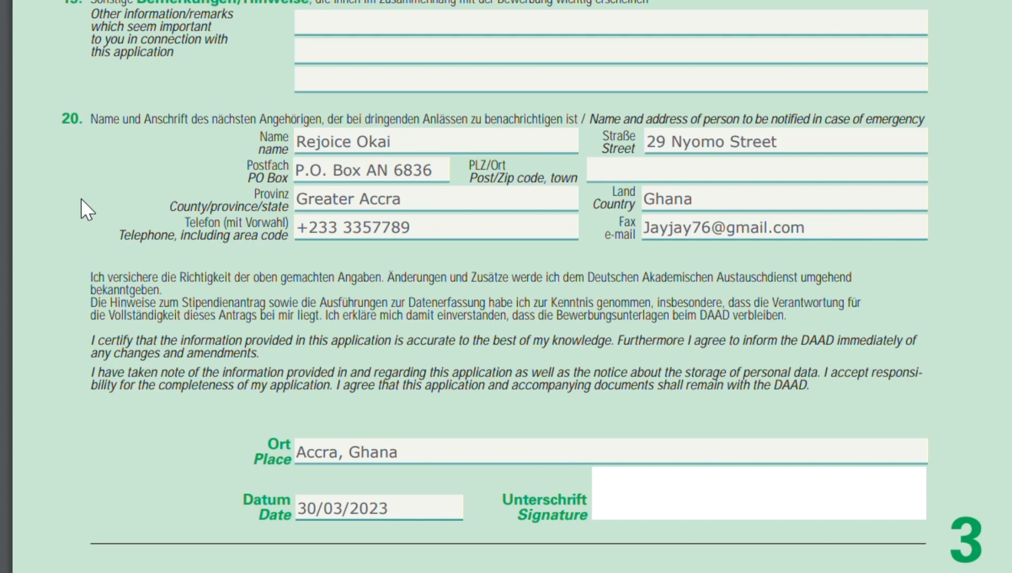
scroll(81, 197, "up", 20)
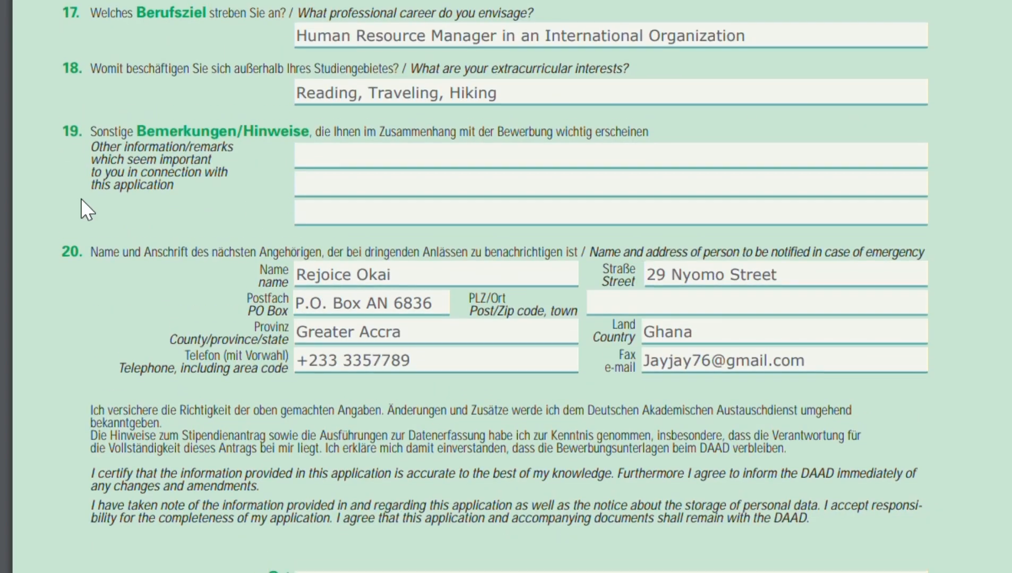
scroll(81, 197, "up", 20)
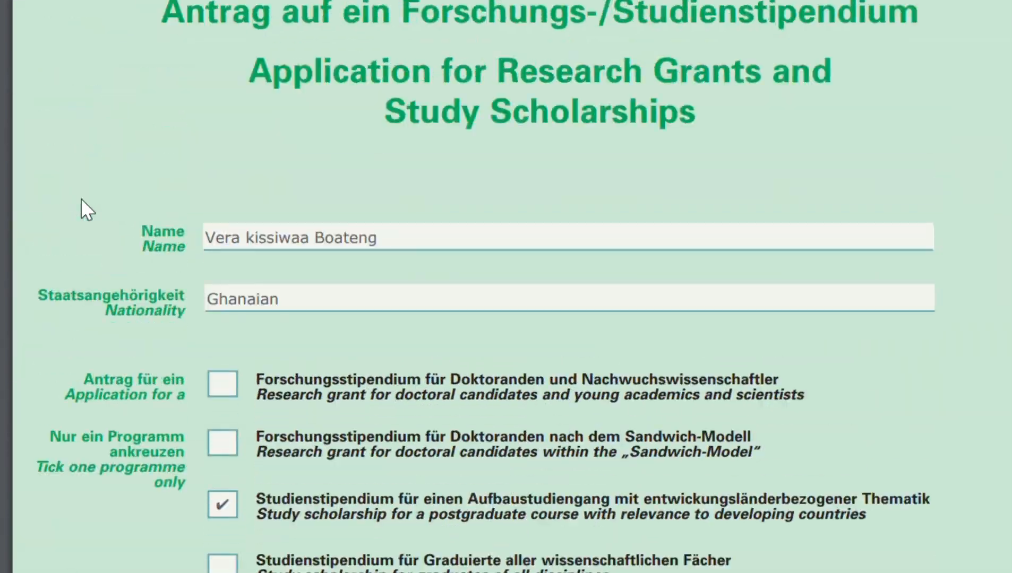
scroll(81, 198, "down", 20)
scroll(81, 197, "up", 2)
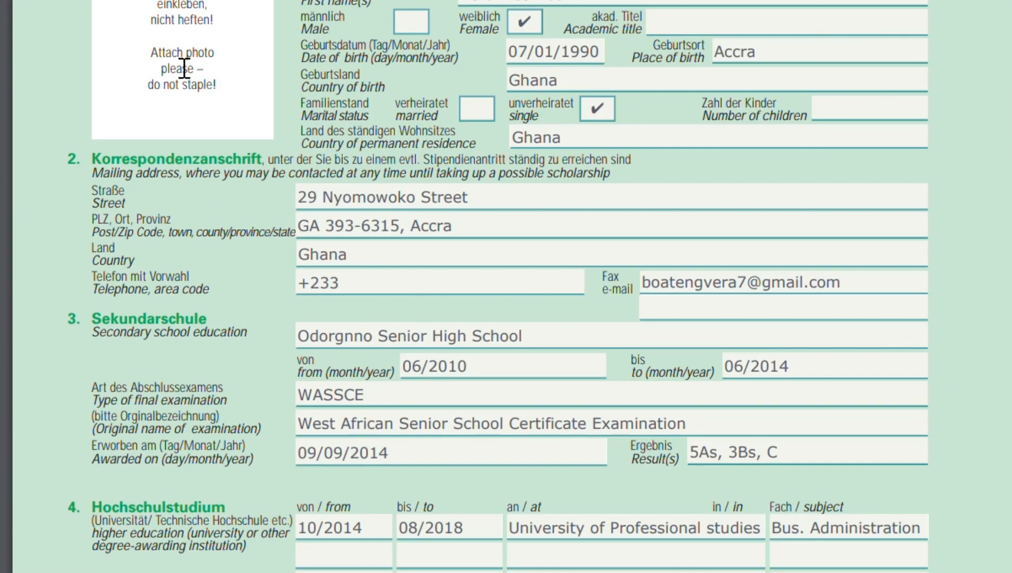
scroll(215, 165, "up", 2)
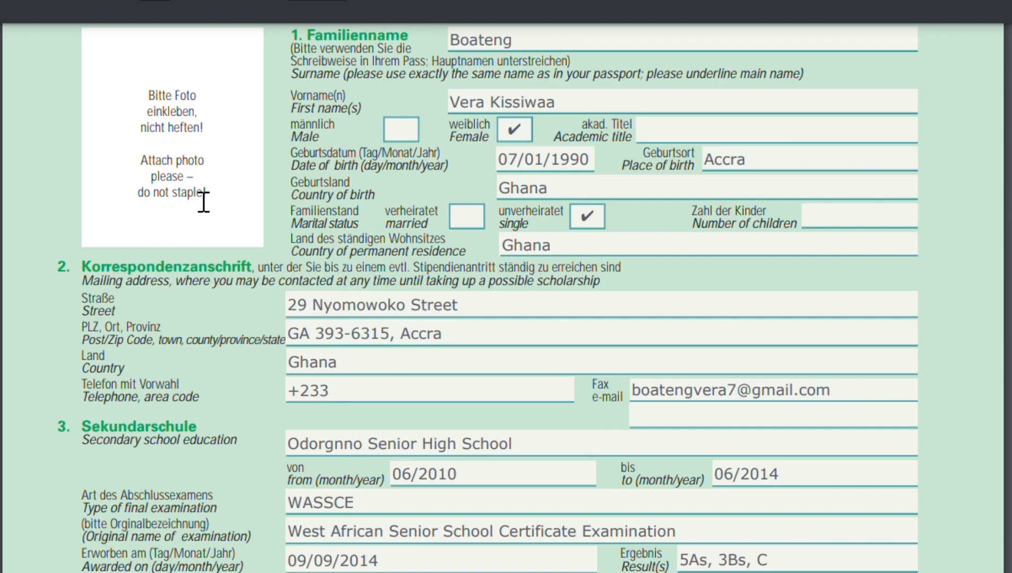
scroll(203, 202, "down", 5)
scroll(204, 202, "up", 20)
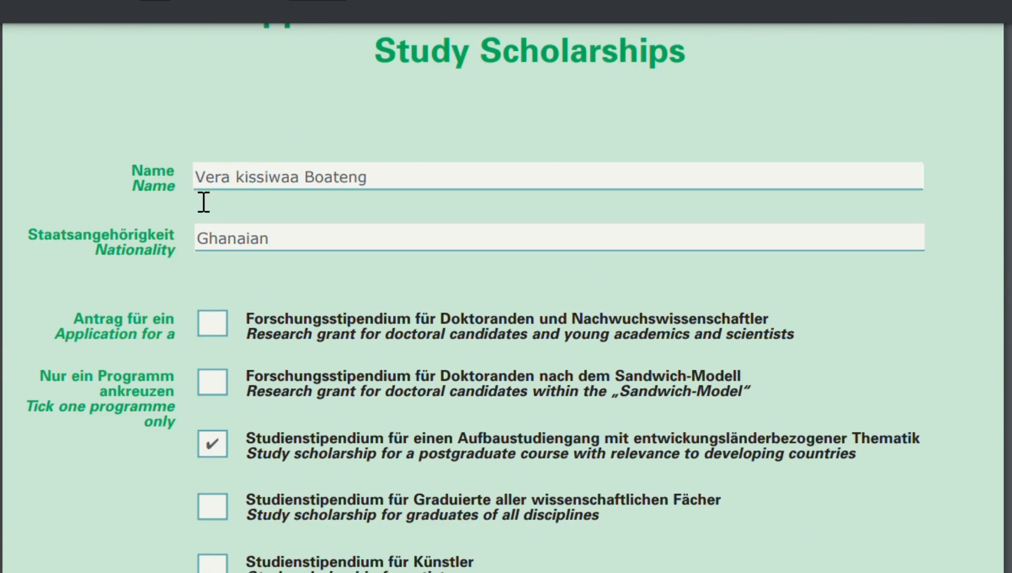
scroll(204, 201, "down", 20)
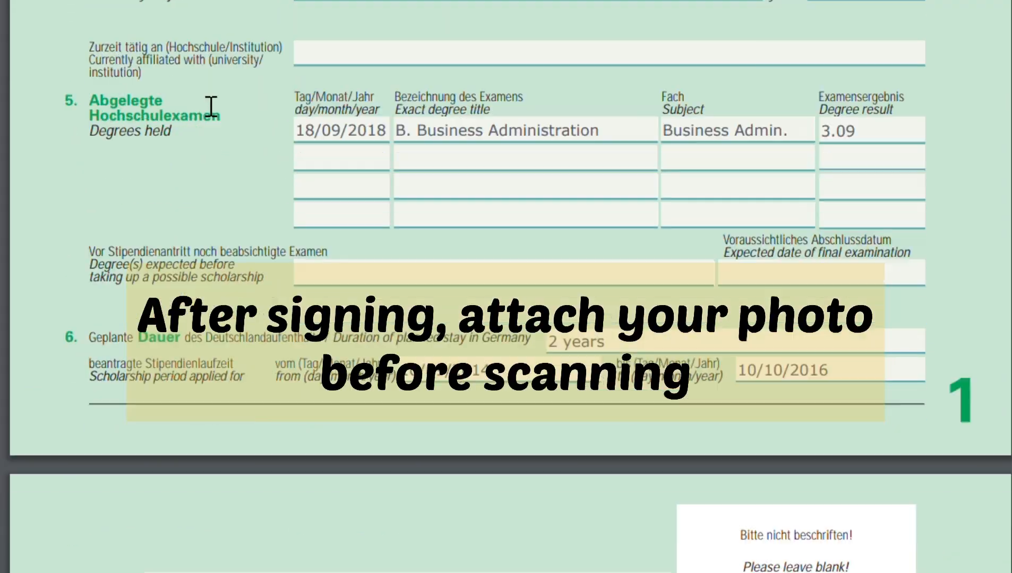
scroll(210, 106, "down", 15)
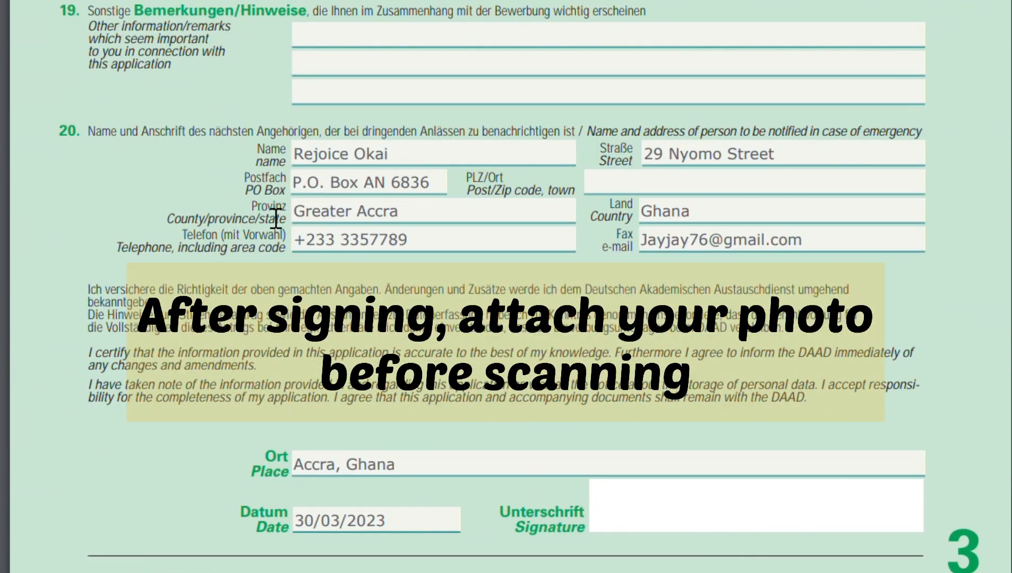
scroll(275, 218, "up", 20)
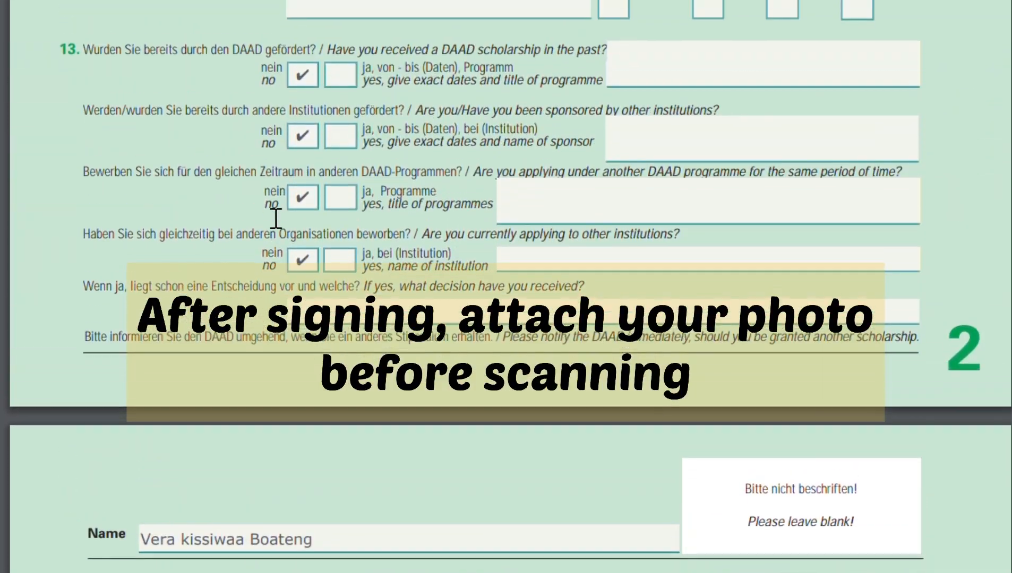
scroll(275, 218, "up", 1)
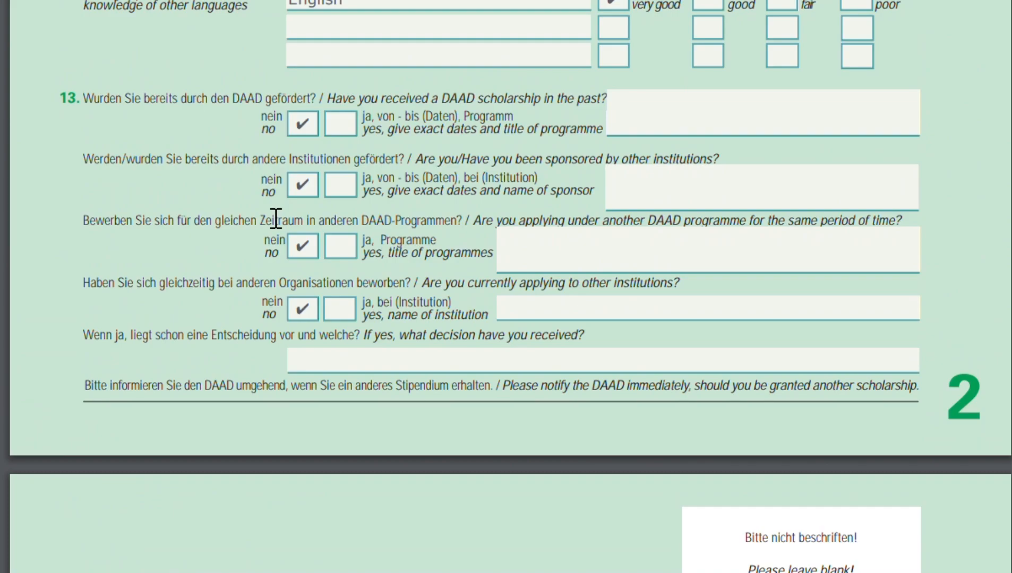
scroll(276, 218, "up", 20)
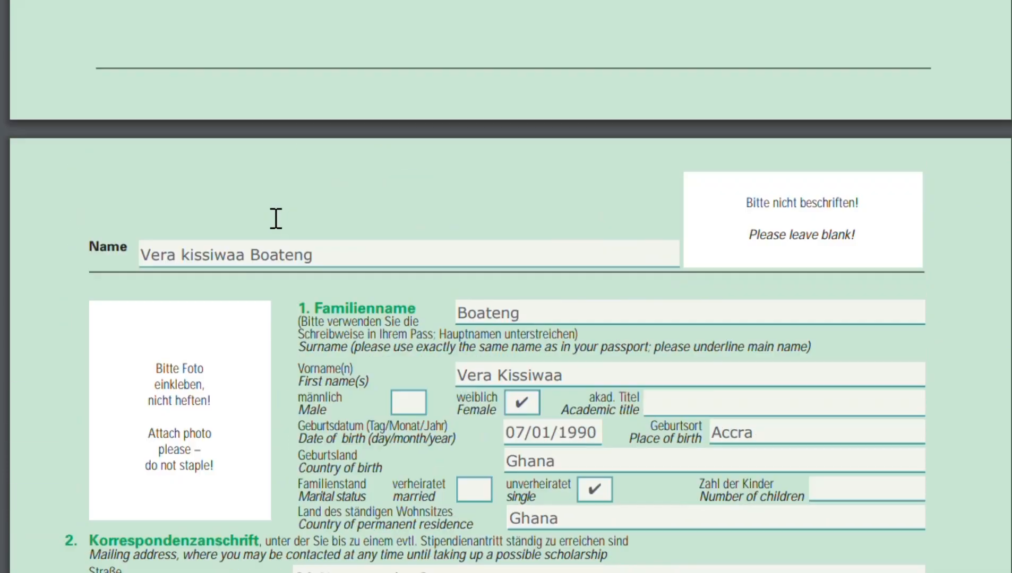
scroll(276, 218, "up", 9)
scroll(276, 217, "down", 20)
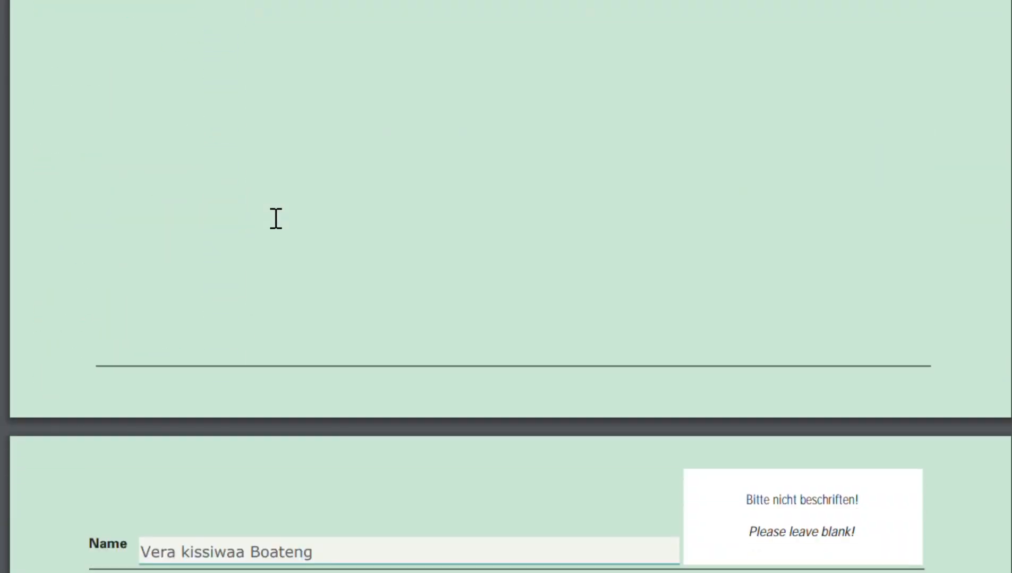
scroll(276, 218, "down", 15)
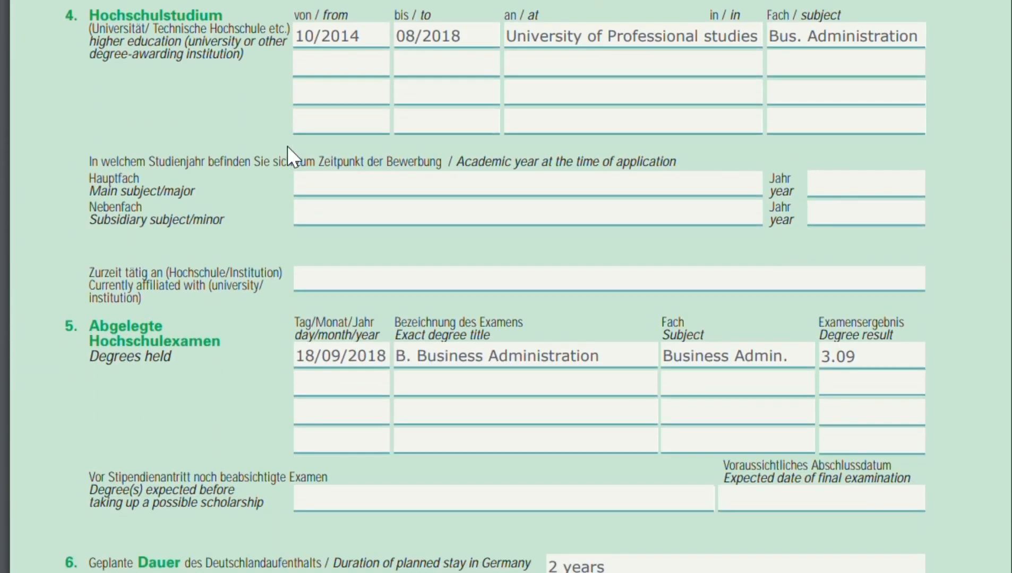